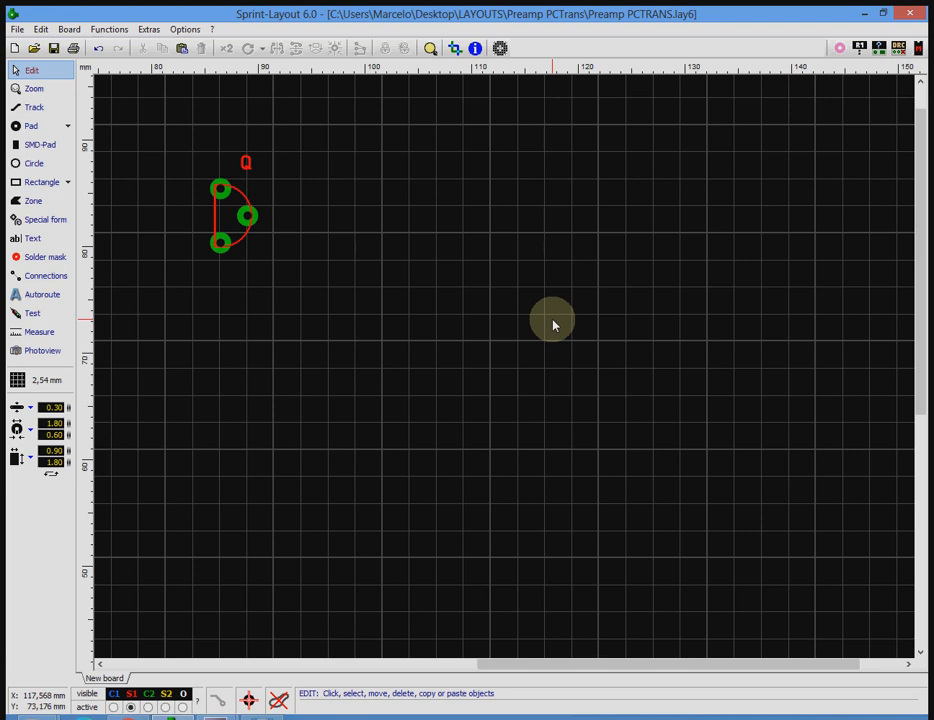
# Check the preamp schematic image, and move the transistor Q footprint 12.7 mm horizontally to the right on the board.
pyautogui.click(268, 716)
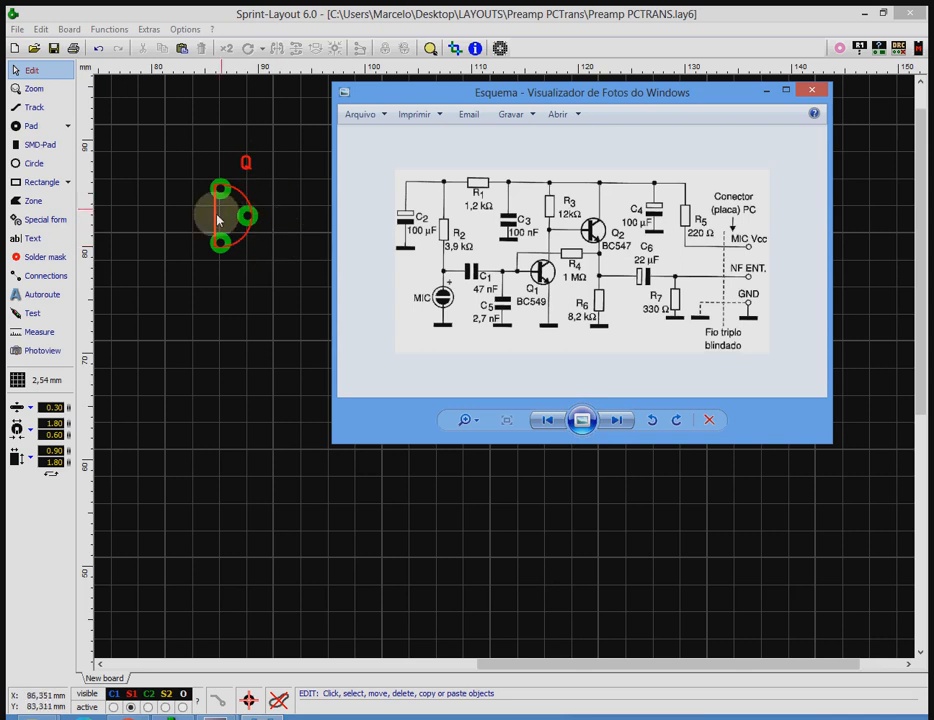
pyautogui.click(283, 318)
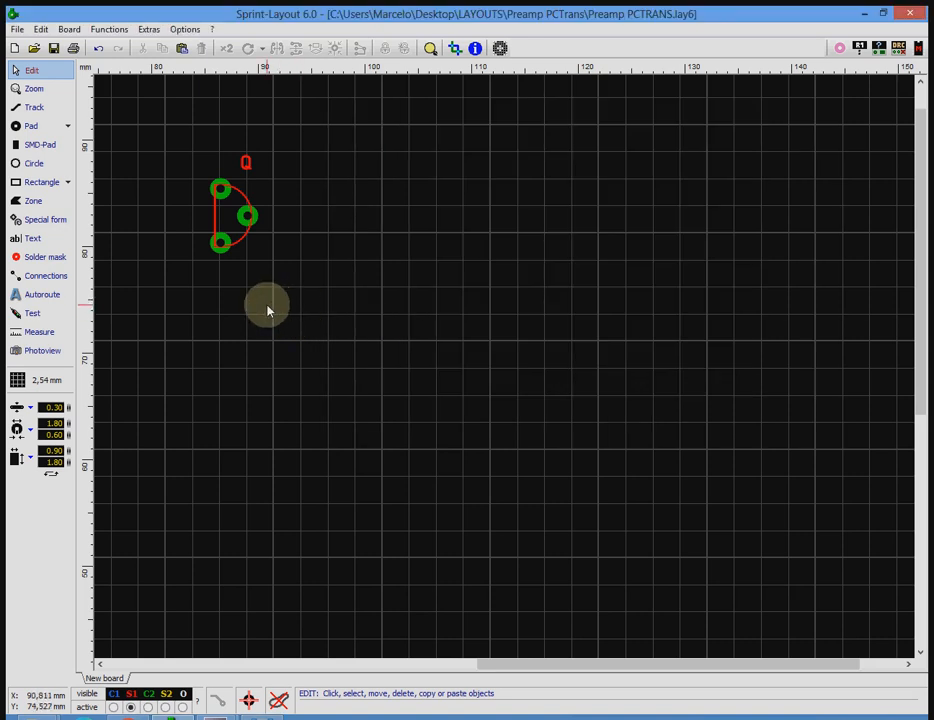
pyautogui.click(223, 246)
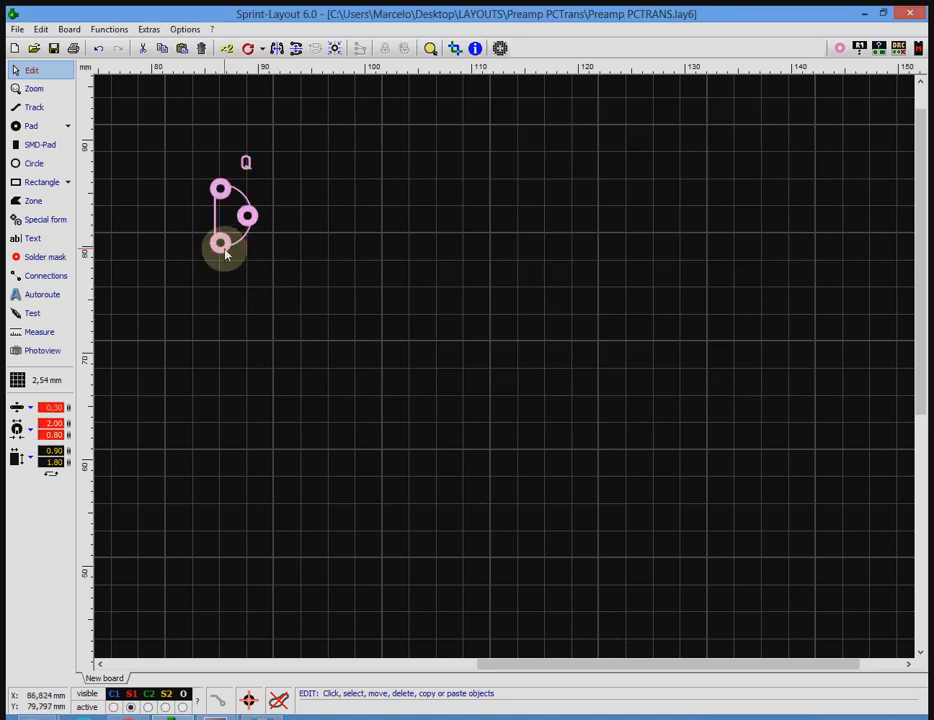
pyautogui.moveTo(223, 254); pyautogui.dragTo(348, 265)
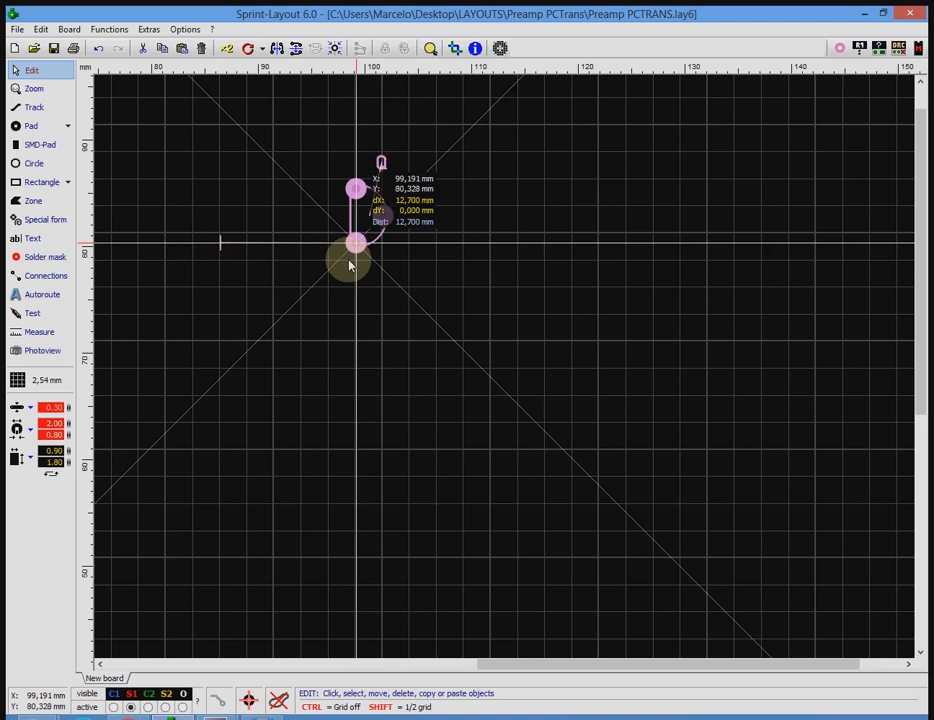
pyautogui.click(373, 462)
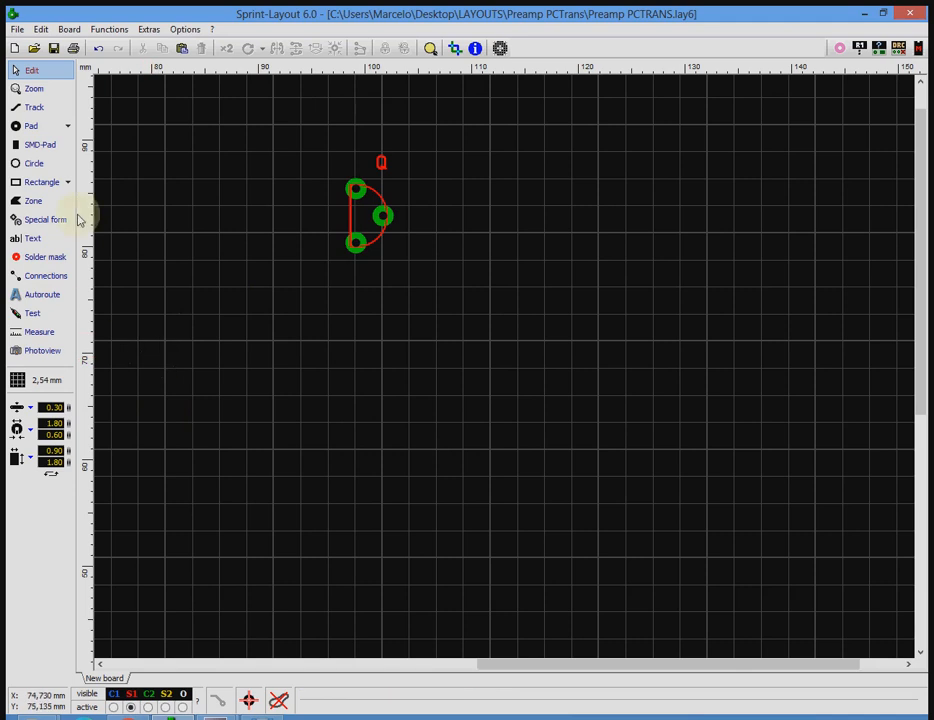
pyautogui.click(29, 128)
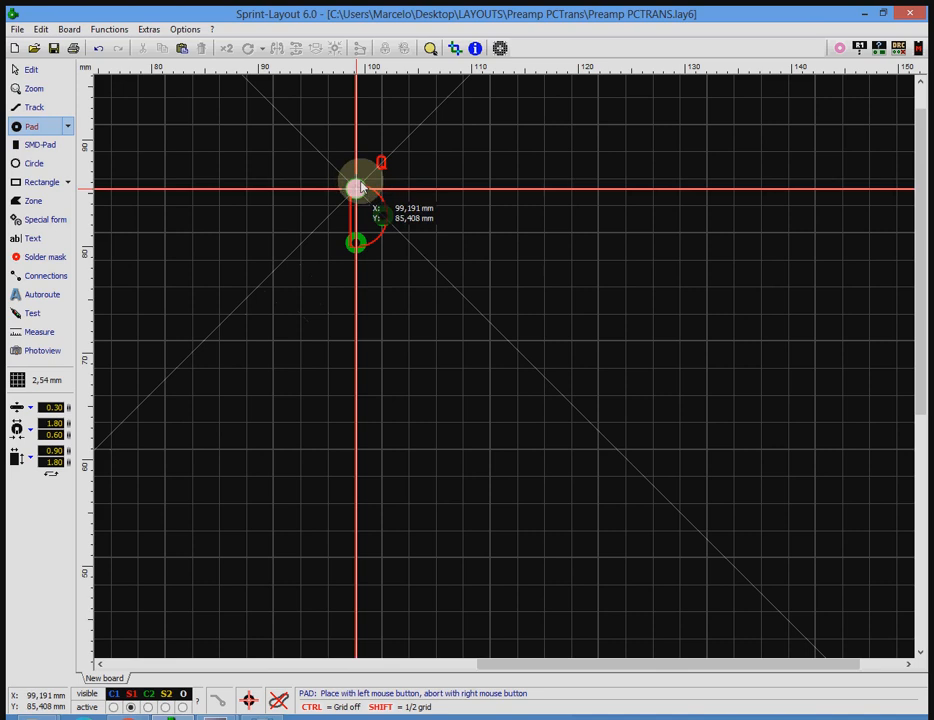
pyautogui.click(381, 216)
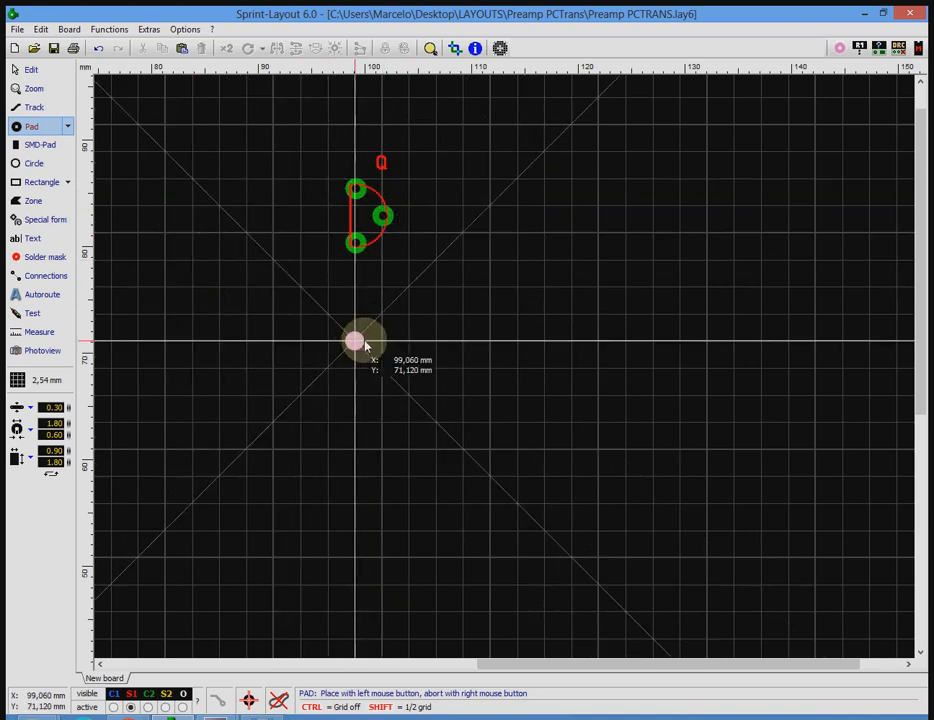
pyautogui.rightClick(150, 256)
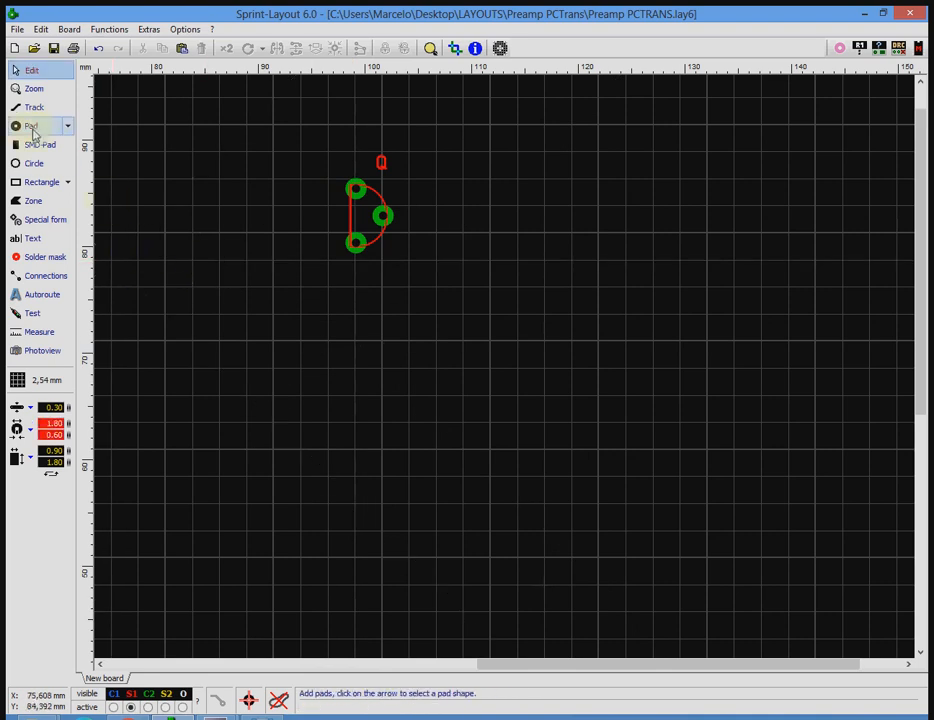
pyautogui.click(37, 384)
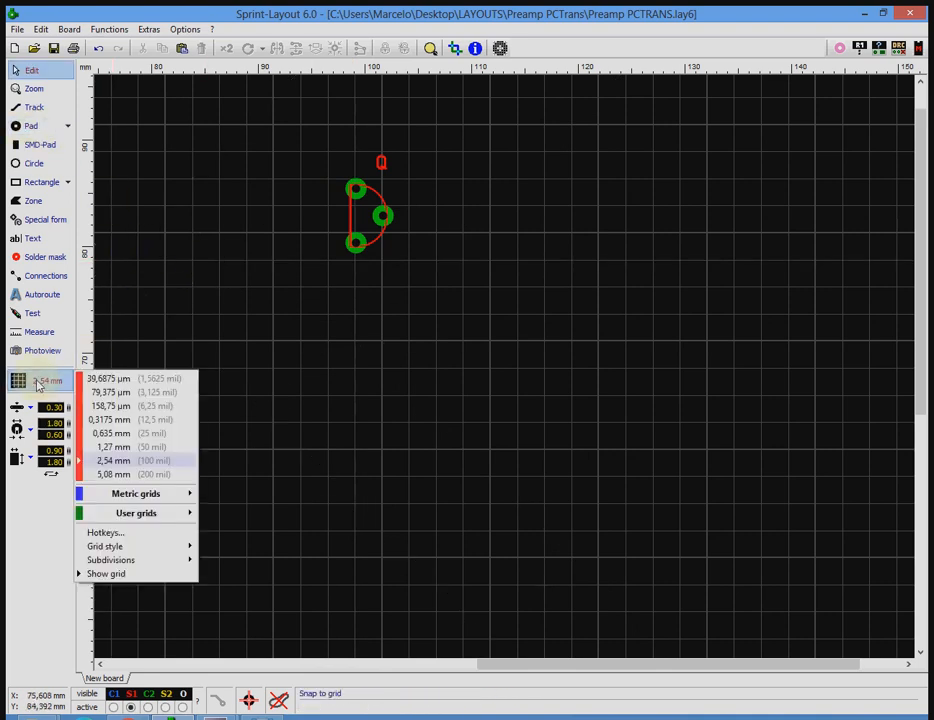
pyautogui.click(38, 385)
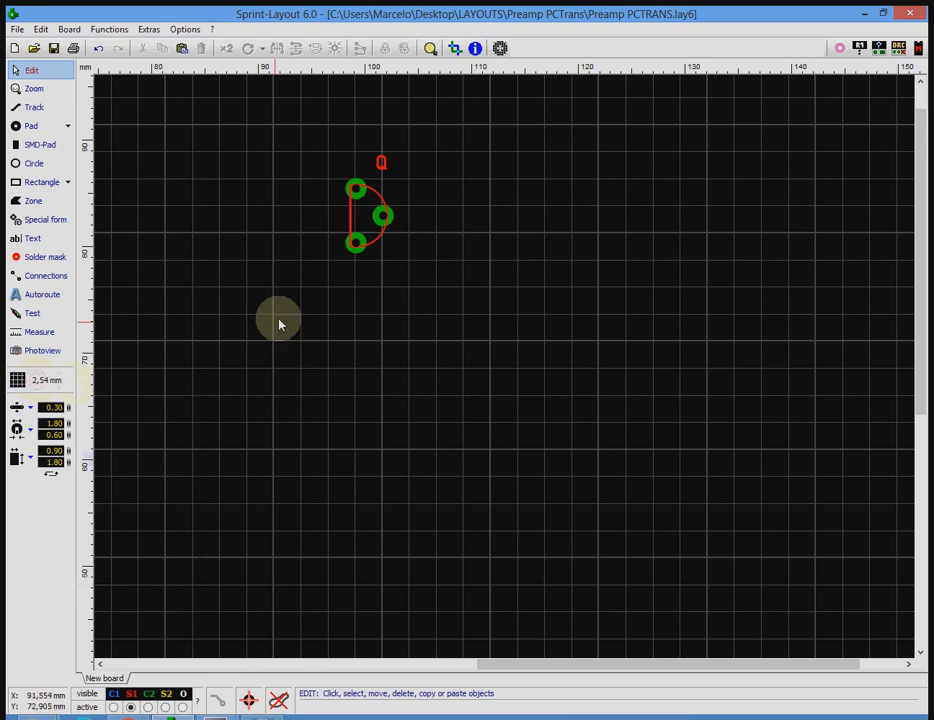
pyautogui.click(30, 126)
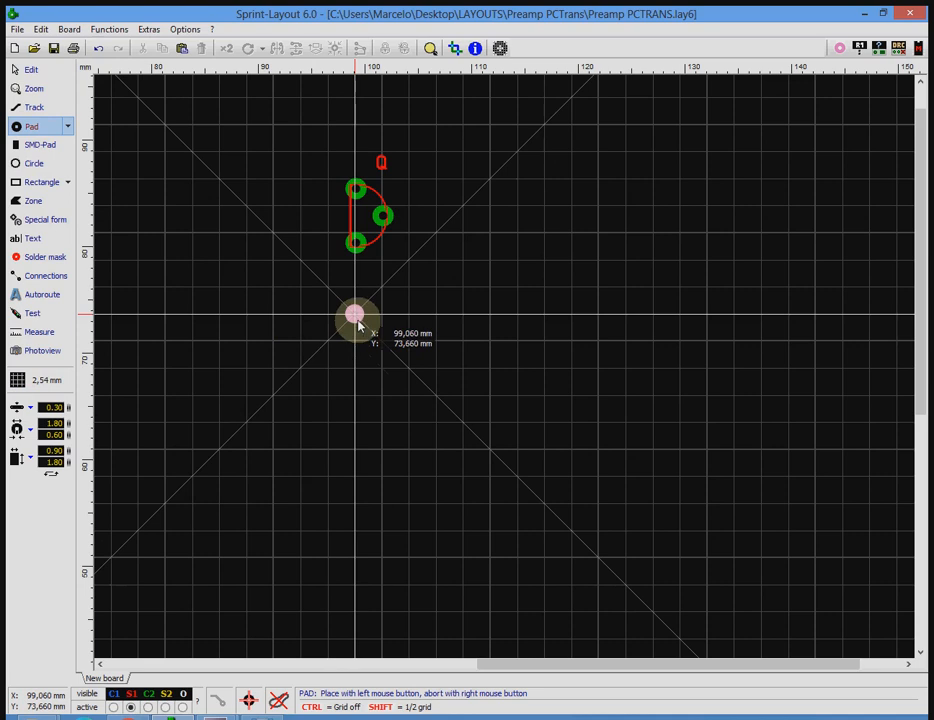
pyautogui.rightClick(277, 335)
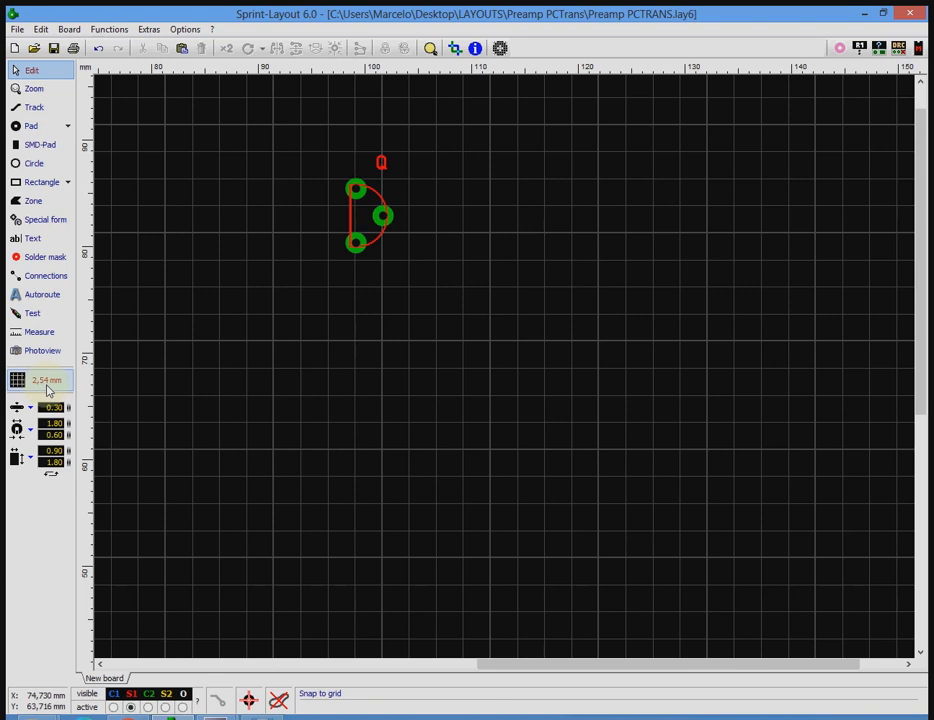
# Set the snap grid to 0.3175 mm (12.5 mil).
pyautogui.click(45, 389)
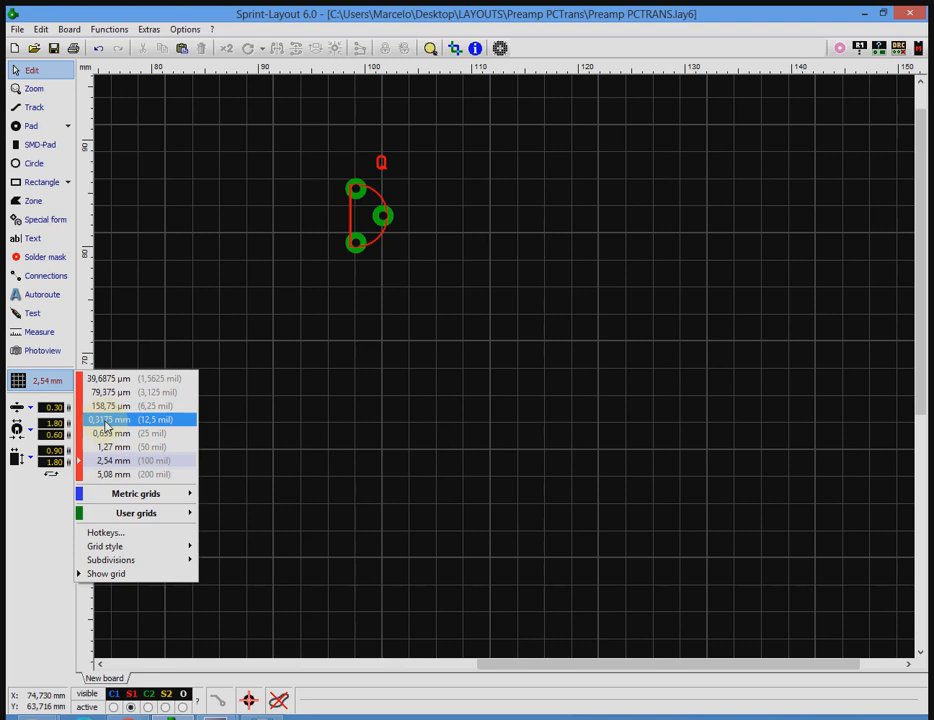
pyautogui.click(106, 423)
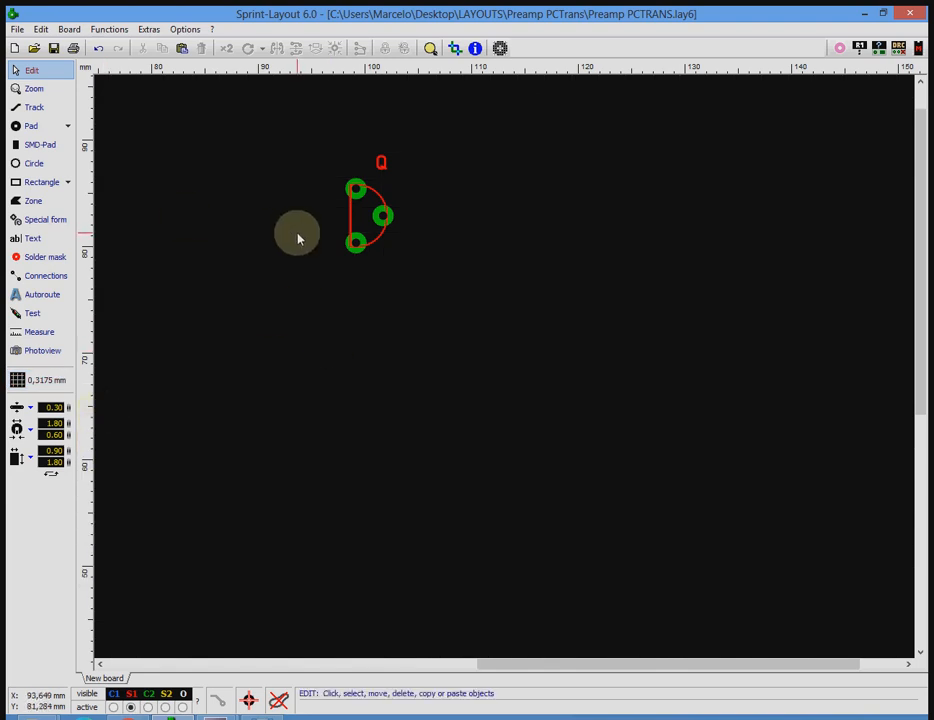
pyautogui.scroll(3, 505, 372)
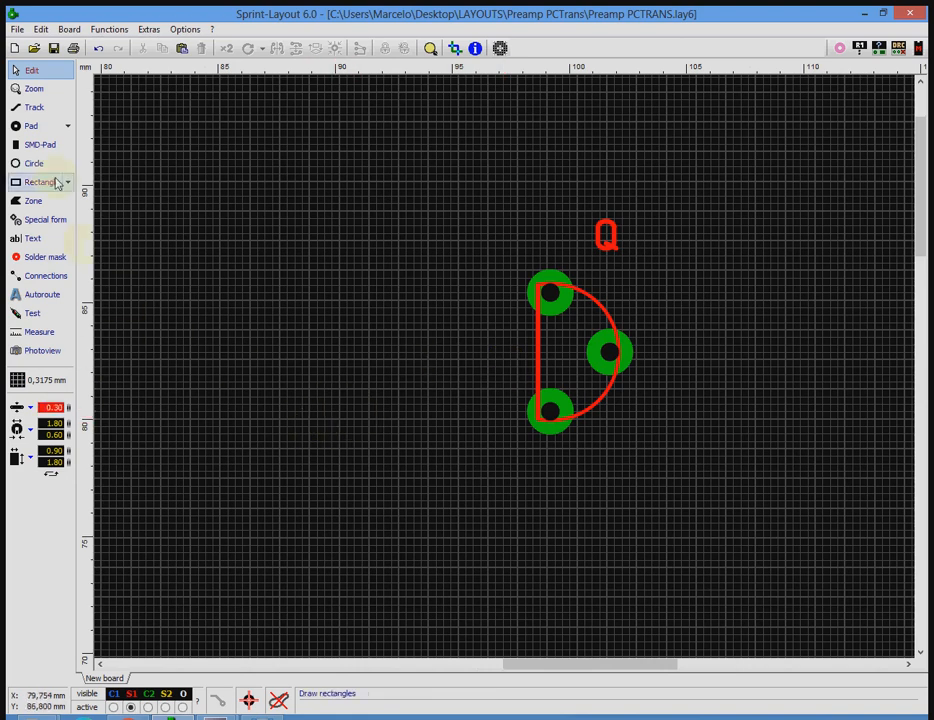
# Place three pads left of transistor Q: two 5.08 mm apart vertically, the third midway between them and about 2.22 mm to their right.
pyautogui.click(31, 126)
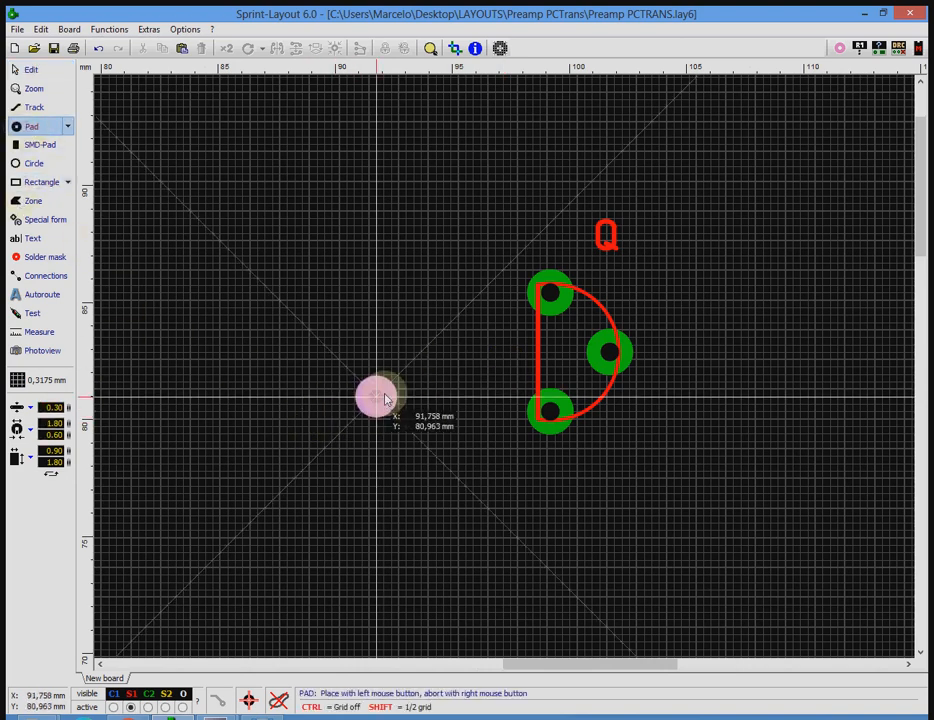
pyautogui.click(333, 293)
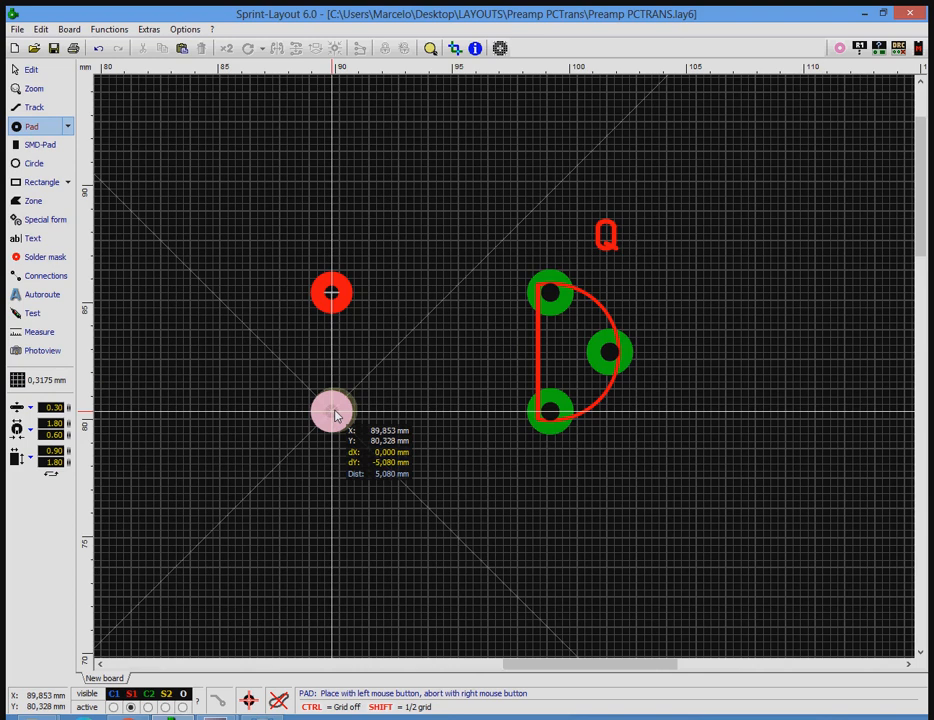
pyautogui.click(335, 414)
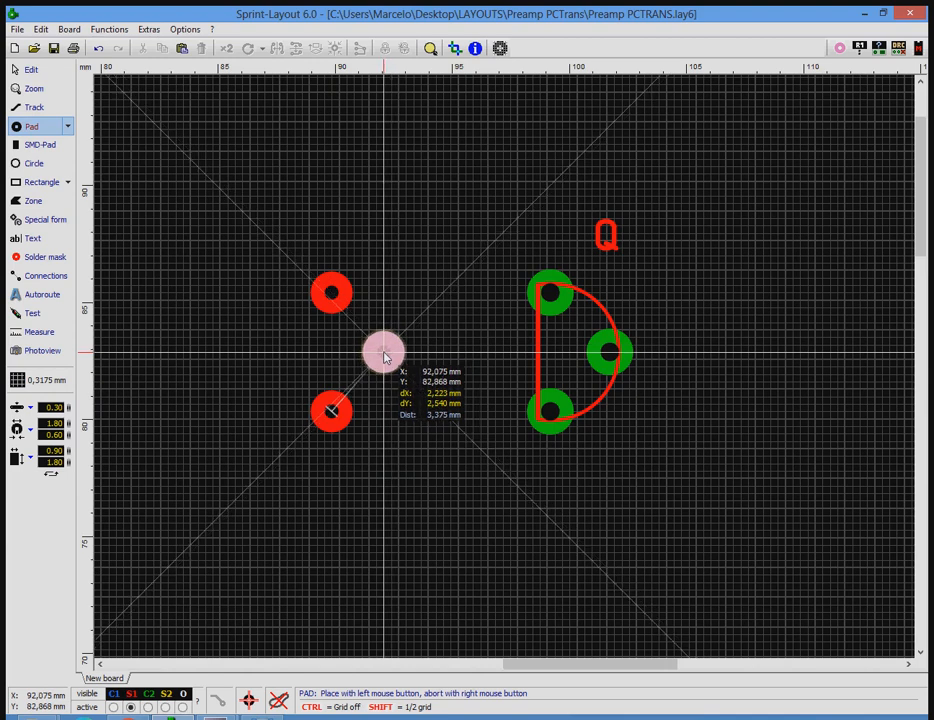
pyautogui.press('space')
pyautogui.click(384, 352)
# Set the drill diameter of the three new pads to 0.80 mm together in their properties.
pyautogui.click(30, 71)
pyautogui.moveTo(297, 234); pyautogui.dragTo(423, 461)
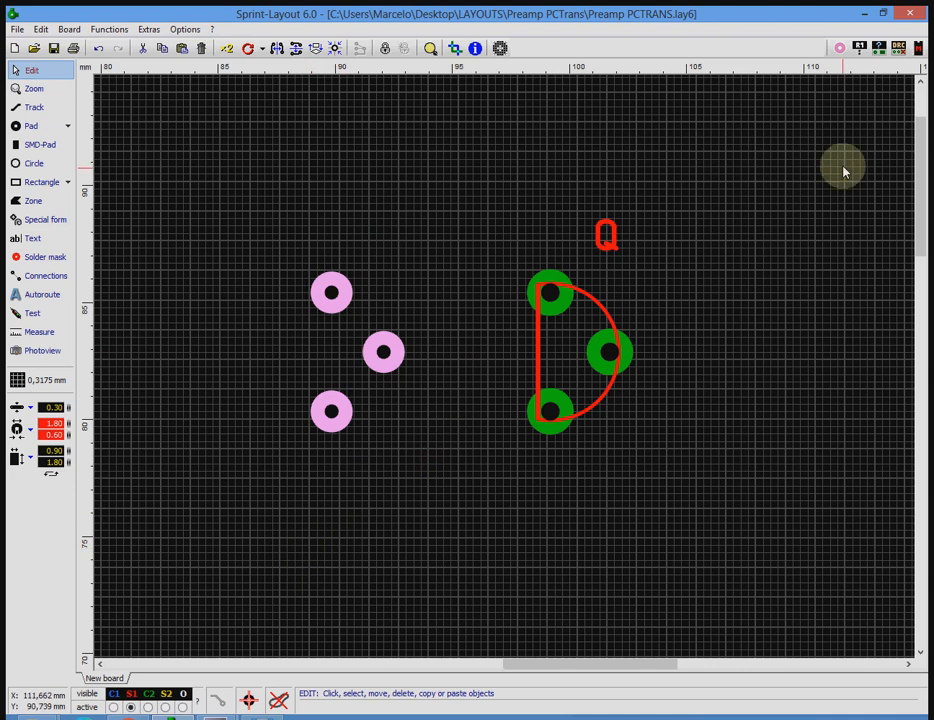
pyautogui.click(879, 50)
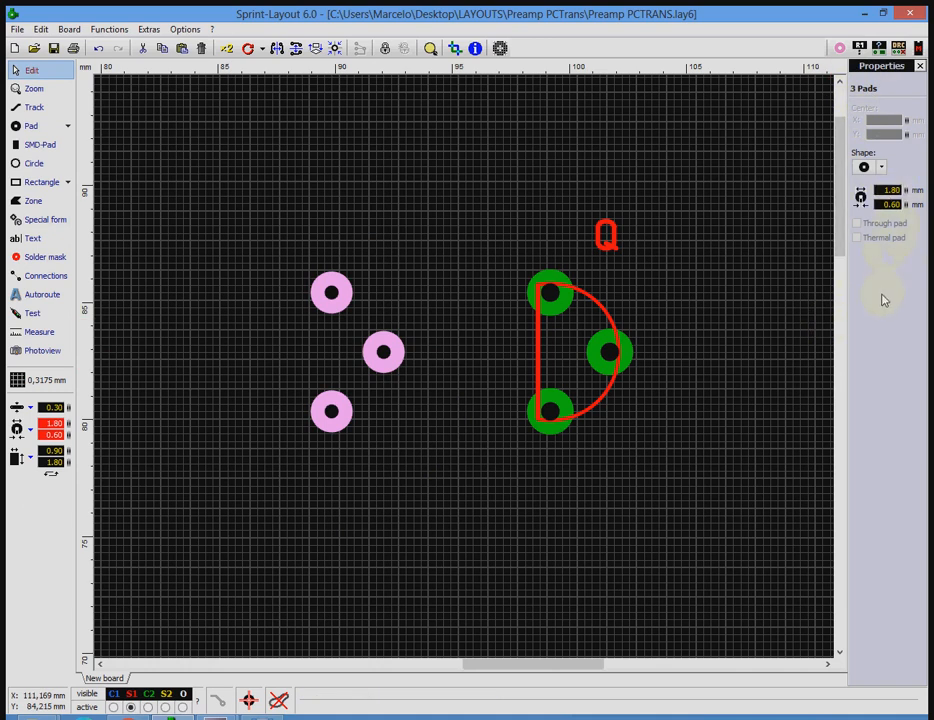
pyautogui.click(893, 205)
pyautogui.doubleClick(893, 205)
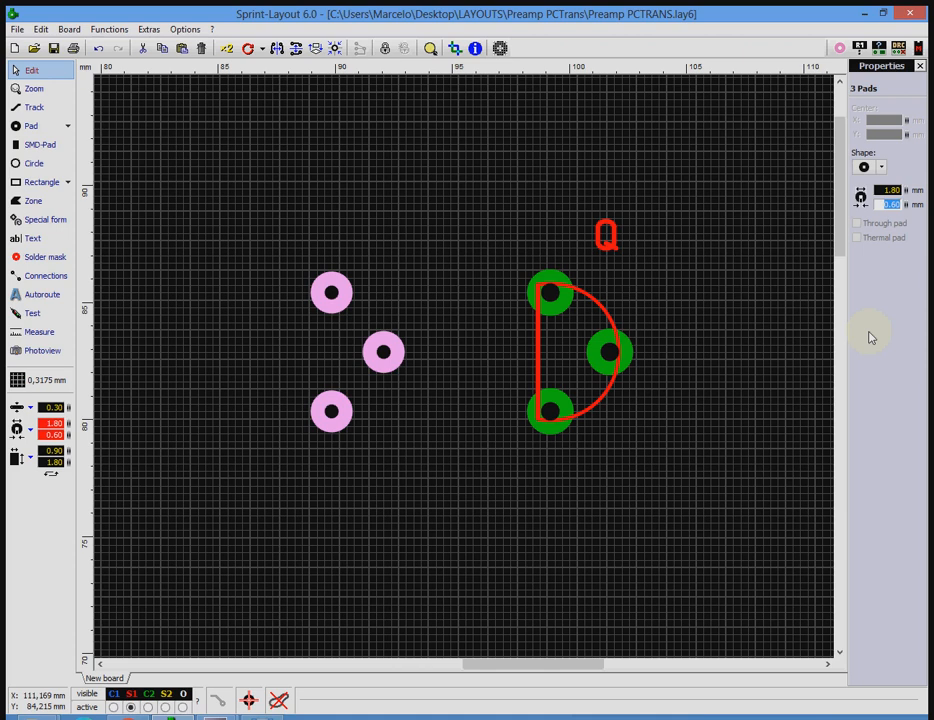
pyautogui.write('0.8')
pyautogui.press('Return')
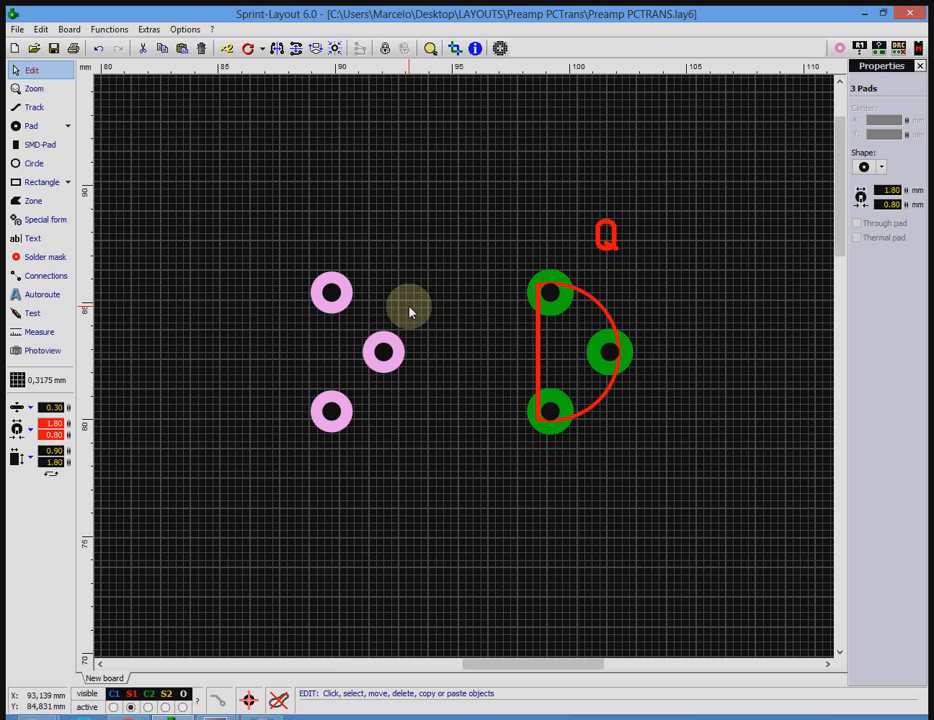
pyautogui.click(320, 595)
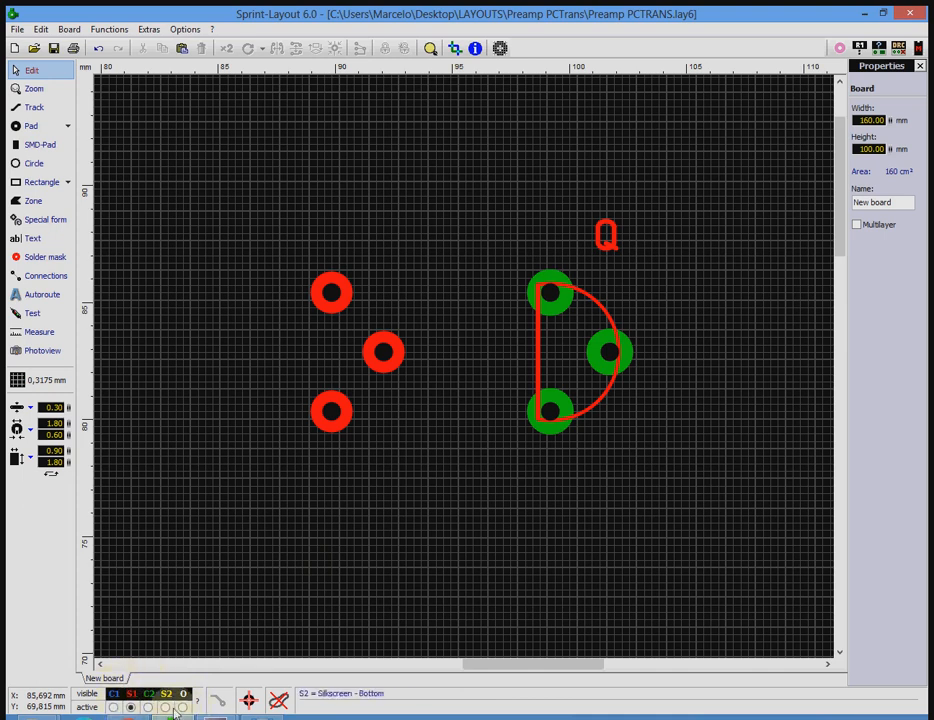
# Switch the active layer through C1, C2 and S2, ending on the outline layer O.
pyautogui.click(114, 707)
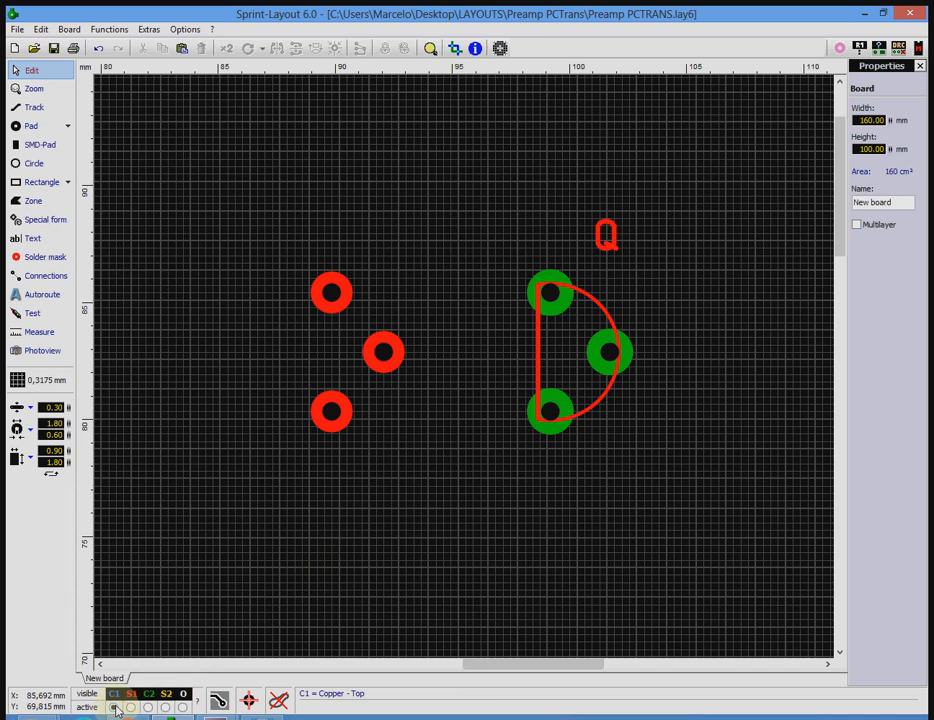
pyautogui.click(148, 707)
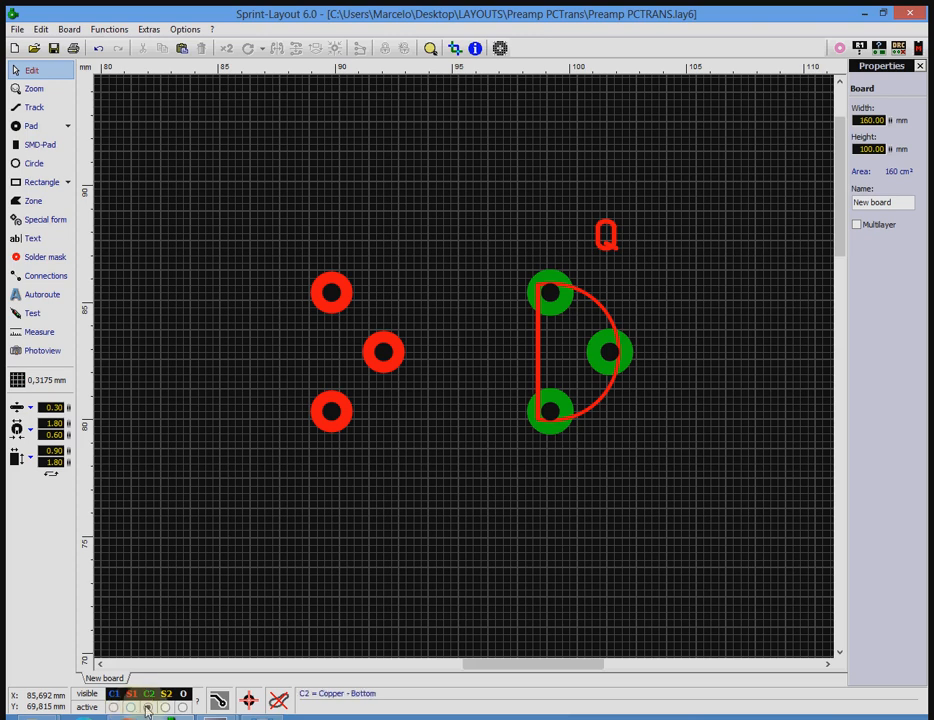
pyautogui.click(166, 707)
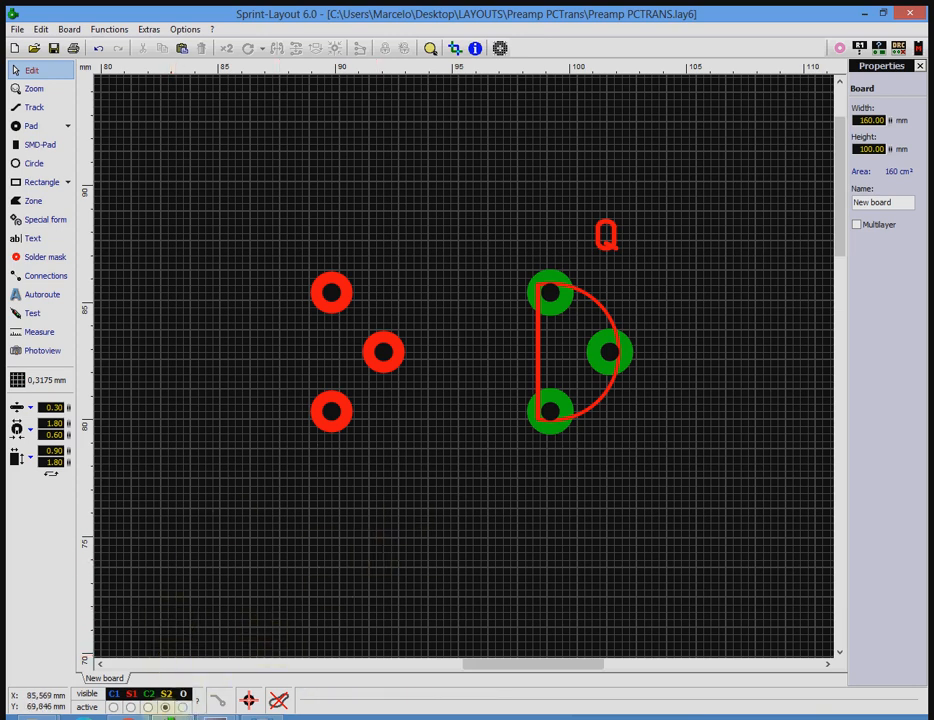
pyautogui.click(131, 707)
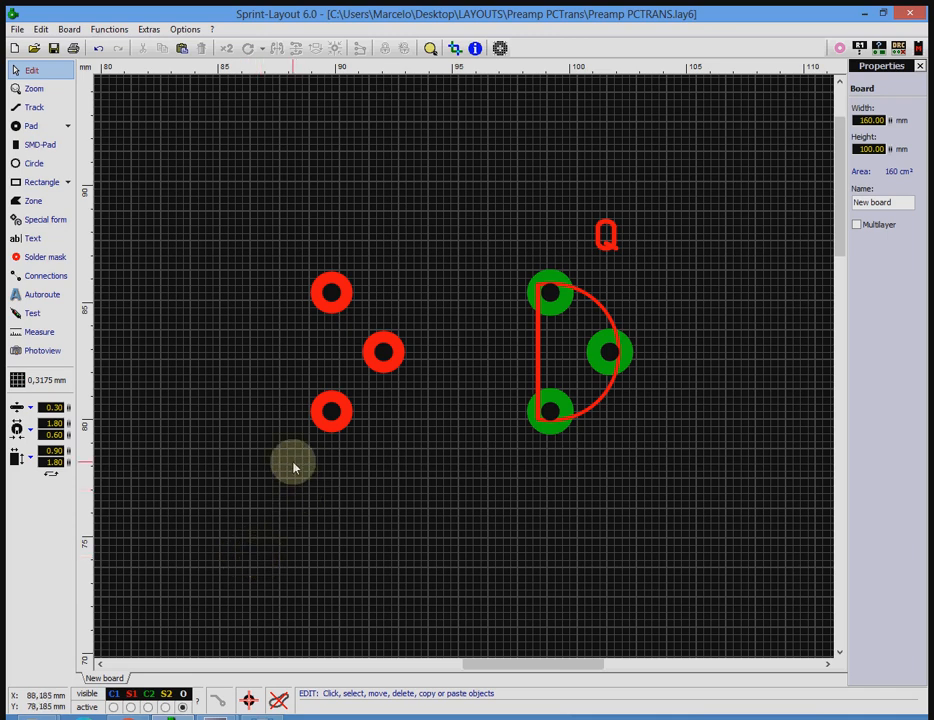
# Assign the three pads left of transistor Q to the bottom copper layer C2.
pyautogui.click(332, 294)
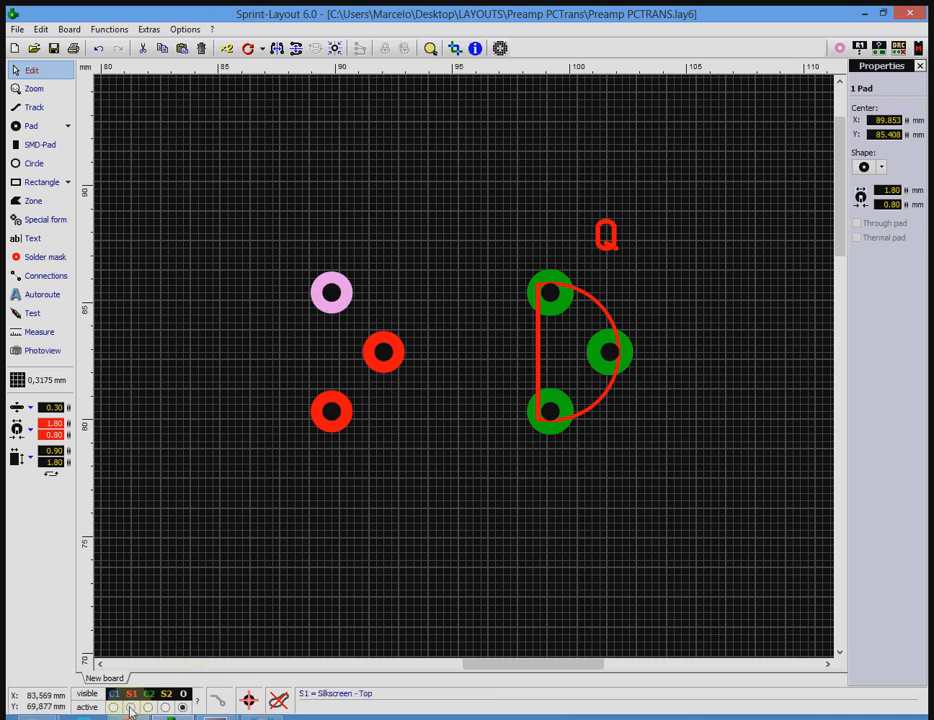
pyautogui.click(326, 541)
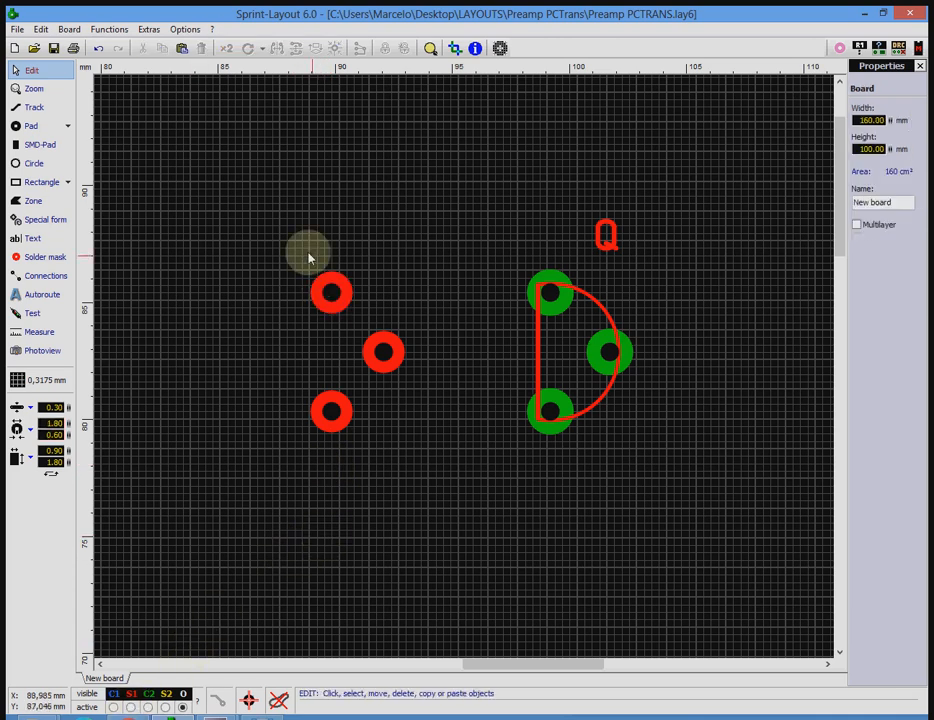
pyautogui.moveTo(308, 262); pyautogui.dragTo(375, 545)
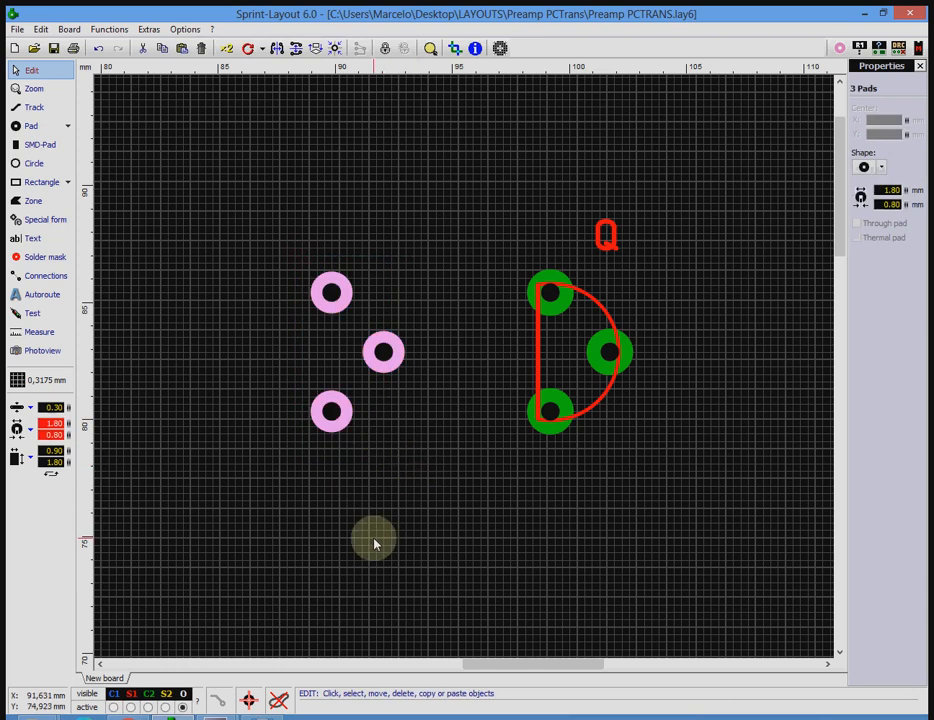
pyautogui.rightClick(337, 422)
pyautogui.moveTo(389, 333)
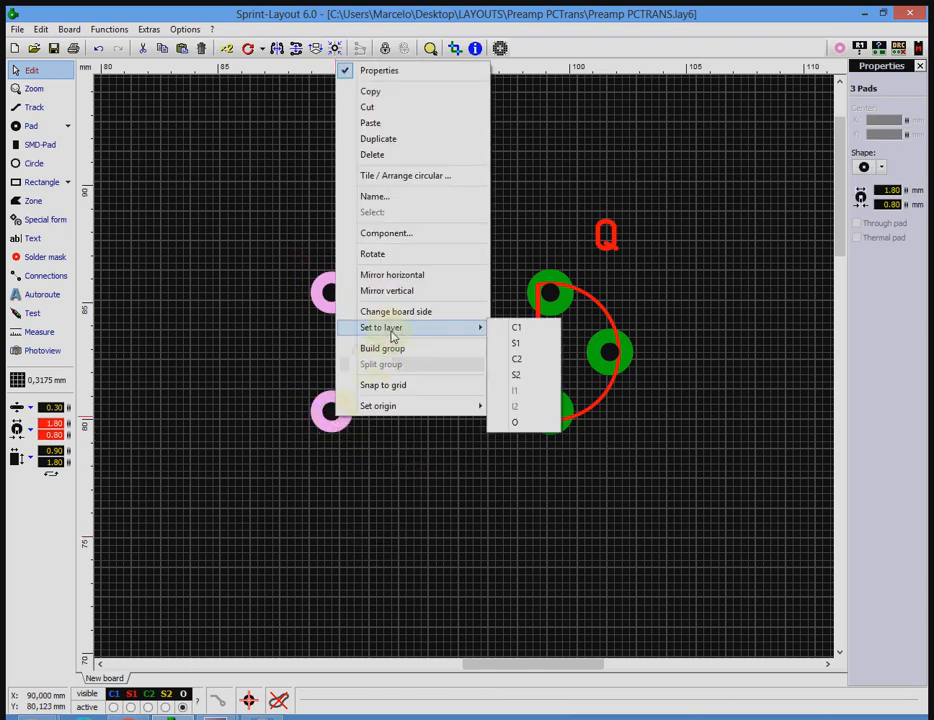
pyautogui.click(520, 358)
pyautogui.click(314, 632)
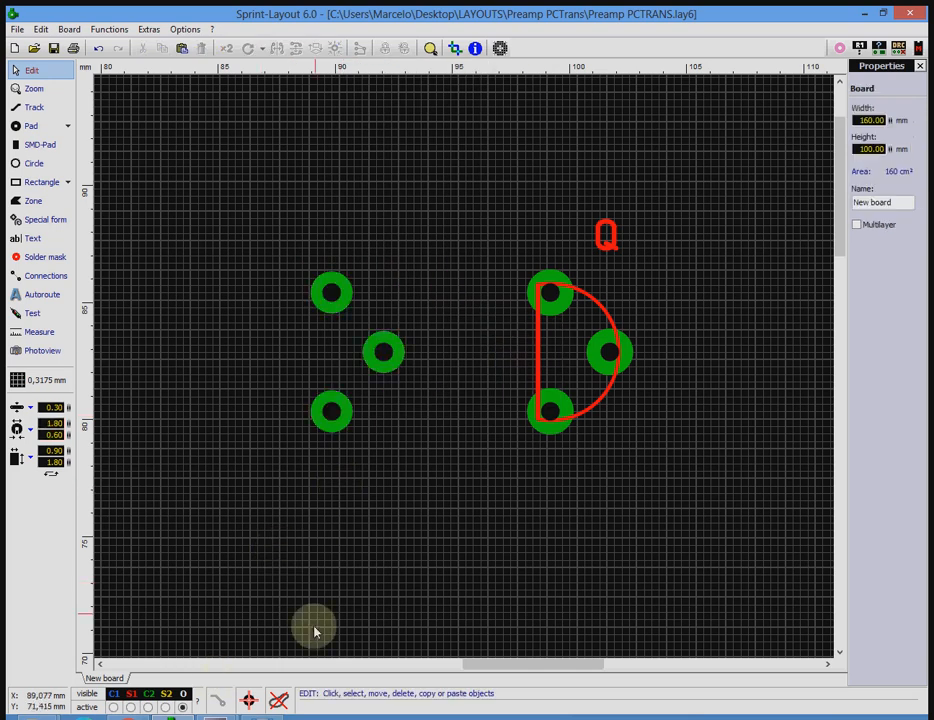
# Assign the three pads left of transistor Q to the top copper layer C1.
pyautogui.moveTo(280, 268); pyautogui.dragTo(397, 458)
pyautogui.rightClick(369, 353)
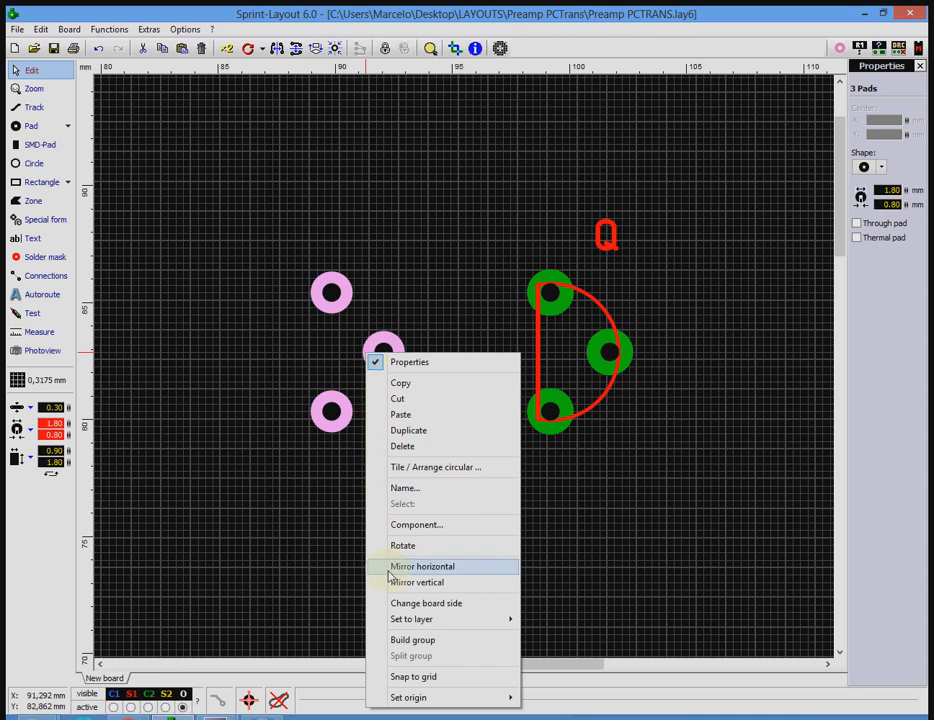
pyautogui.moveTo(407, 622)
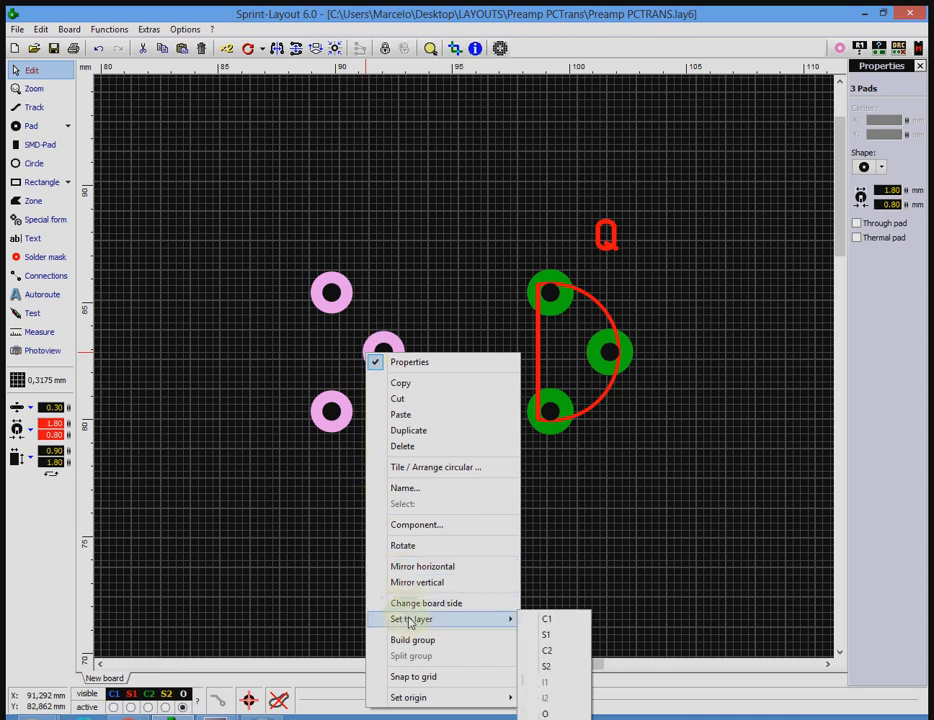
pyautogui.click(557, 622)
pyautogui.click(461, 547)
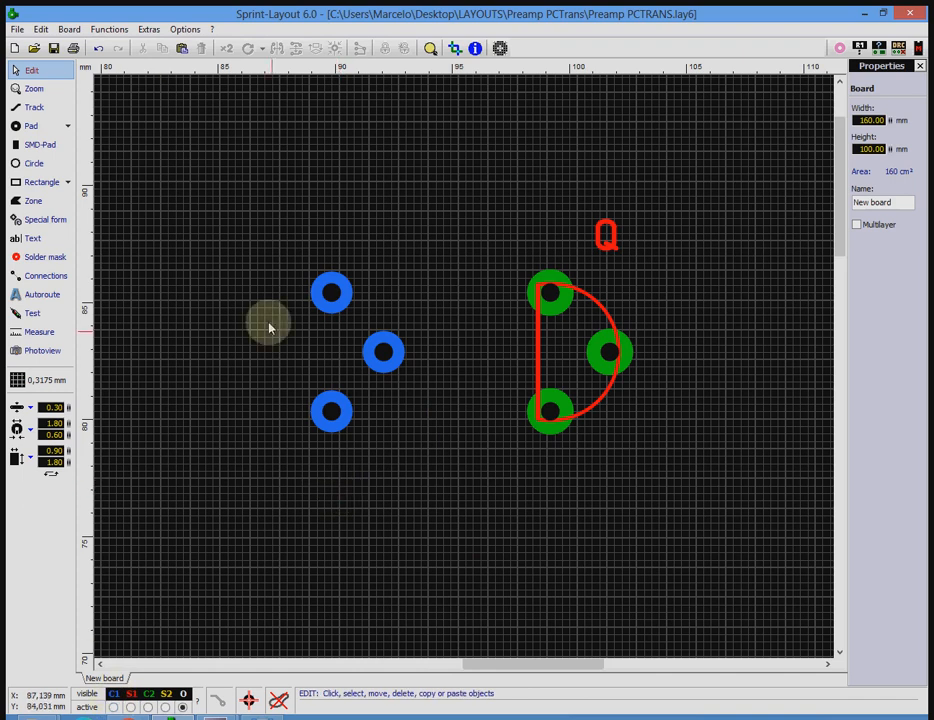
# Assign the three pads beside transistor Q to the bottom copper layer C2.
pyautogui.moveTo(289, 212); pyautogui.dragTo(434, 469)
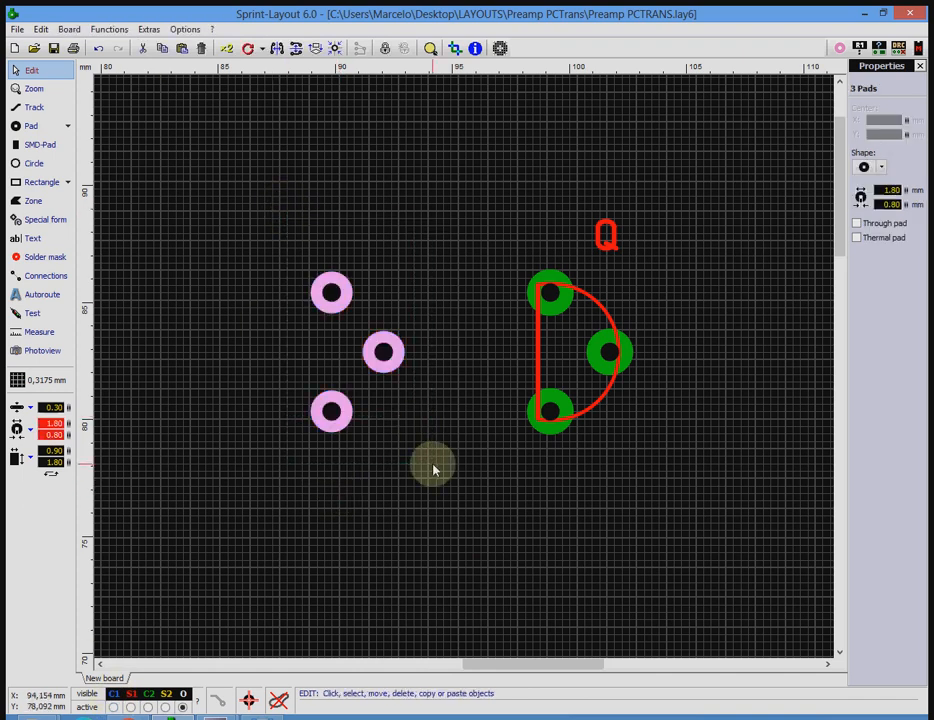
pyautogui.rightClick(390, 378)
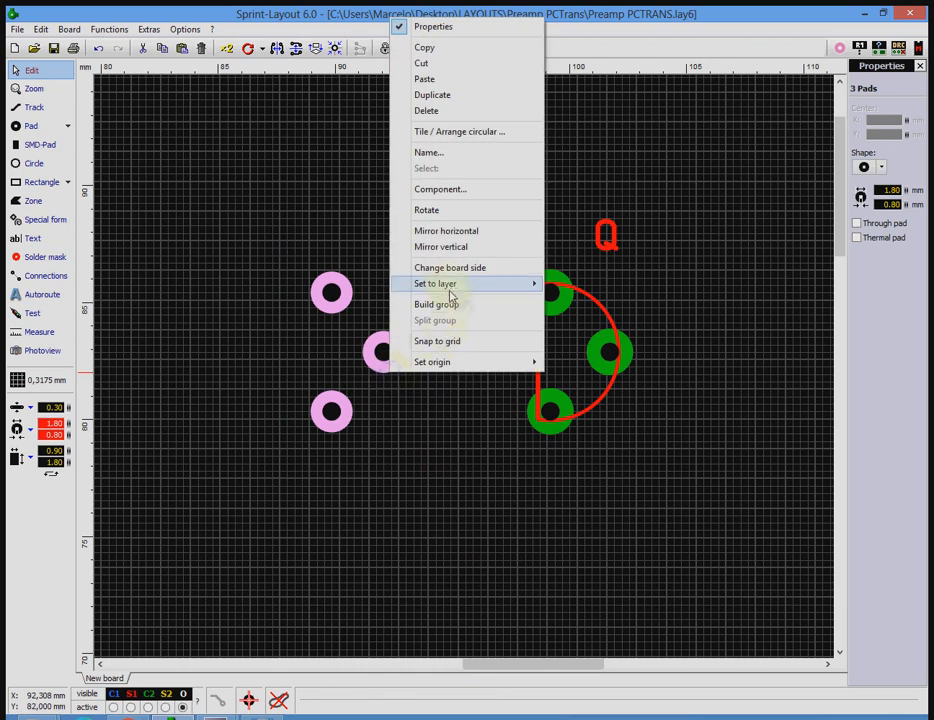
pyautogui.moveTo(448, 284)
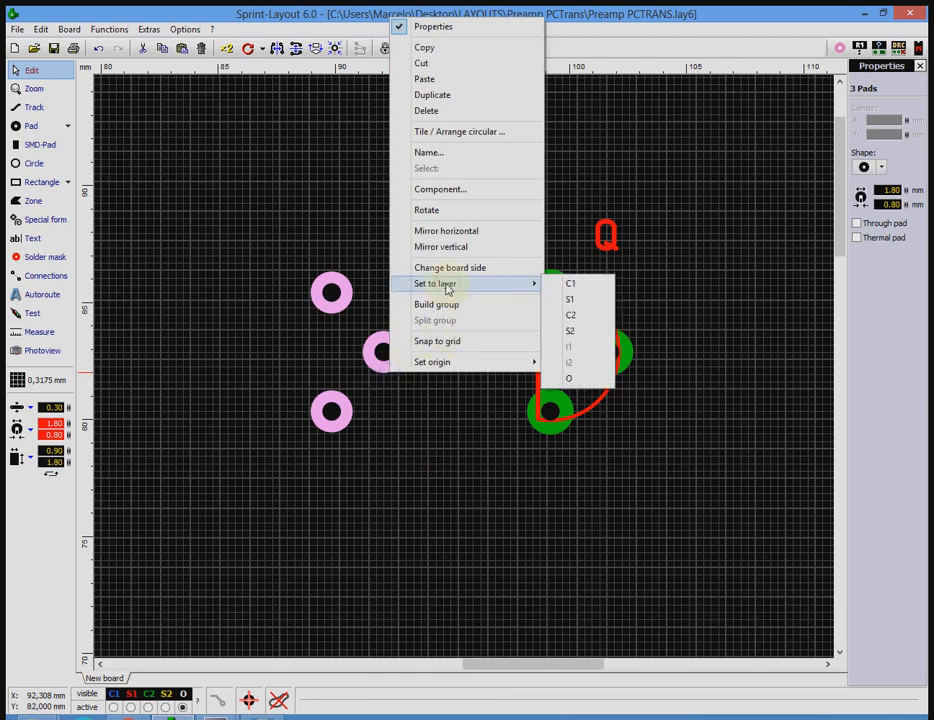
pyautogui.click(567, 315)
pyautogui.click(429, 446)
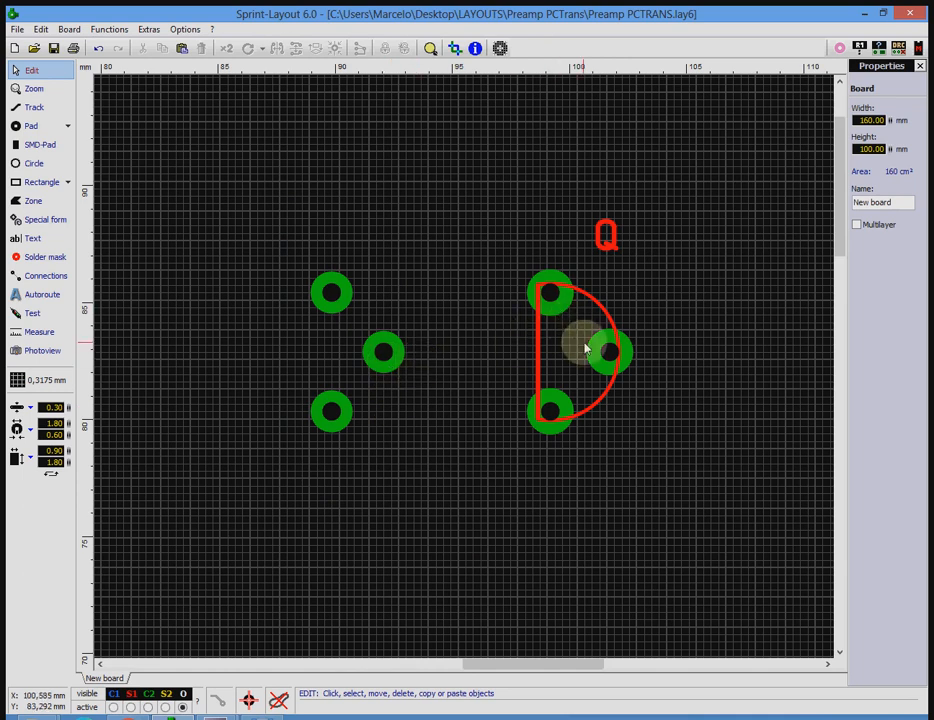
# Try the Through pad option on the middle pad of the new footprint.
pyautogui.click(388, 355)
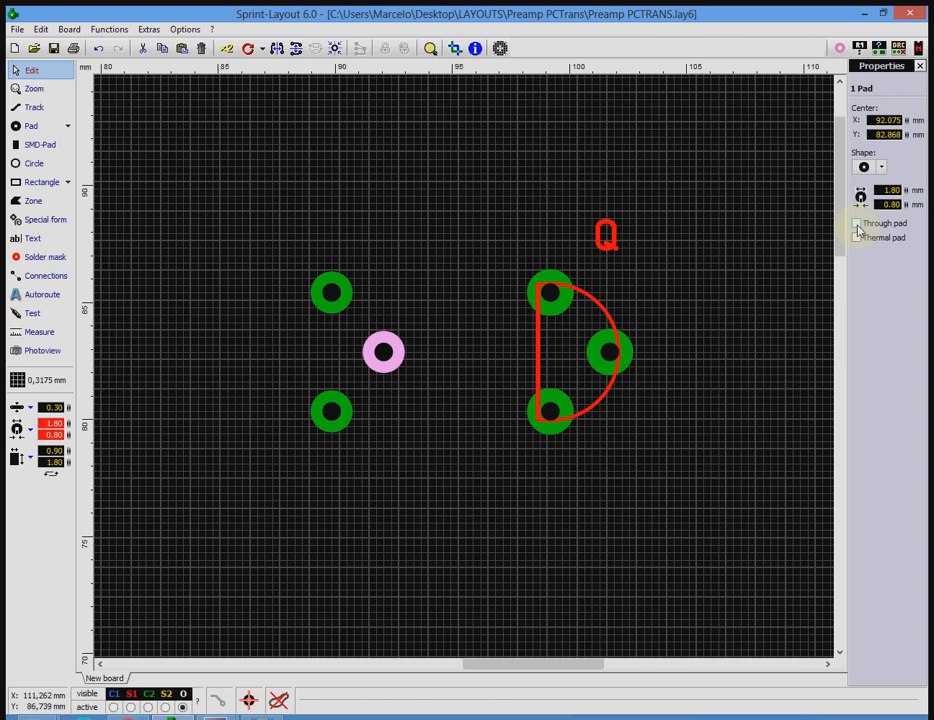
pyautogui.click(430, 278)
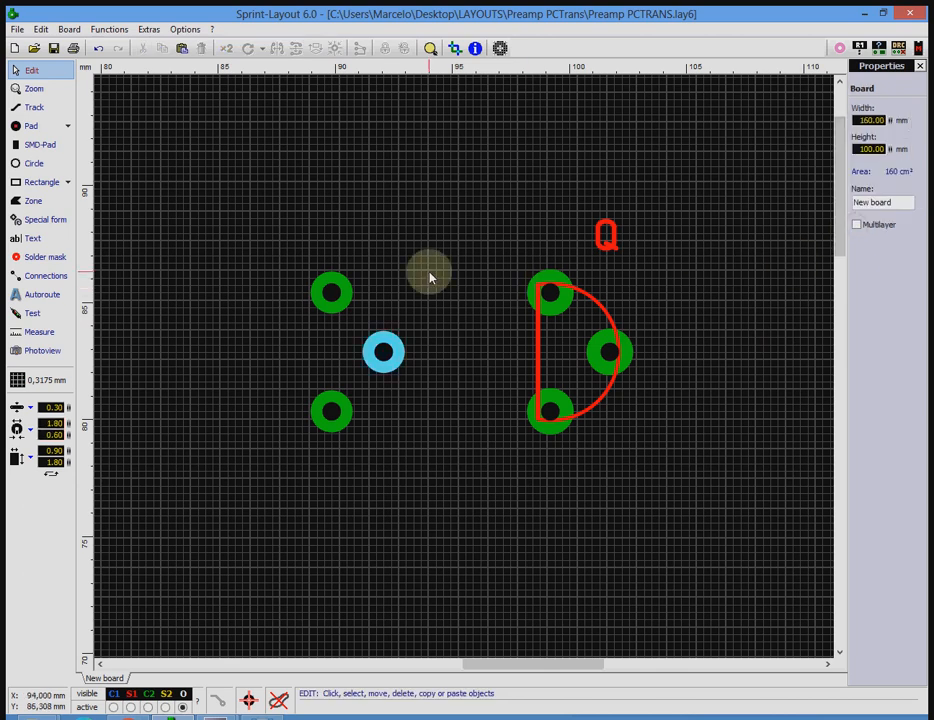
pyautogui.click(404, 363)
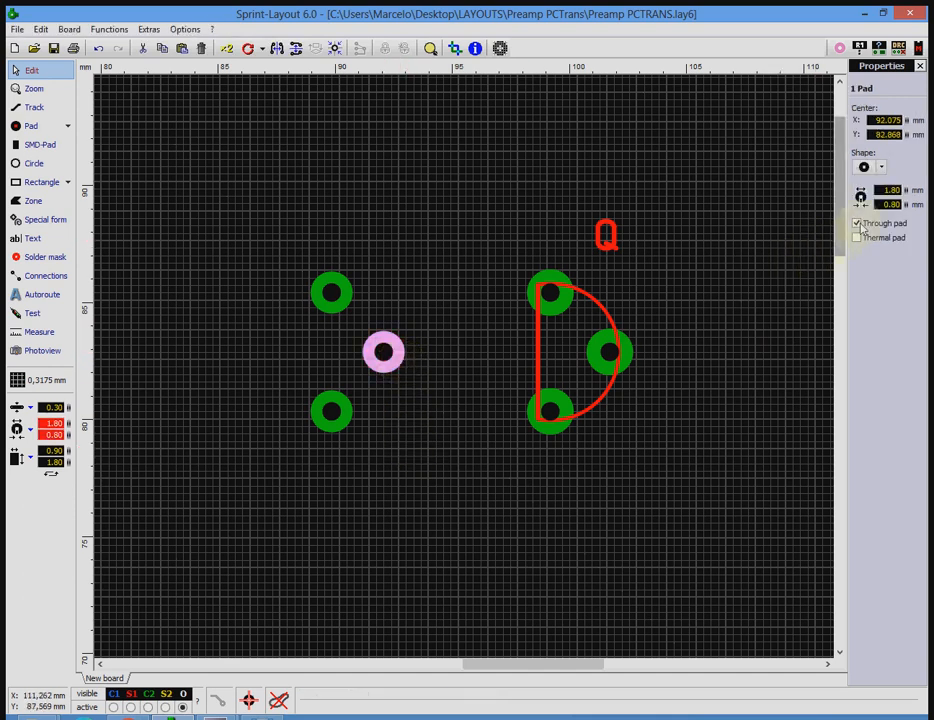
pyautogui.click(492, 403)
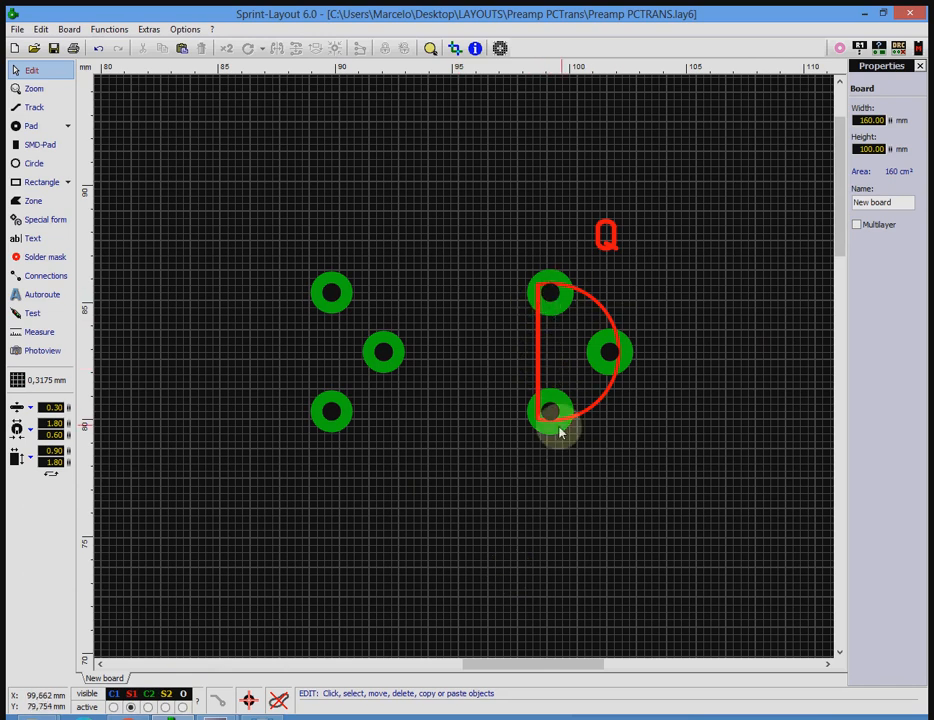
# Draw a circle about 7 mm in diameter around the three new pads on the silkscreen layer S1.
pyautogui.click(40, 331)
pyautogui.click(38, 166)
pyautogui.moveTo(325, 346)
pyautogui.mouseDown()
pyautogui.moveTo(402, 384)
pyautogui.moveTo(399, 440)
pyautogui.moveTo(392, 434)
pyautogui.mouseUp()
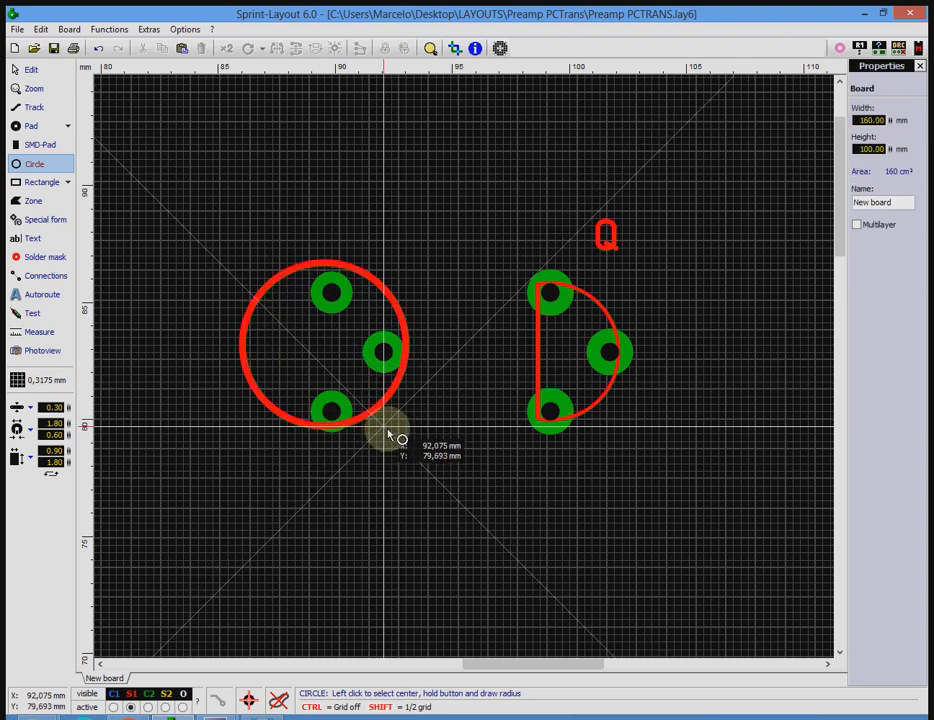
# Open the silkscreen circle into an arc with start angle 255 and stop angle 105 degrees, curving around the three pads.
pyautogui.click(29, 70)
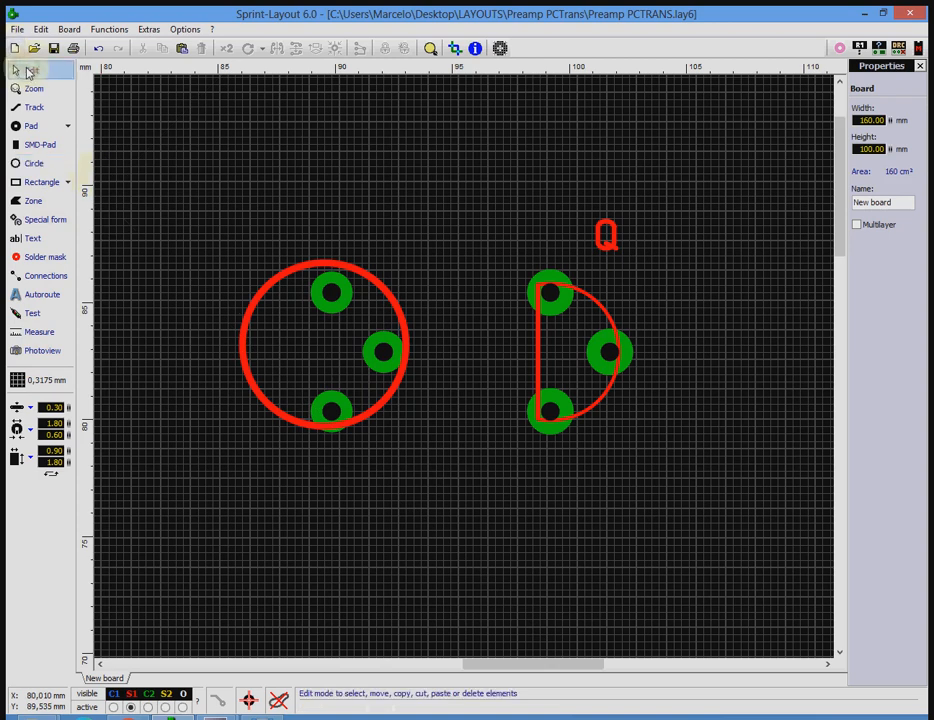
pyautogui.click(404, 344)
pyautogui.moveTo(405, 344); pyautogui.dragTo(314, 276)
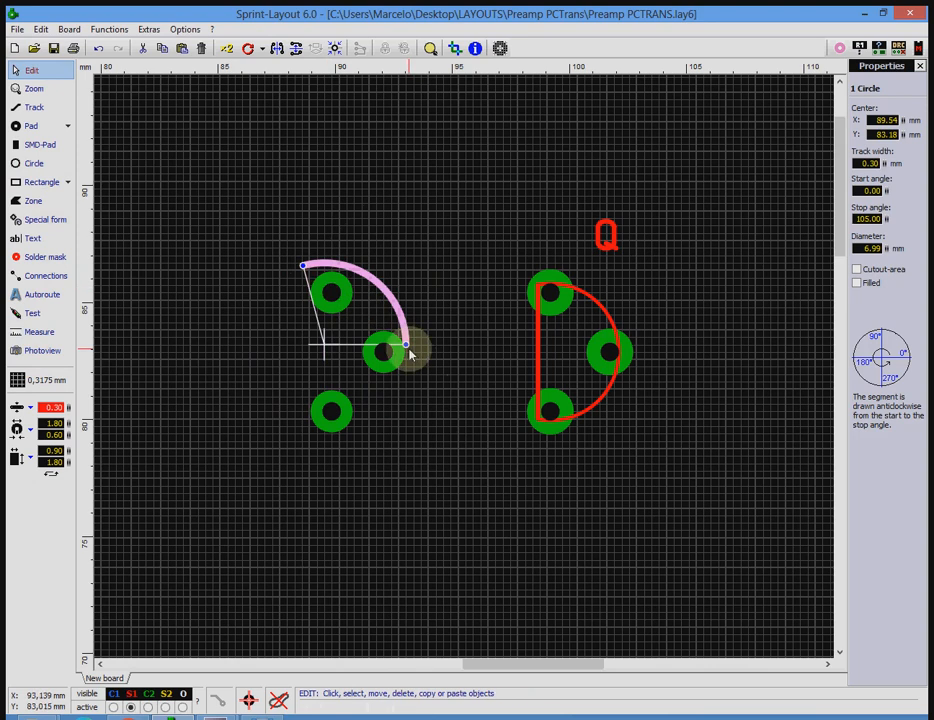
pyautogui.moveTo(407, 345); pyautogui.dragTo(309, 452)
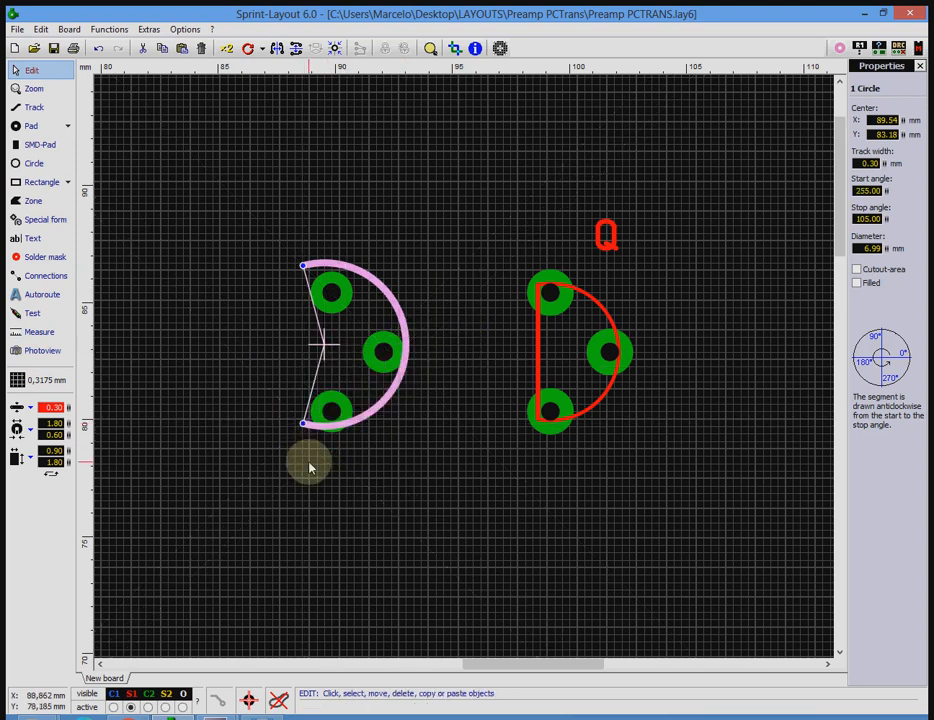
# Close the arc with a straight vertical 0.30 mm track between its two ends.
pyautogui.click(34, 107)
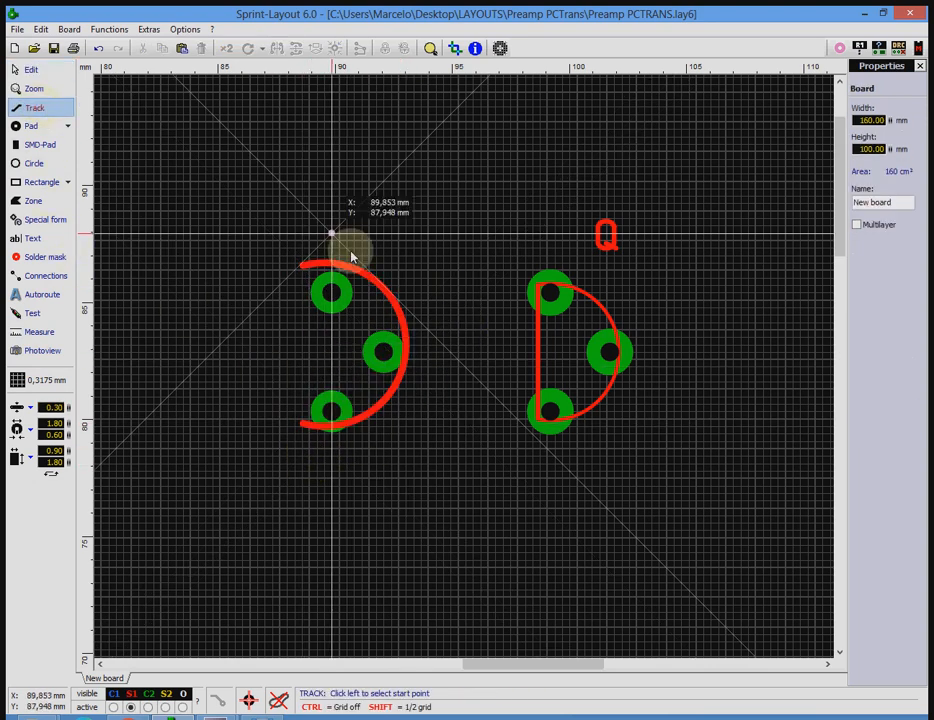
pyautogui.click(304, 265)
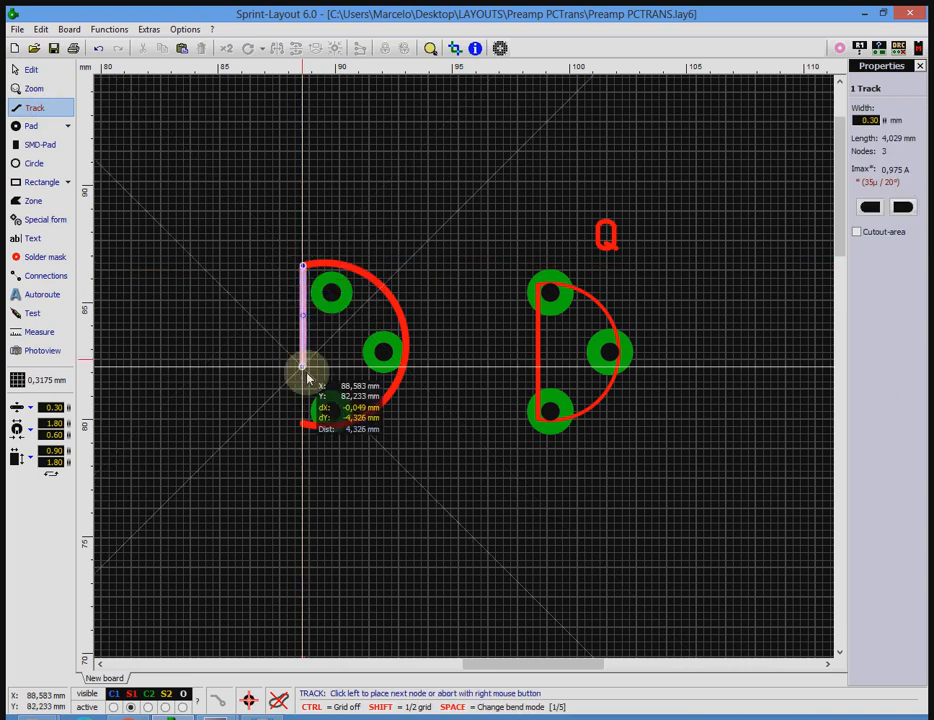
pyautogui.click(303, 424)
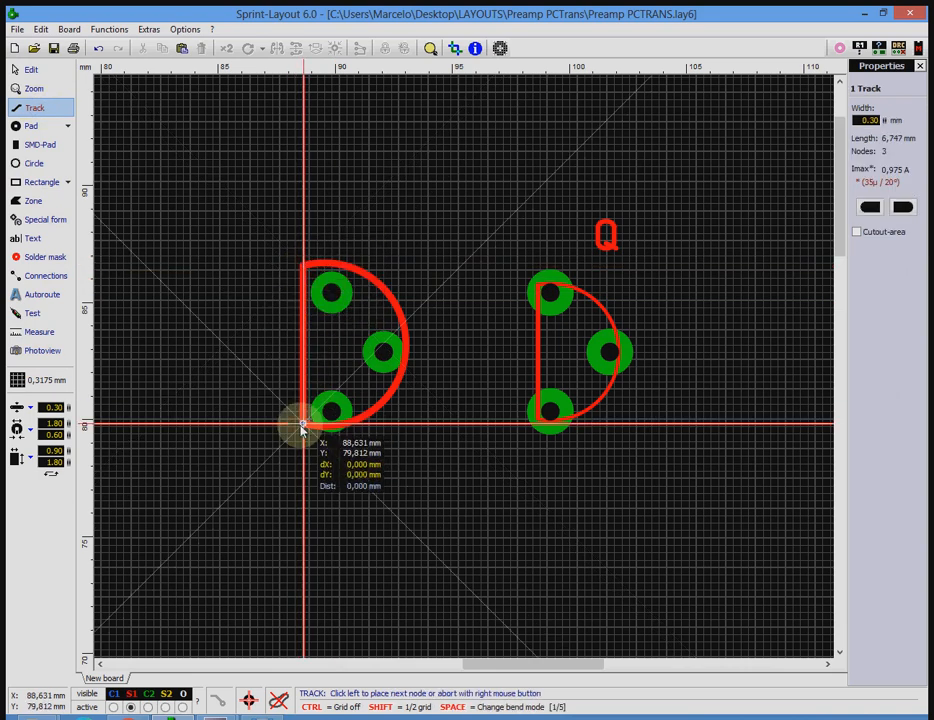
pyautogui.rightClick(304, 428)
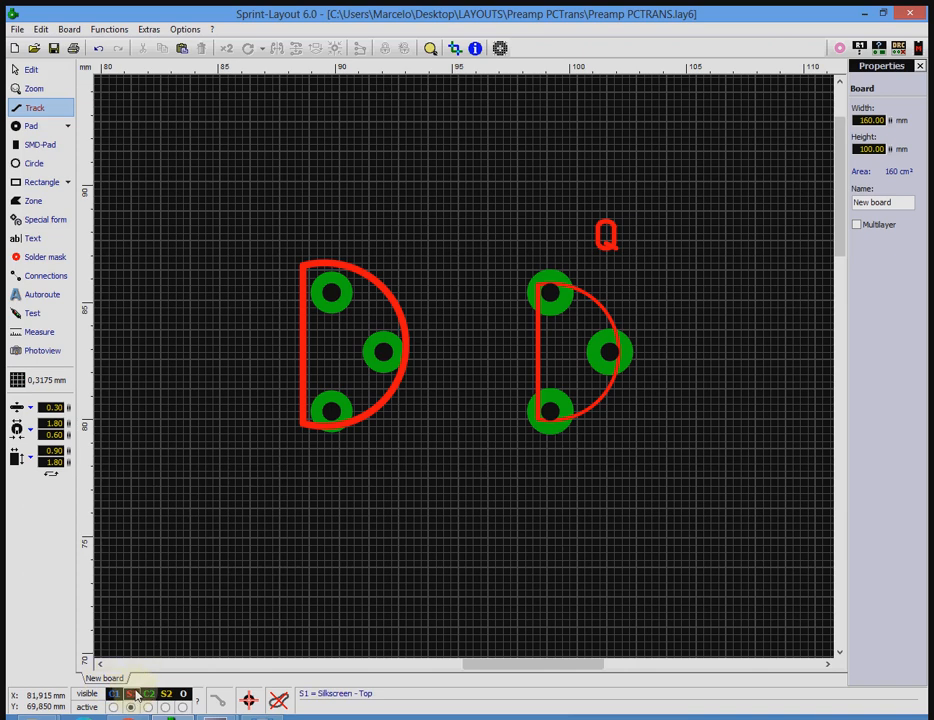
# Move the arc and its straight track together about 0.32 mm downward to centre the outline on the pads.
pyautogui.click(31, 70)
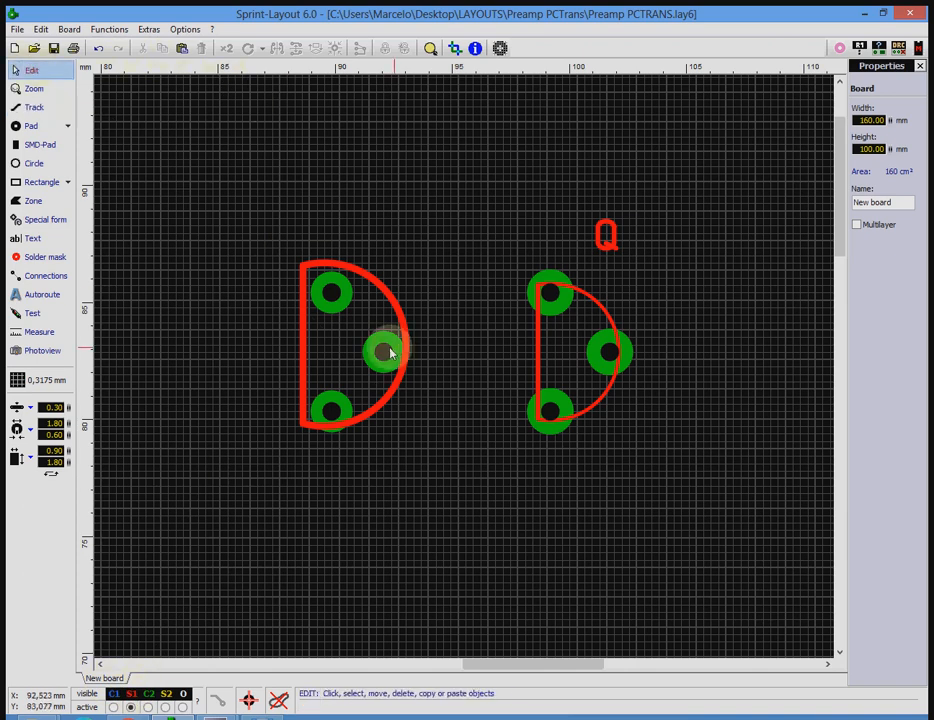
pyautogui.click(305, 358)
pyautogui.keyDown('shift'); pyautogui.click(360, 278); pyautogui.keyUp('shift')
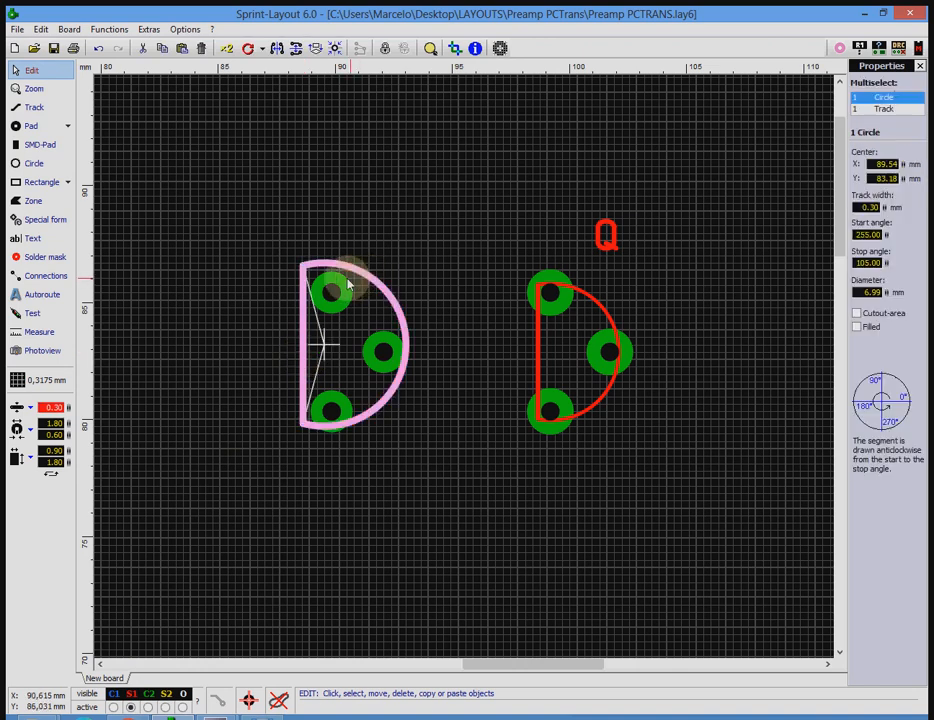
pyautogui.moveTo(376, 276); pyautogui.dragTo(381, 290)
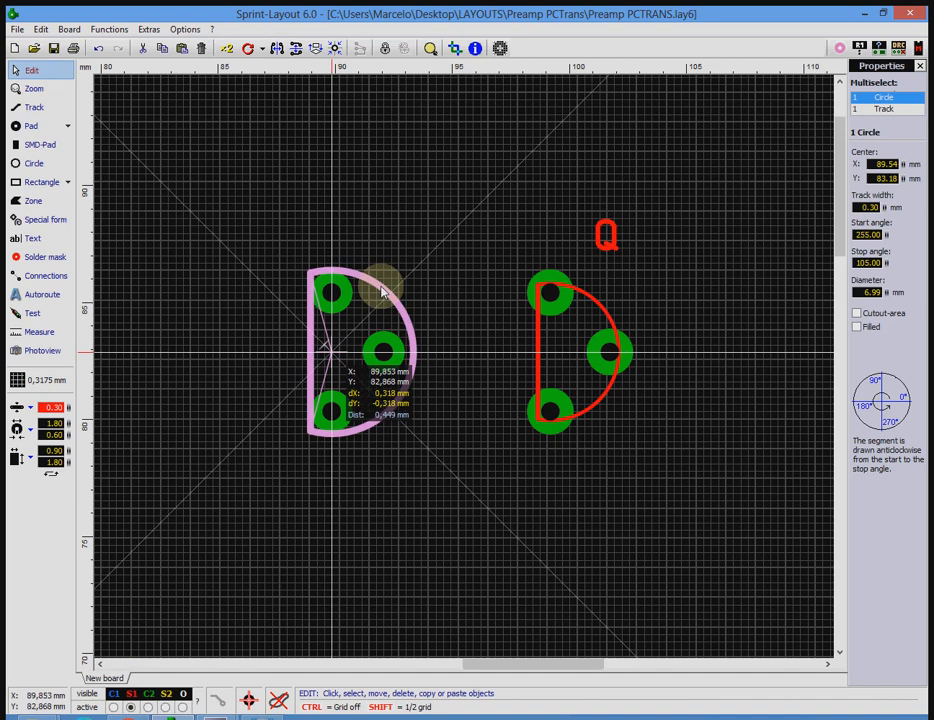
pyautogui.moveTo(381, 290); pyautogui.dragTo(380, 294)
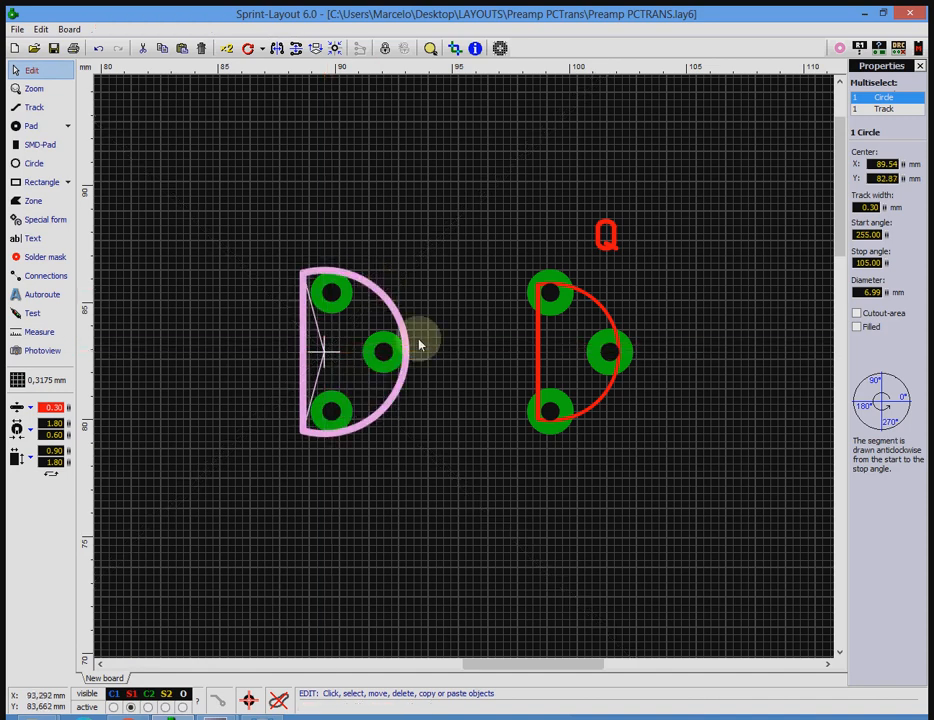
pyautogui.click(452, 405)
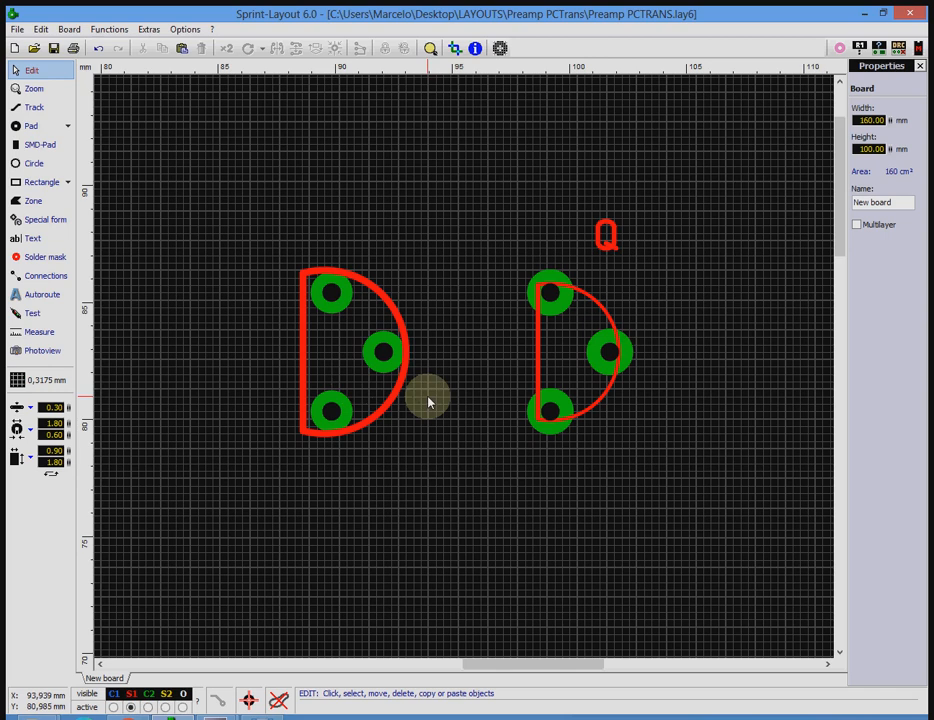
# Examine the properties of the existing transistor Q, the new footprint's arc and the Q label text.
pyautogui.click(606, 310)
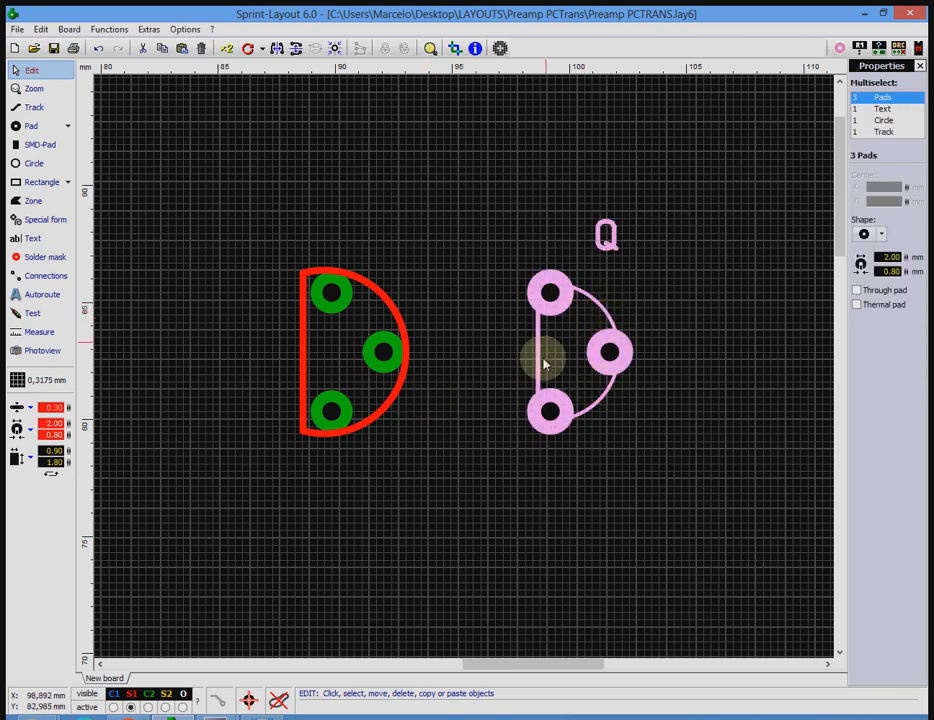
pyautogui.click(467, 446)
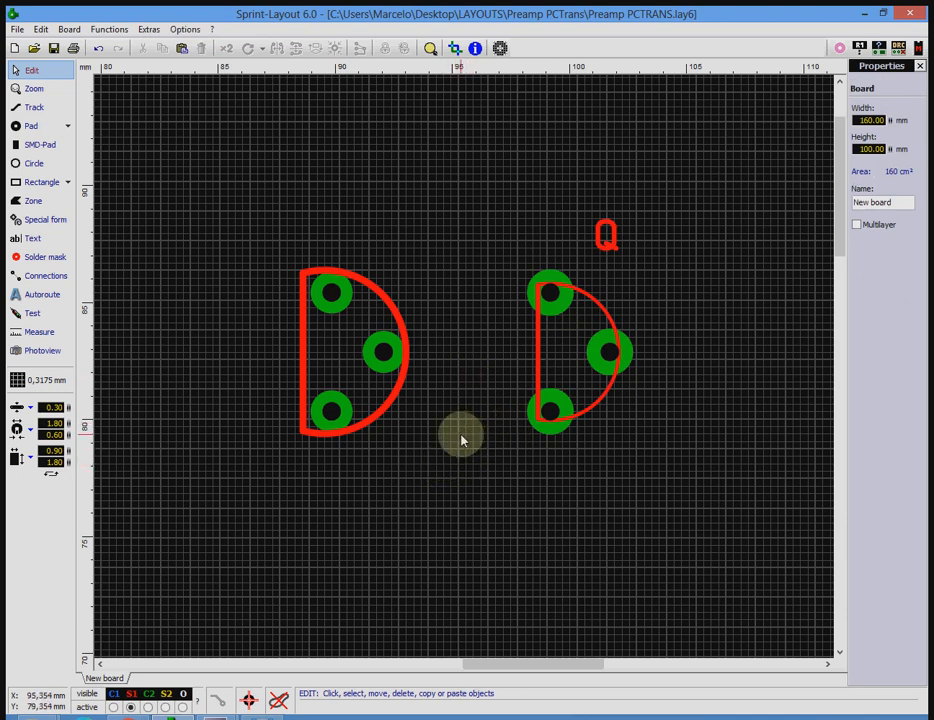
pyautogui.click(376, 426)
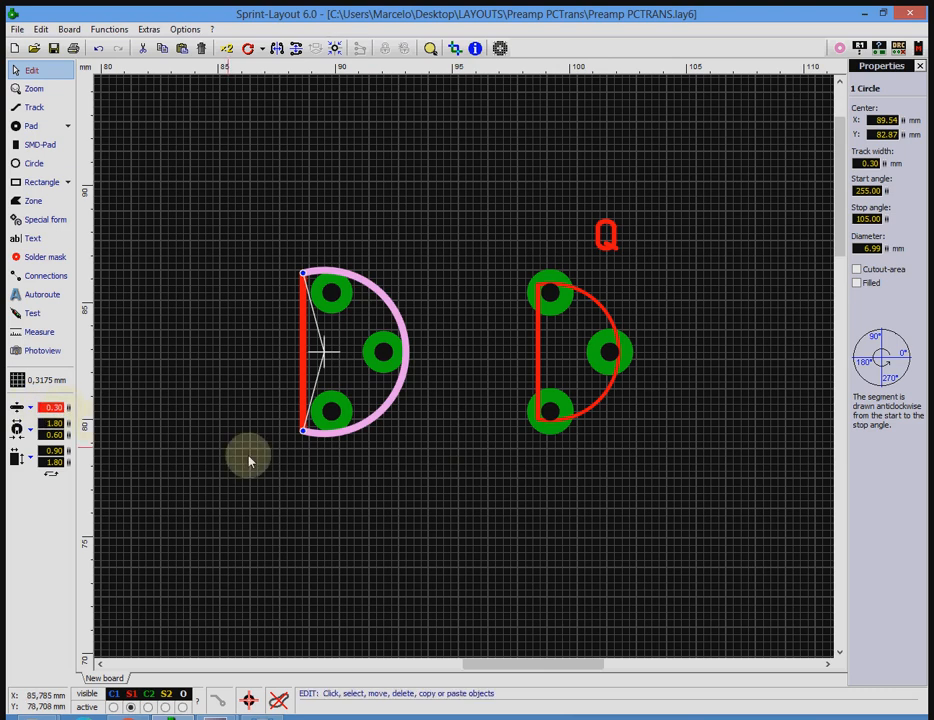
pyautogui.click(438, 517)
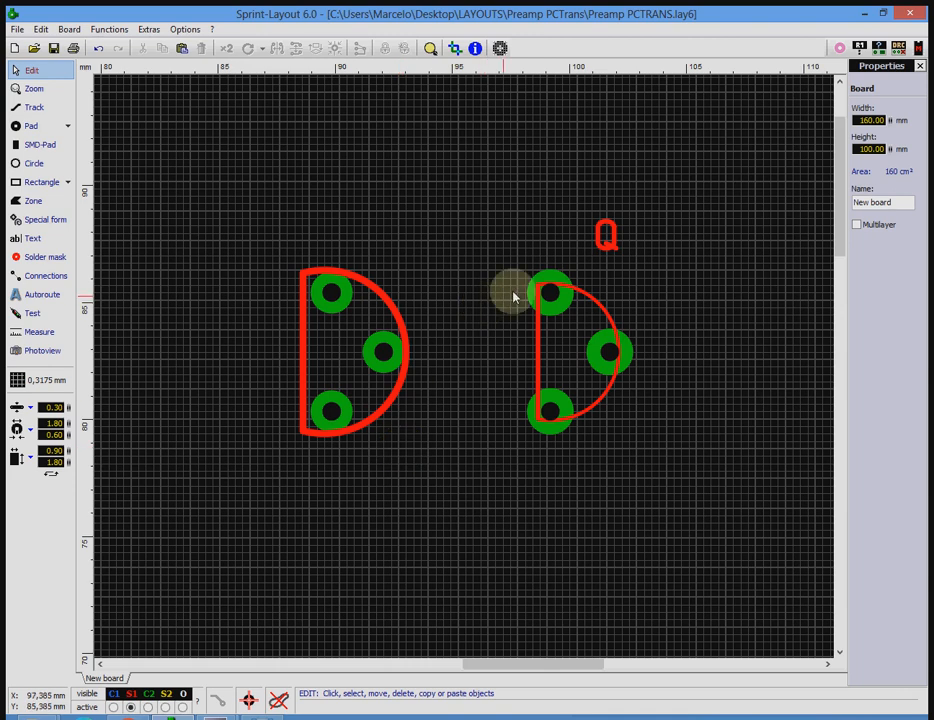
pyautogui.click(601, 244)
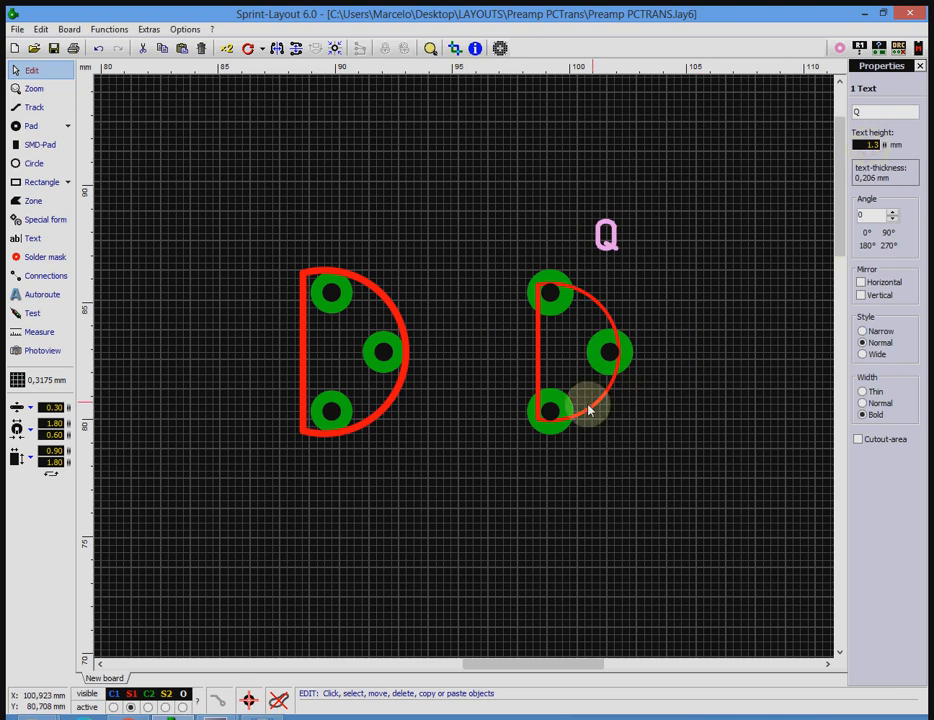
pyautogui.click(450, 416)
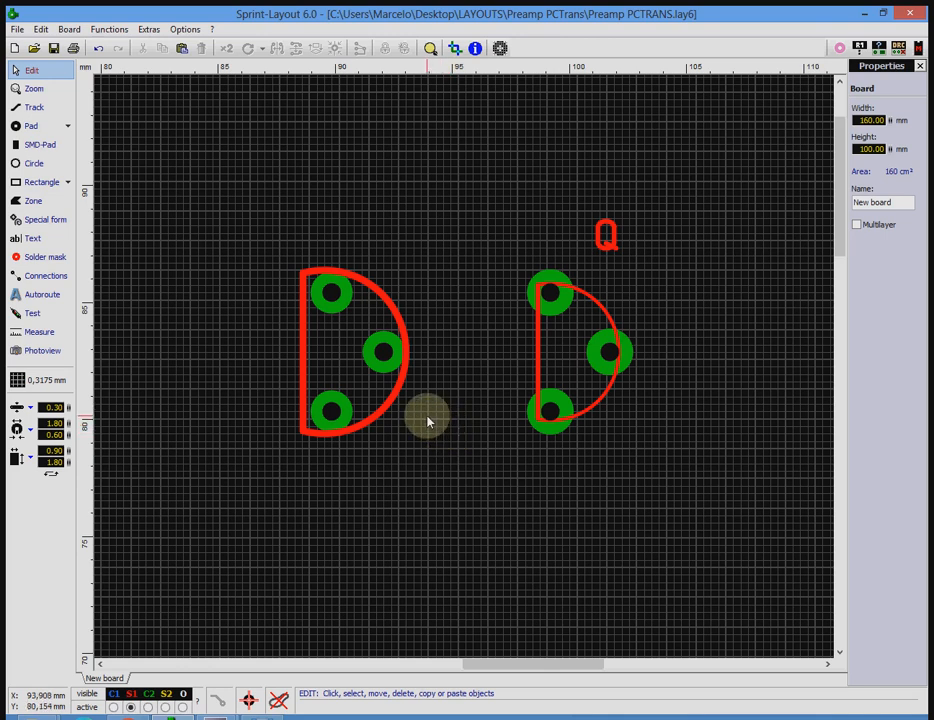
pyautogui.click(429, 414)
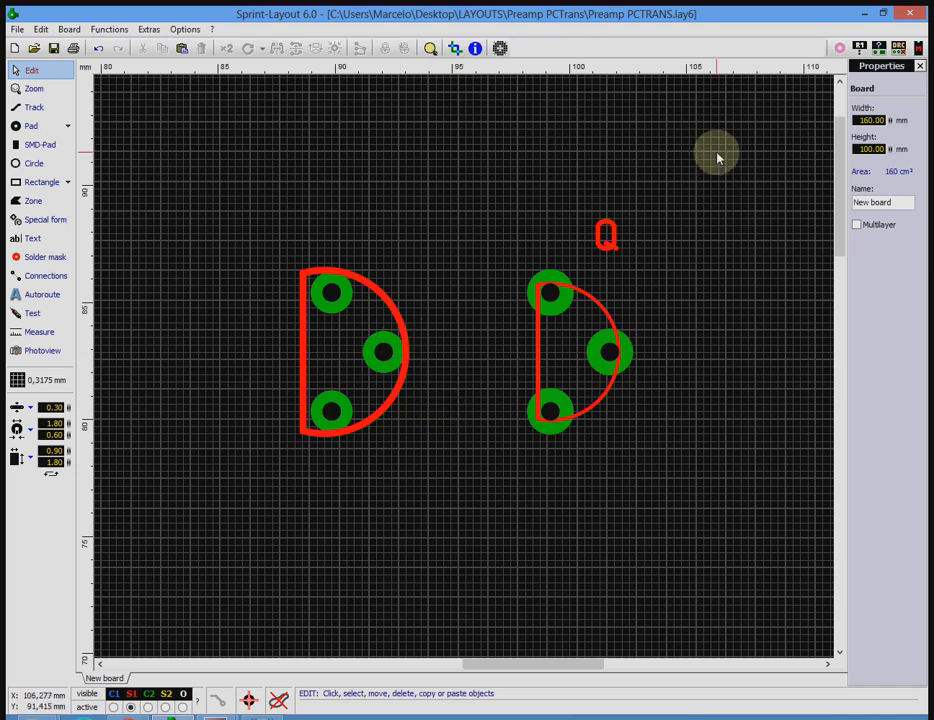
# Create a component from the three new pads and their silkscreen outline.
pyautogui.moveTo(268, 218); pyautogui.dragTo(447, 503)
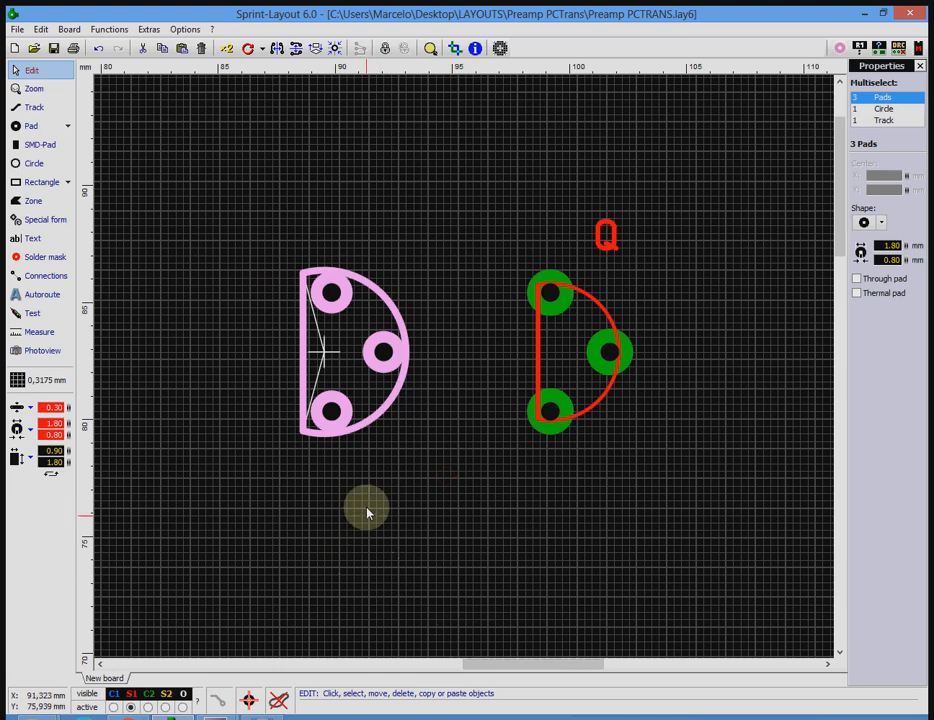
pyautogui.rightClick(346, 418)
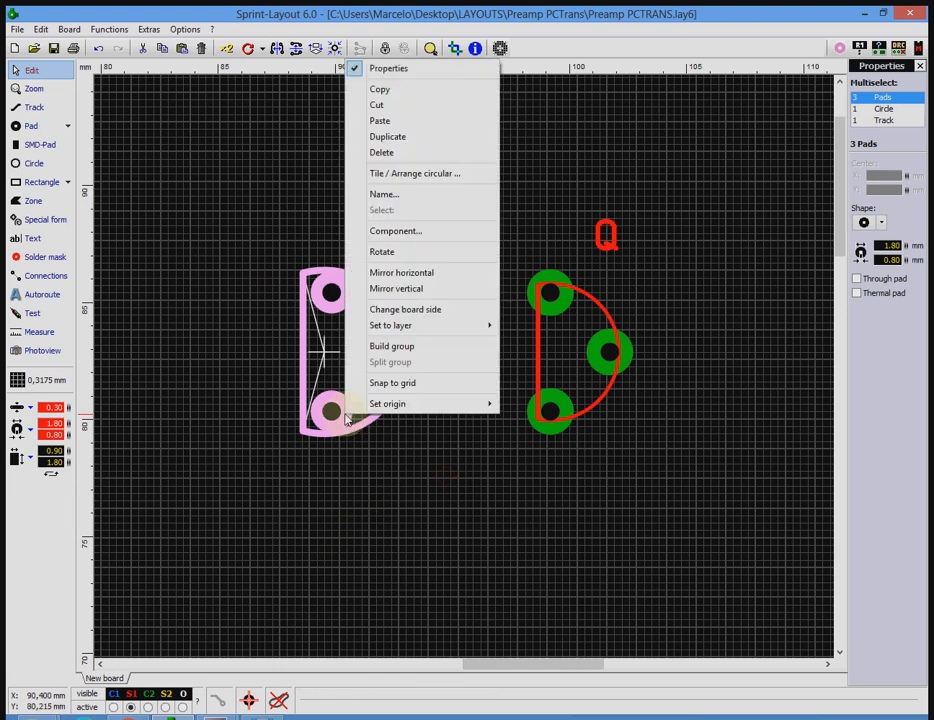
pyautogui.click(411, 236)
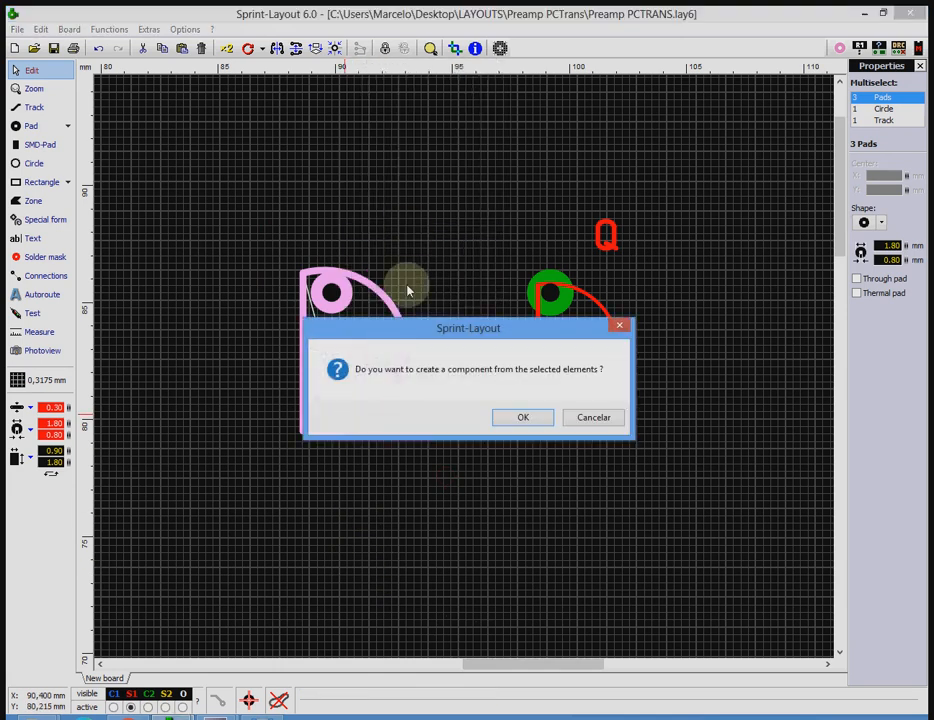
pyautogui.click(526, 419)
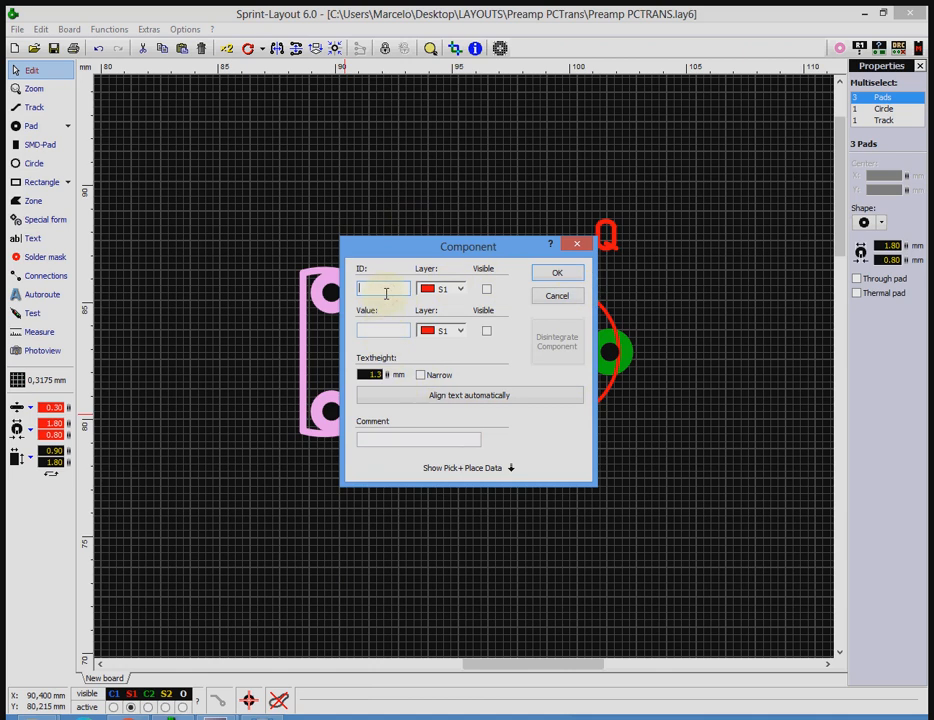
# Give the new component the visible ID Q with a text height of 1.5 mm.
pyautogui.write('Q')
pyautogui.click(374, 373)
pyautogui.press('BackSpace')
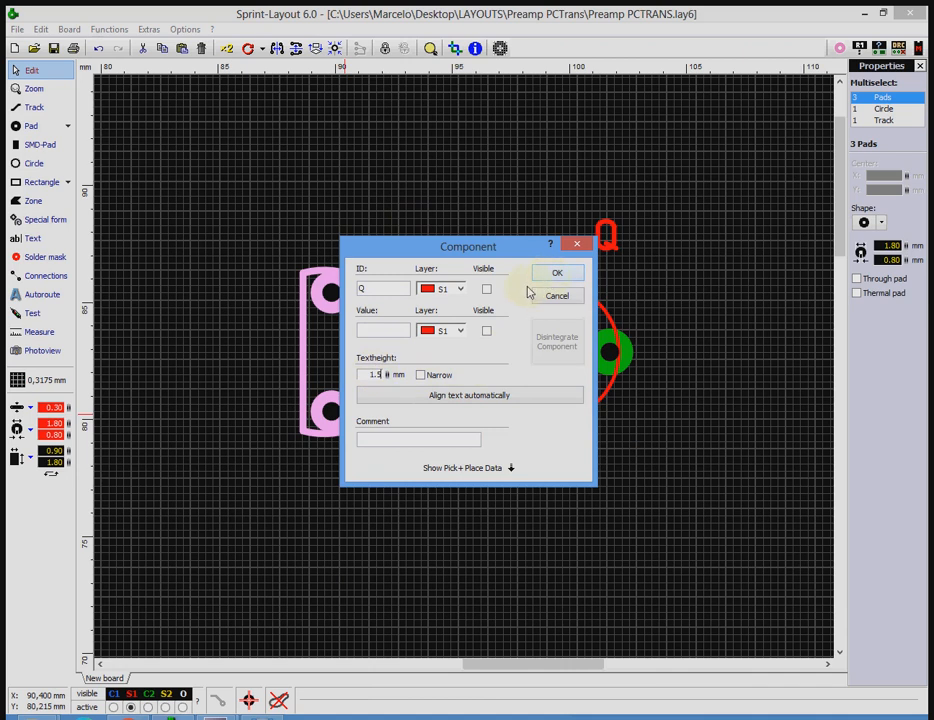
pyautogui.click(487, 290)
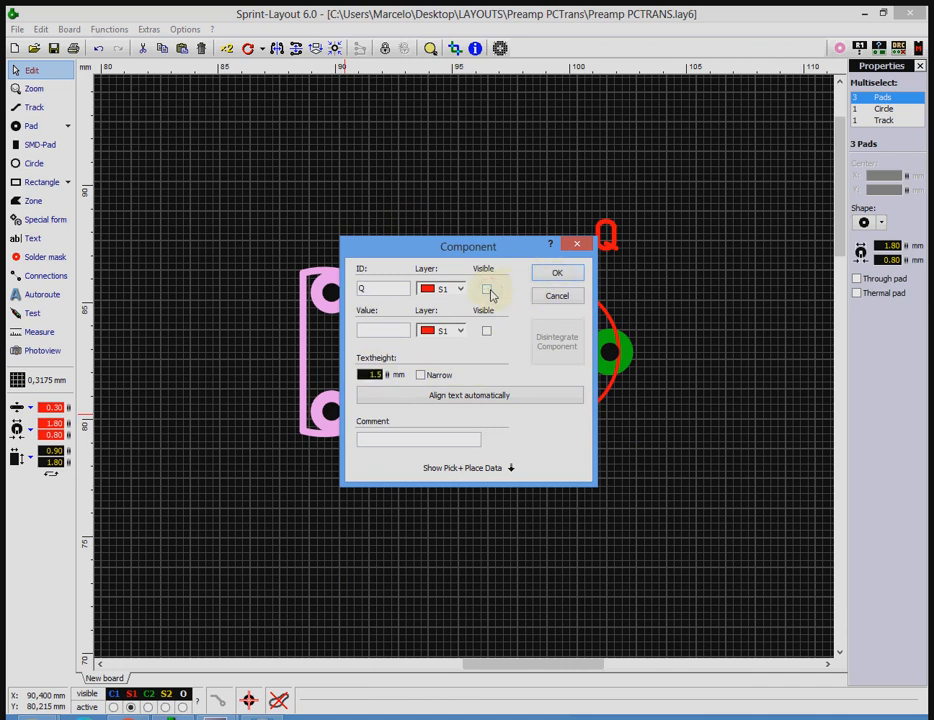
pyautogui.click(487, 290)
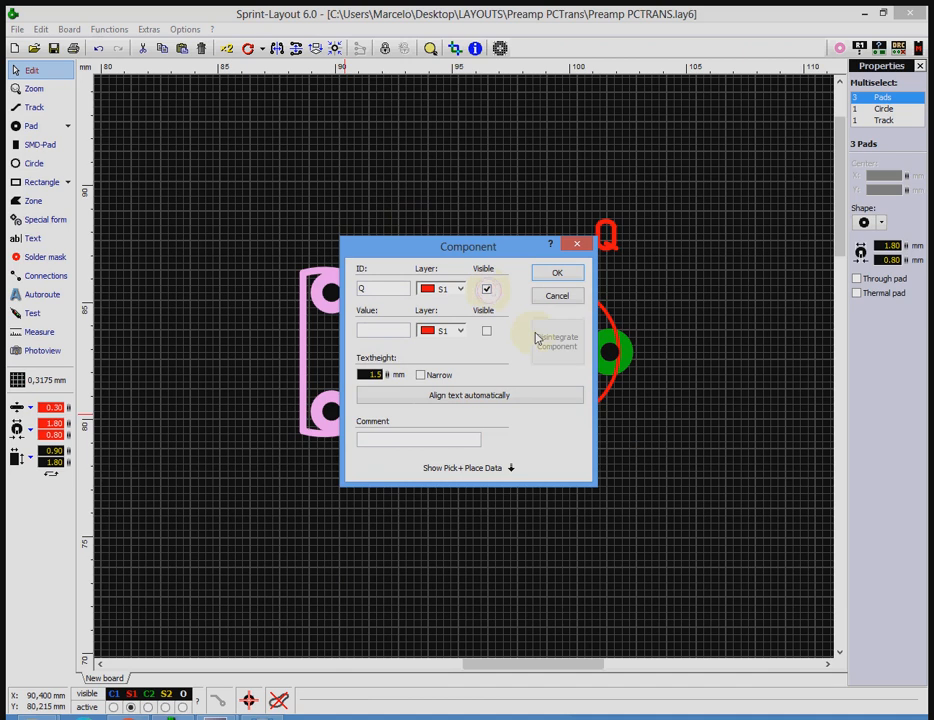
pyautogui.click(392, 335)
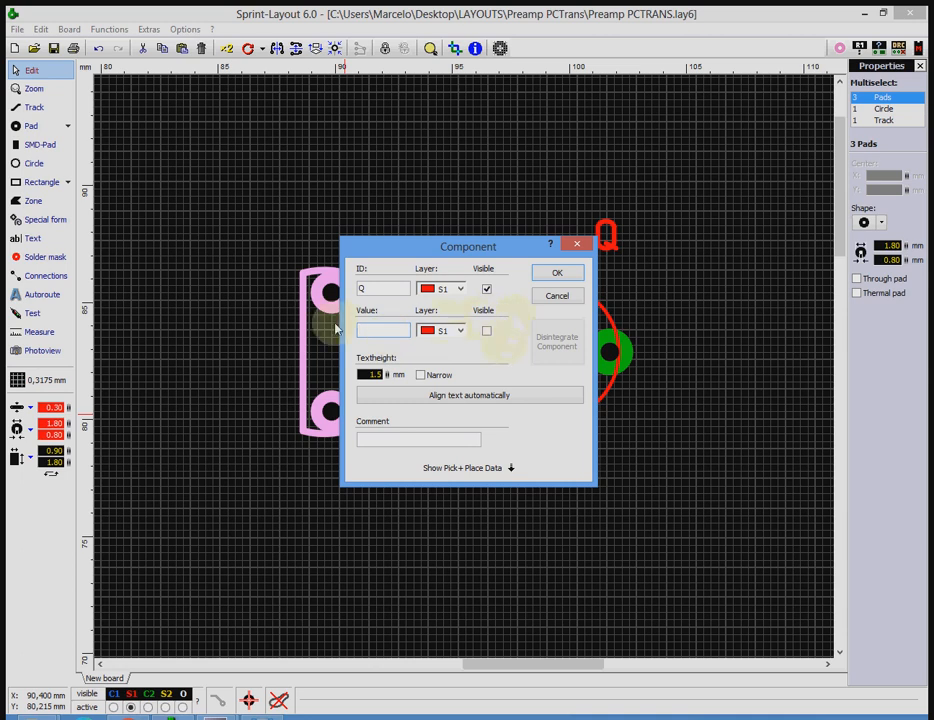
pyautogui.click(563, 277)
# Move the new transistor's Q label to just above the upper end of its silkscreen outline.
pyautogui.click(445, 502)
pyautogui.click(437, 290)
pyautogui.click(444, 440)
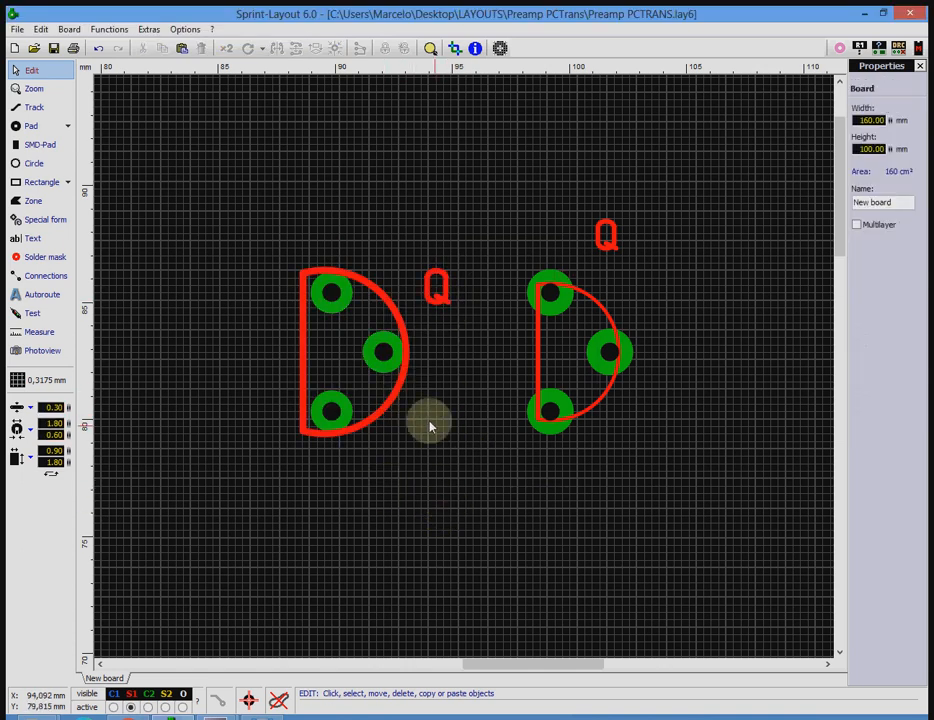
pyautogui.click(382, 350)
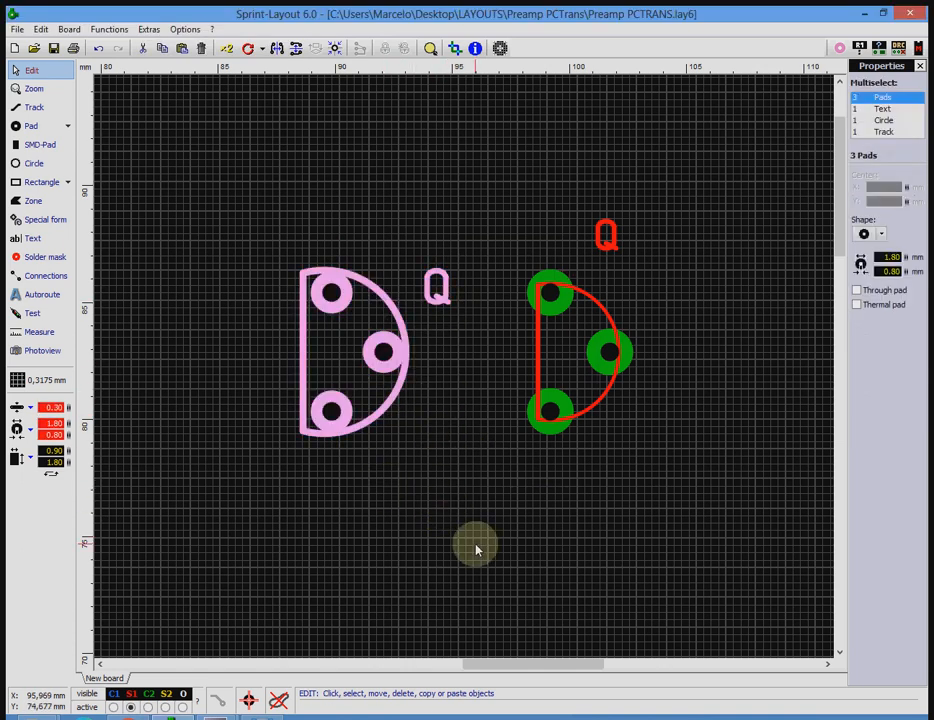
pyautogui.click(446, 498)
pyautogui.click(446, 298)
pyautogui.moveTo(446, 300); pyautogui.dragTo(329, 250)
pyautogui.click(475, 488)
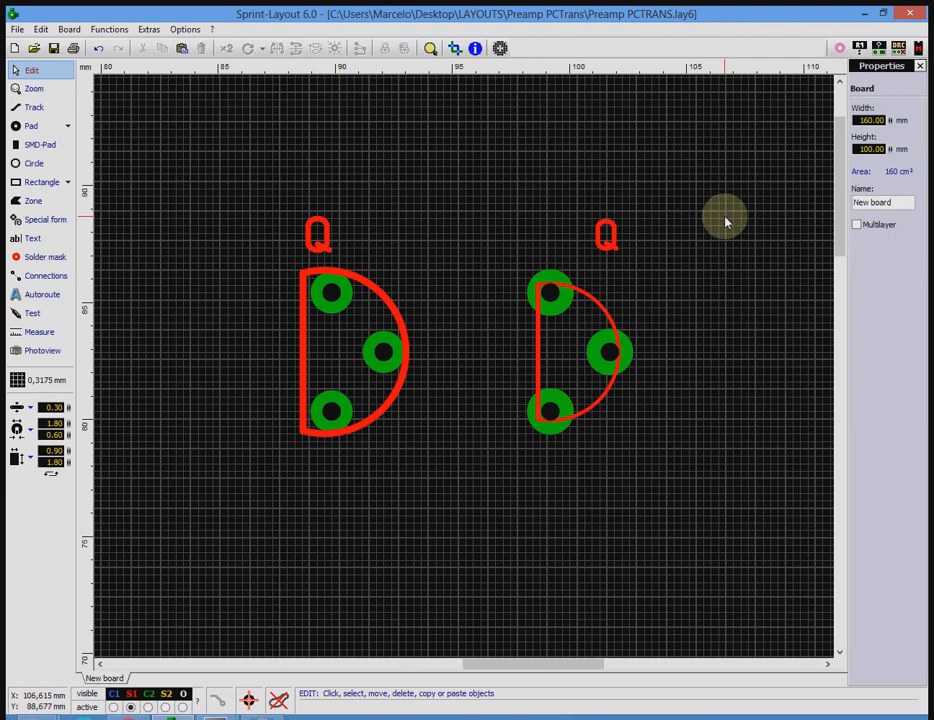
# Show the macro library and hide the properties panel.
pyautogui.scroll(-3, 425, 260)
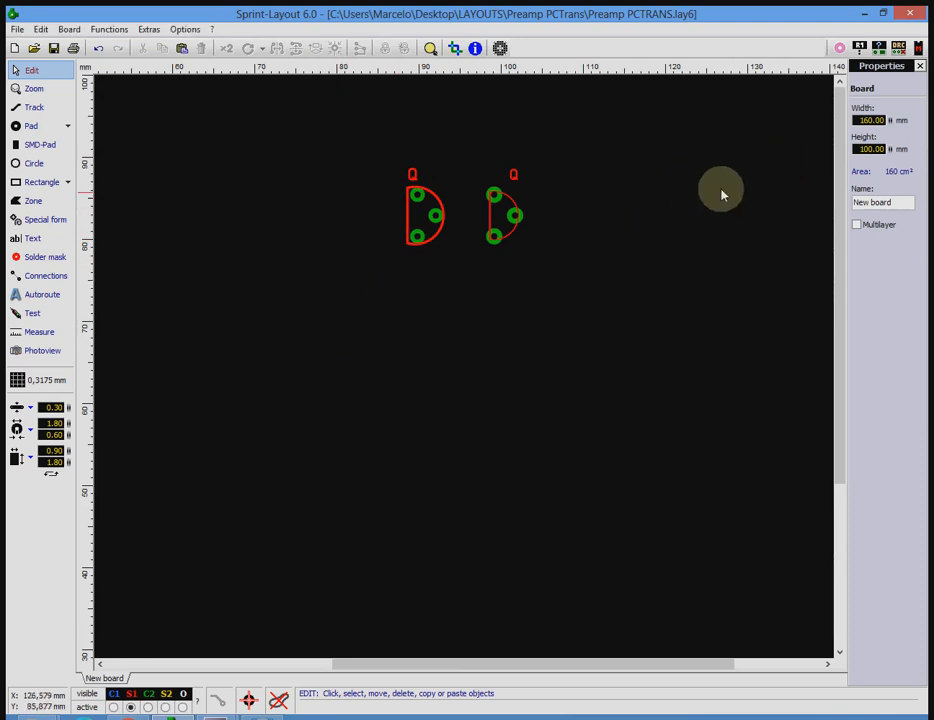
pyautogui.click(918, 47)
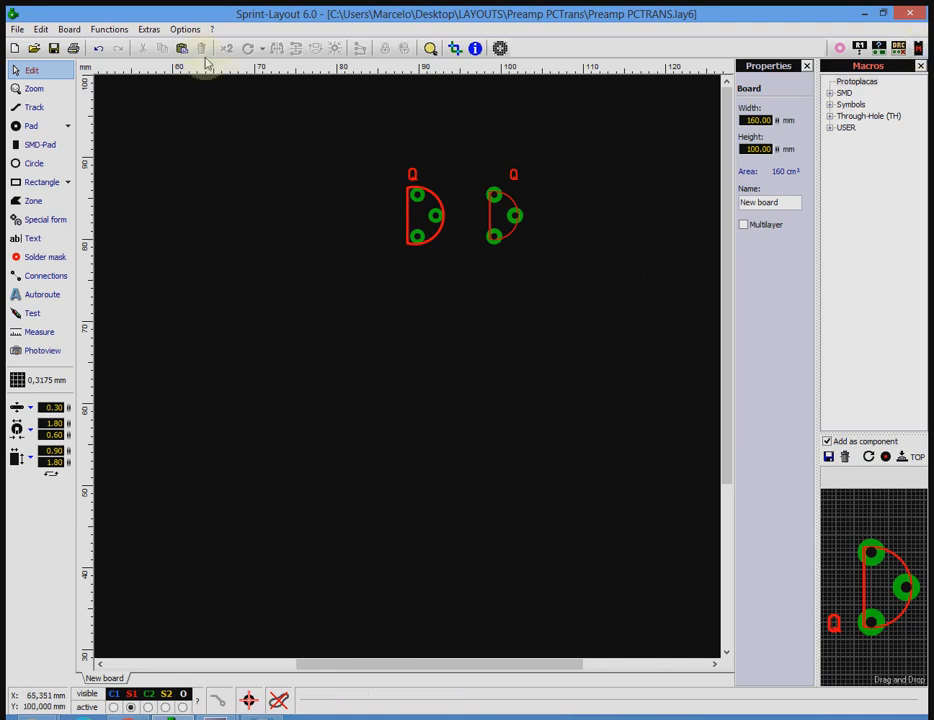
pyautogui.click(186, 29)
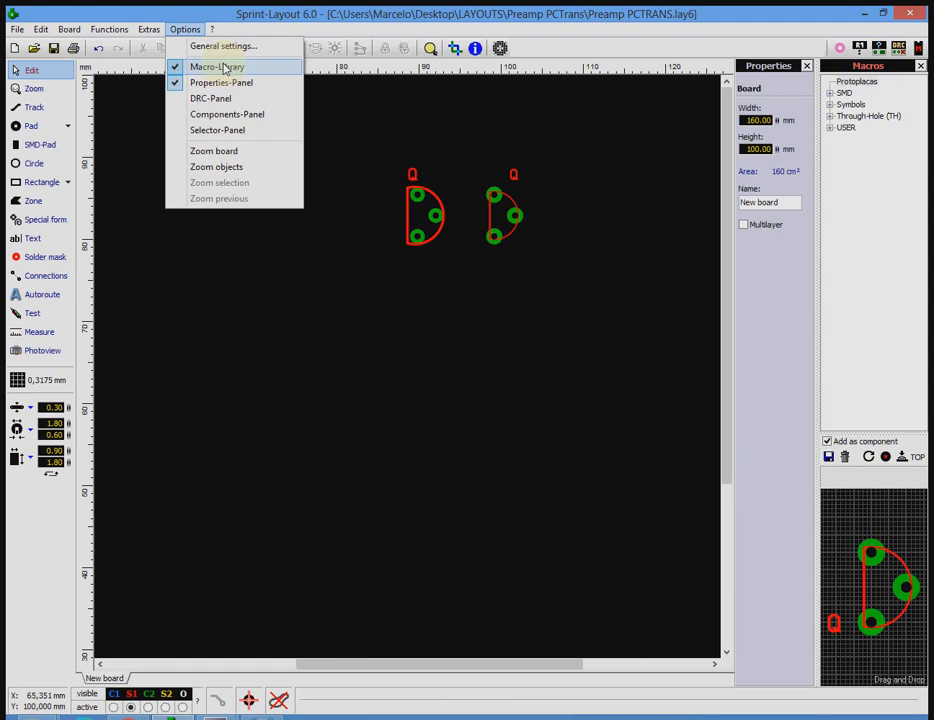
pyautogui.click(228, 83)
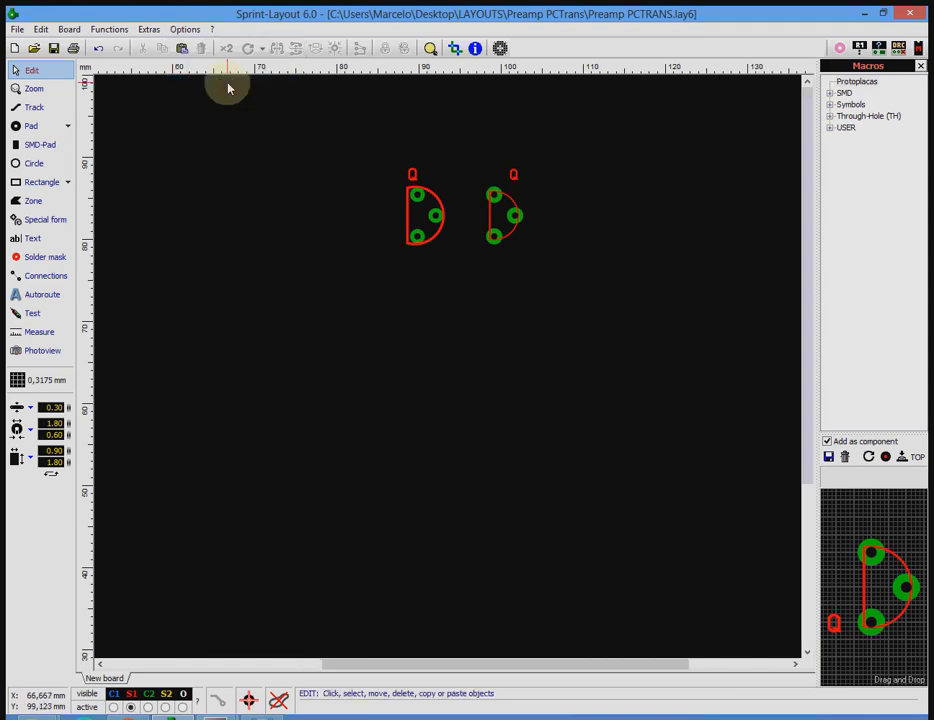
pyautogui.click(185, 29)
pyautogui.click(207, 84)
pyautogui.click(185, 29)
pyautogui.click(213, 83)
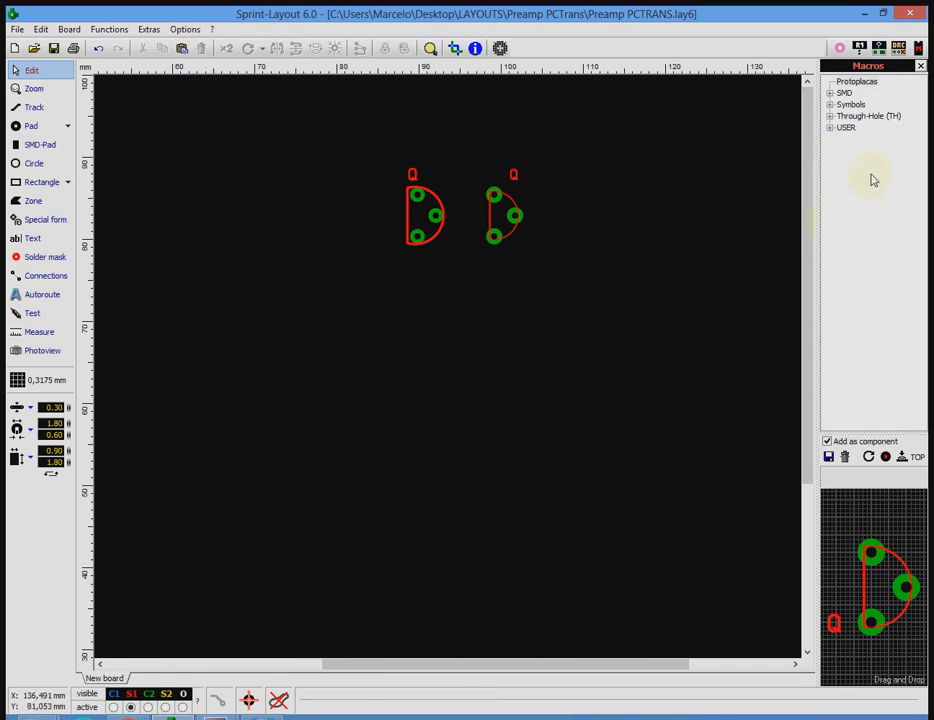
# Save the new transistor component as a macro named Transistor TO-90 in the Protoplacas library folder.
pyautogui.click(861, 85)
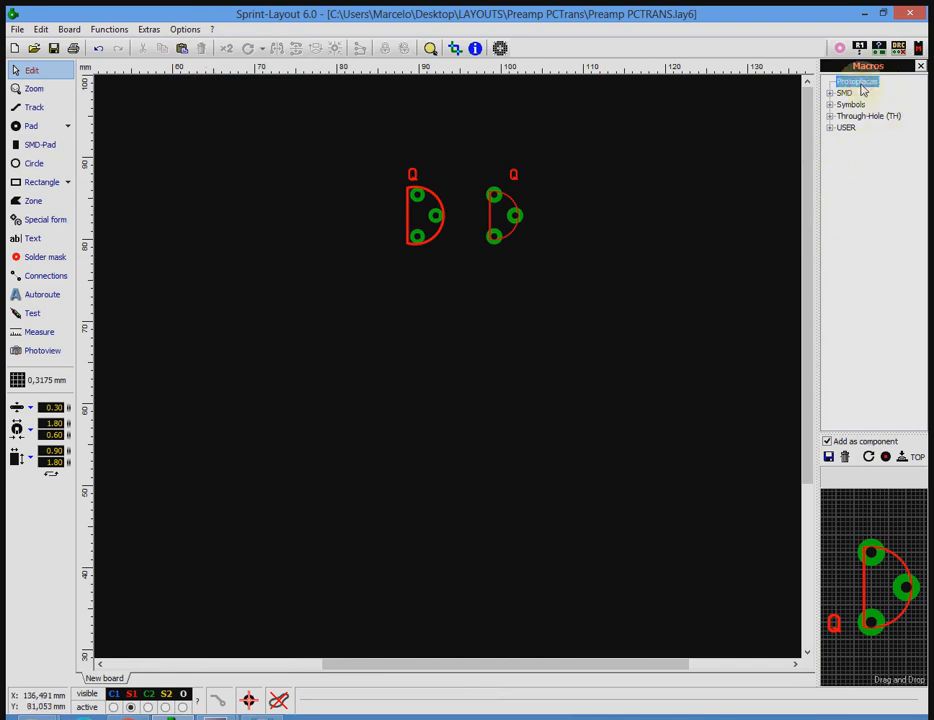
pyautogui.moveTo(380, 138); pyautogui.dragTo(446, 300)
pyautogui.click(867, 85)
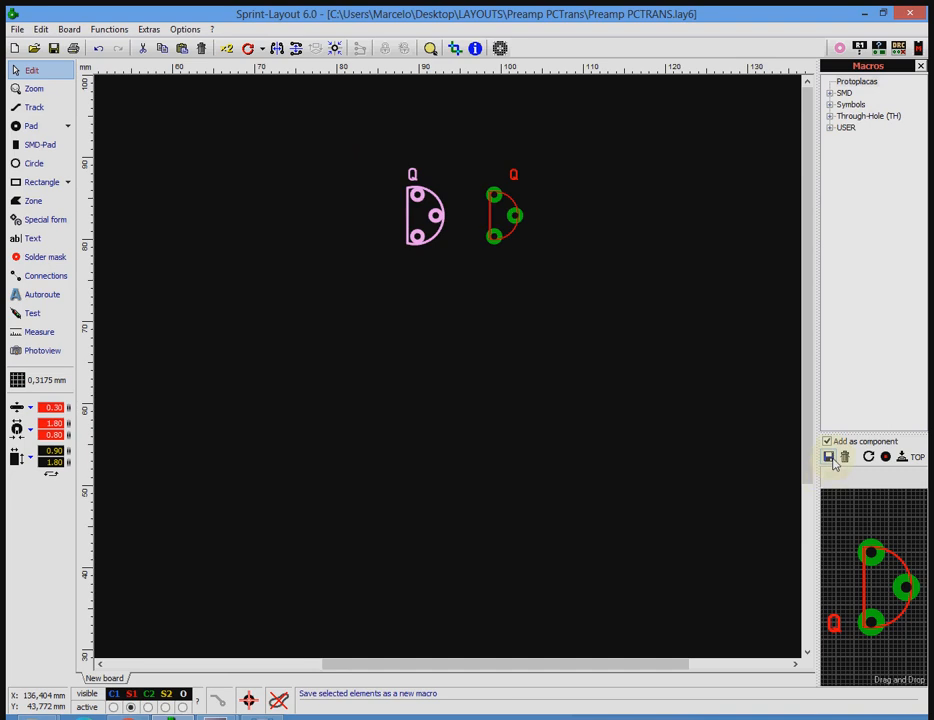
pyautogui.click(830, 458)
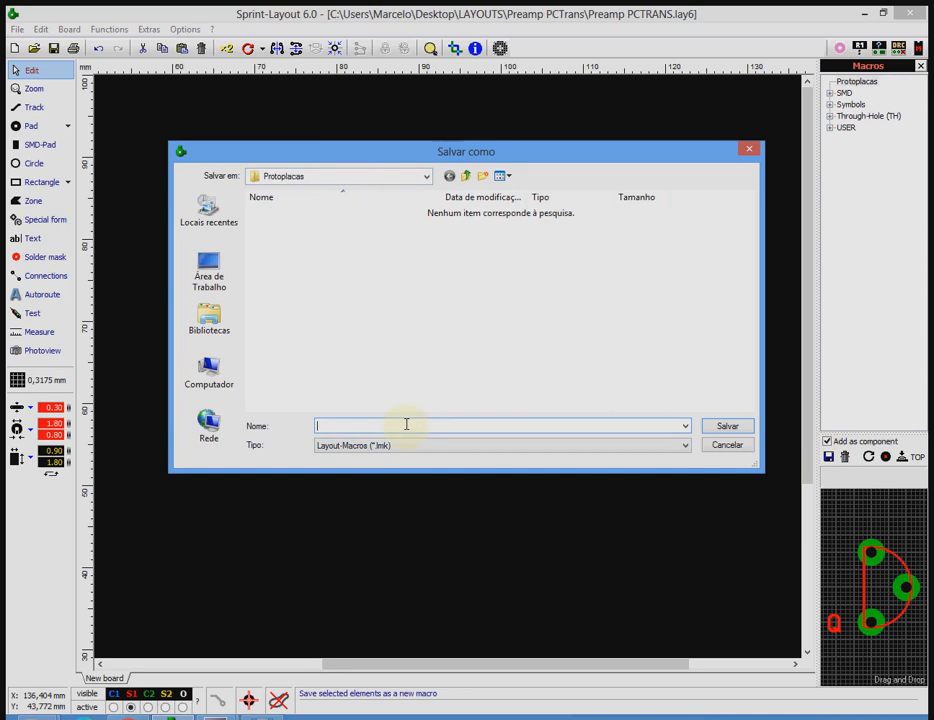
pyautogui.write('Transistor')
pyautogui.write('TO-90')
pyautogui.press('Return')
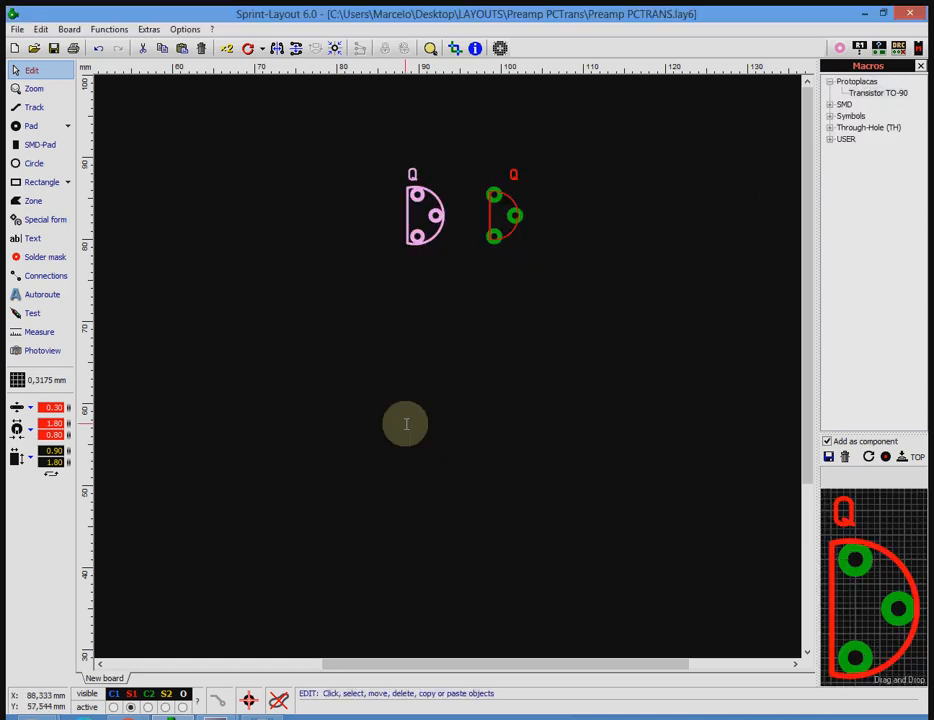
# Delete both transistors from the board.
pyautogui.click(405, 430)
pyautogui.moveTo(438, 236); pyautogui.dragTo(438, 236)
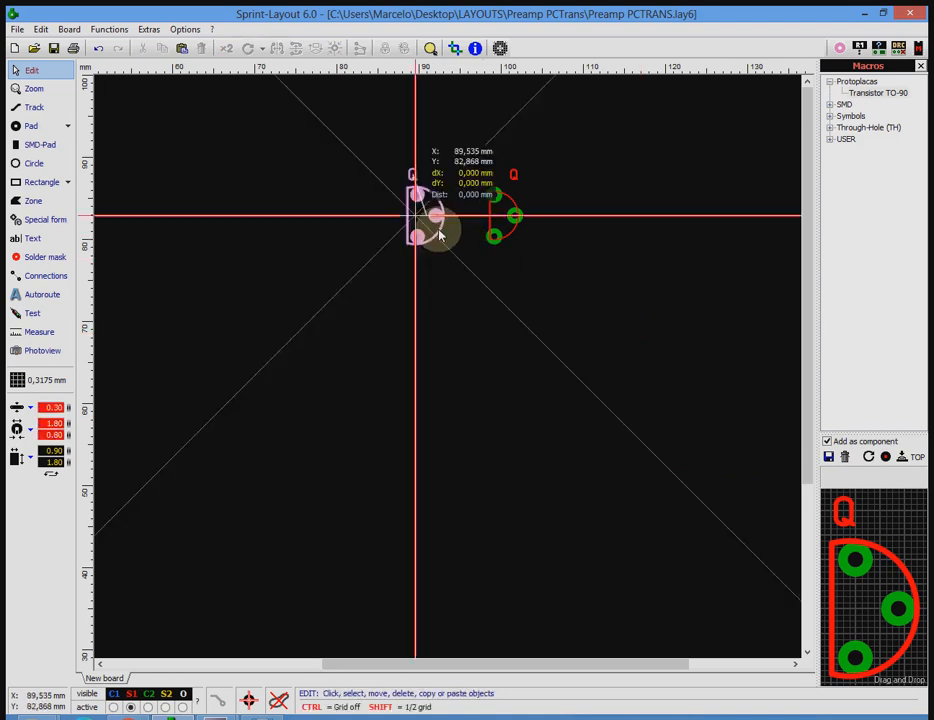
pyautogui.press('Delete')
pyautogui.click(496, 236)
pyautogui.press('Delete')
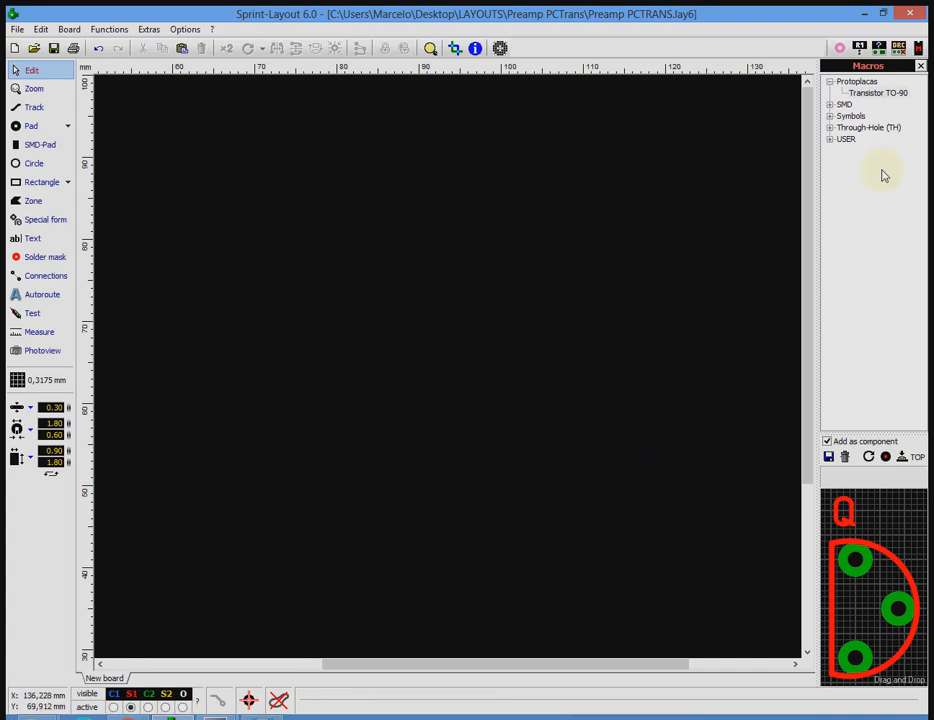
# Place the Transistor TO-90 macro on the empty board with the ID Q1.
pyautogui.click(886, 94)
pyautogui.moveTo(886, 94); pyautogui.dragTo(532, 190)
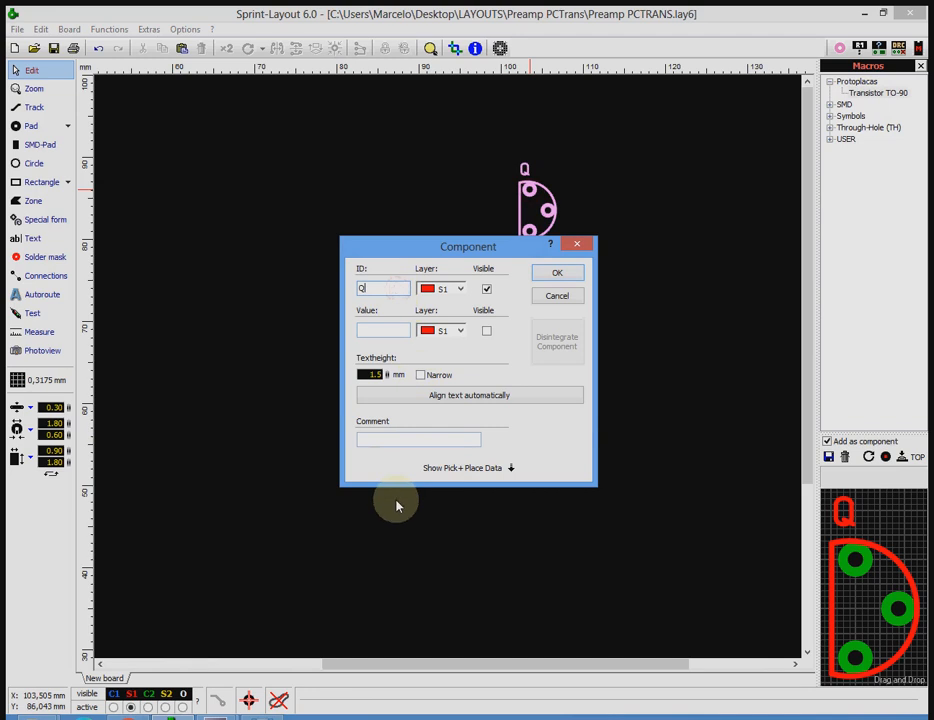
pyautogui.write('1')
pyautogui.press('Return')
pyautogui.click(440, 342)
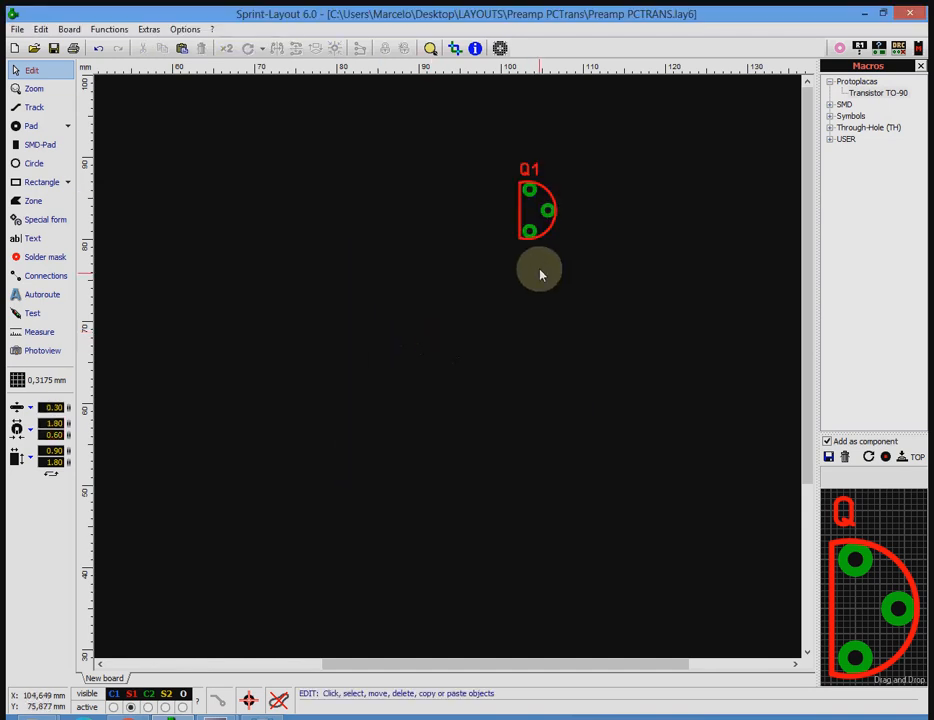
# Give Q1 the visible value BC549 and move the value text below the transistor outline.
pyautogui.doubleClick(550, 220)
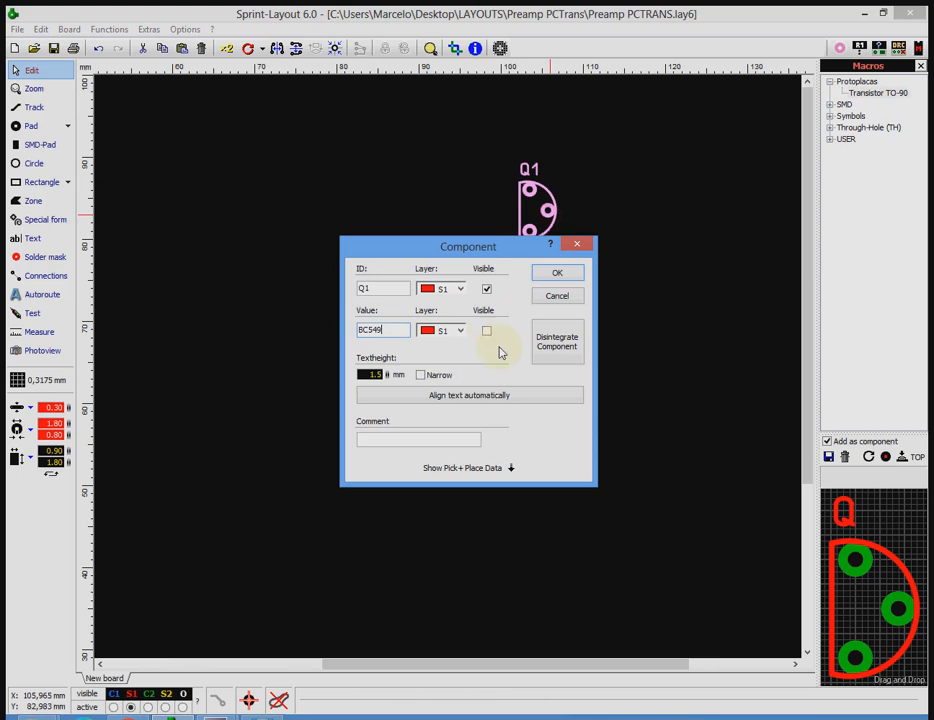
pyautogui.click(487, 331)
pyautogui.click(565, 277)
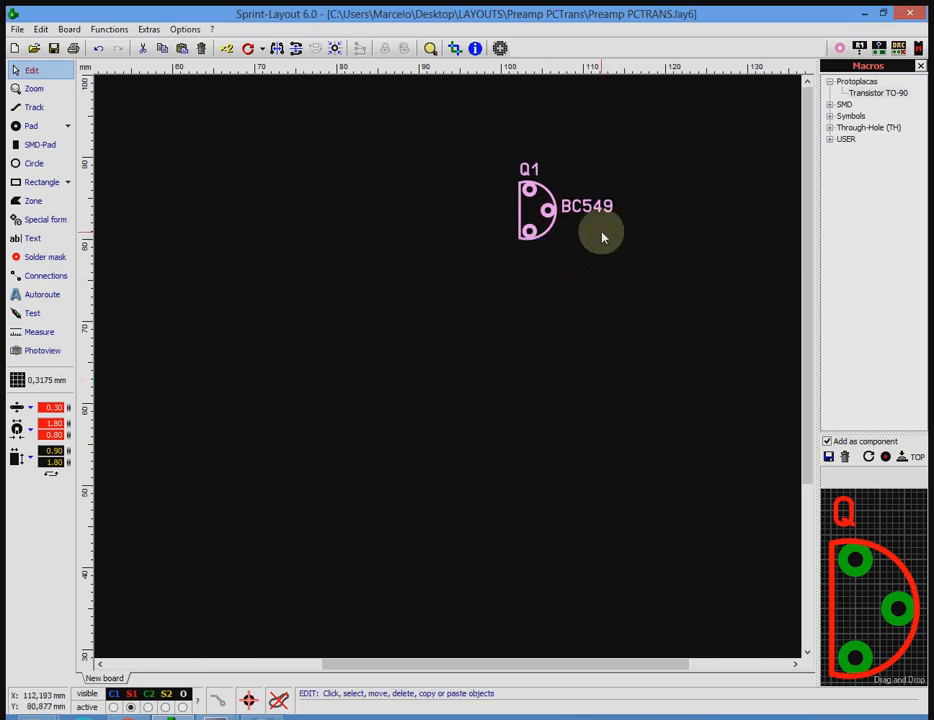
pyautogui.moveTo(597, 202)
pyautogui.mouseDown()
pyautogui.moveTo(585, 256)
pyautogui.moveTo(598, 235)
pyautogui.moveTo(548, 258)
pyautogui.mouseUp()
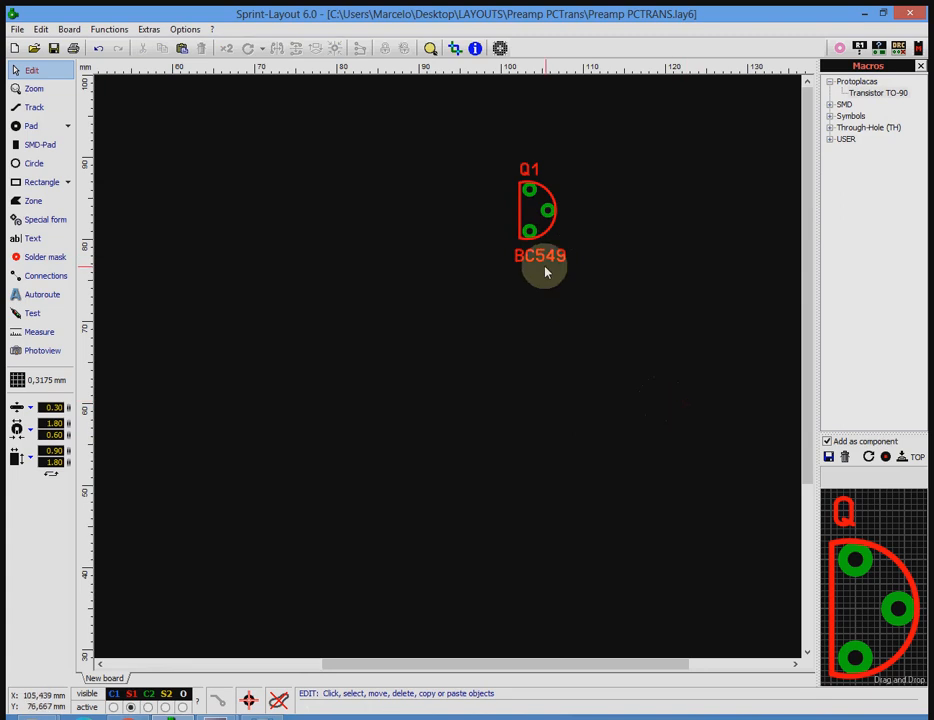
# Delete transistor Q1 together with its labels from the board.
pyautogui.click(530, 233)
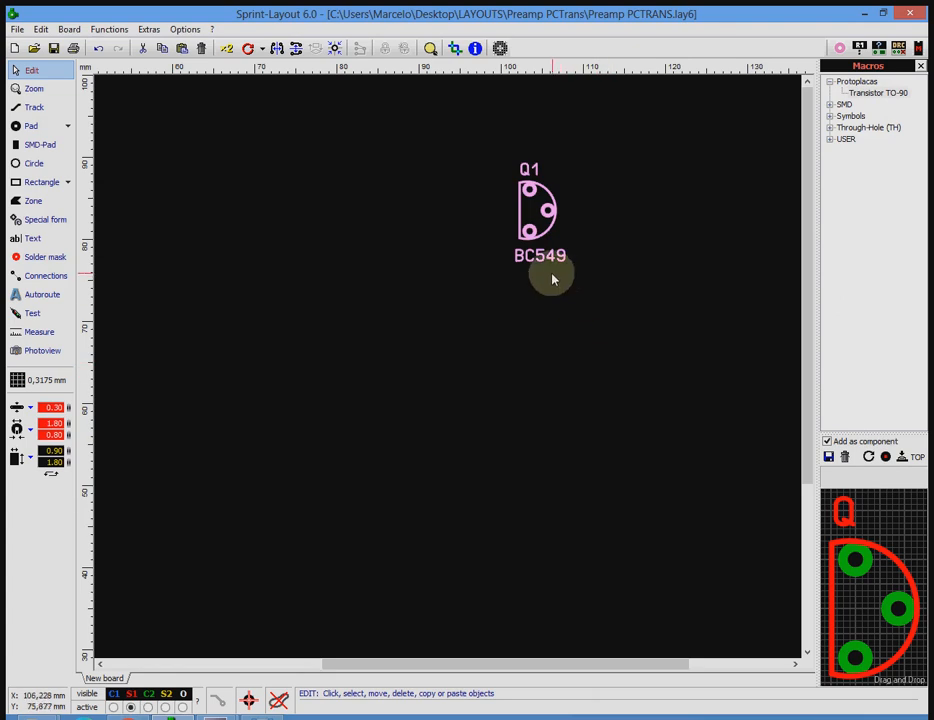
pyautogui.click(564, 302)
pyautogui.click(531, 236)
pyautogui.press('Delete')
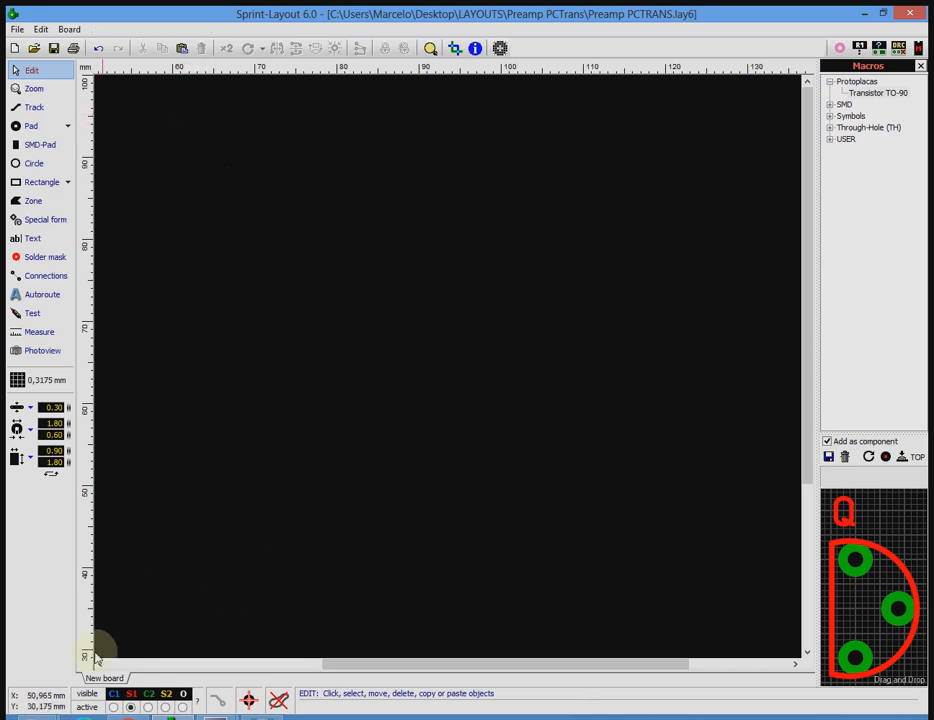
# Switch to File Explorer and locate the Legendas and Trilhas images in the Preamp PCTrans folder.
pyautogui.moveTo(42, 717)
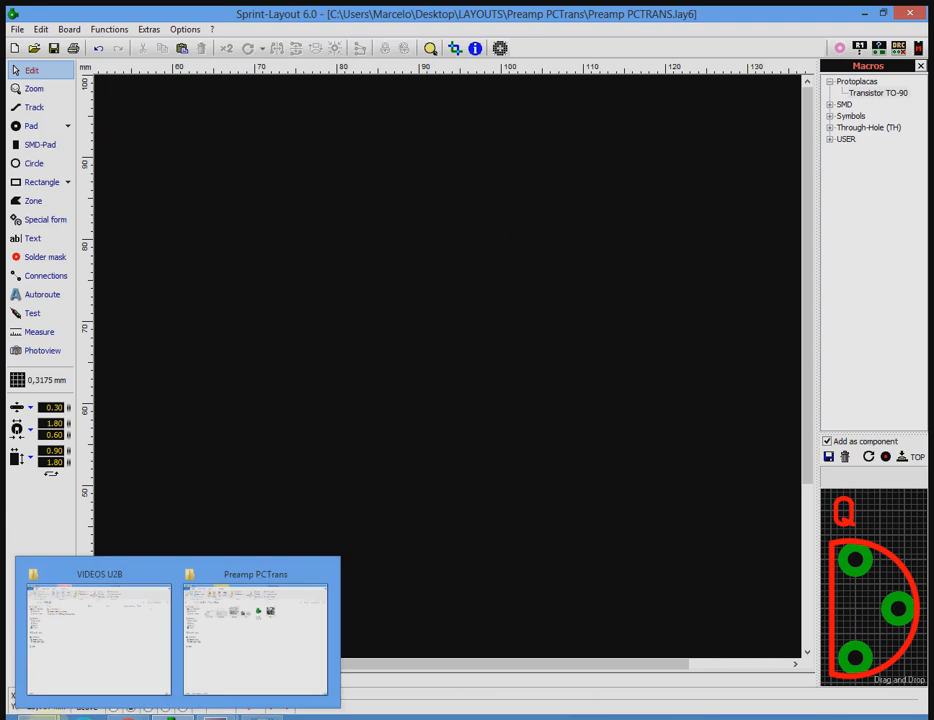
pyautogui.moveTo(233, 671)
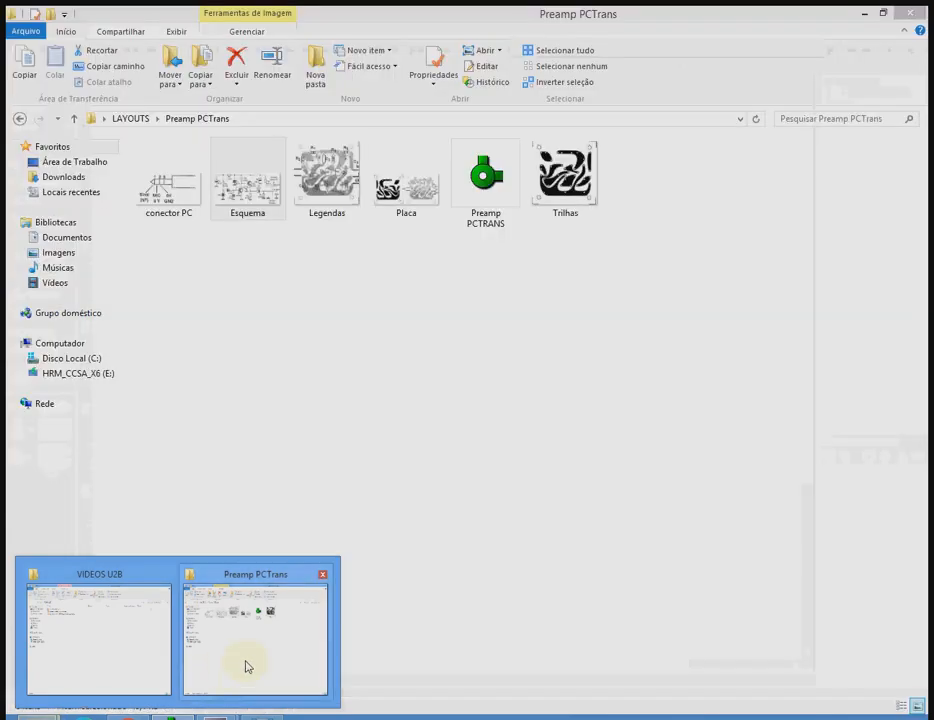
pyautogui.click(248, 667)
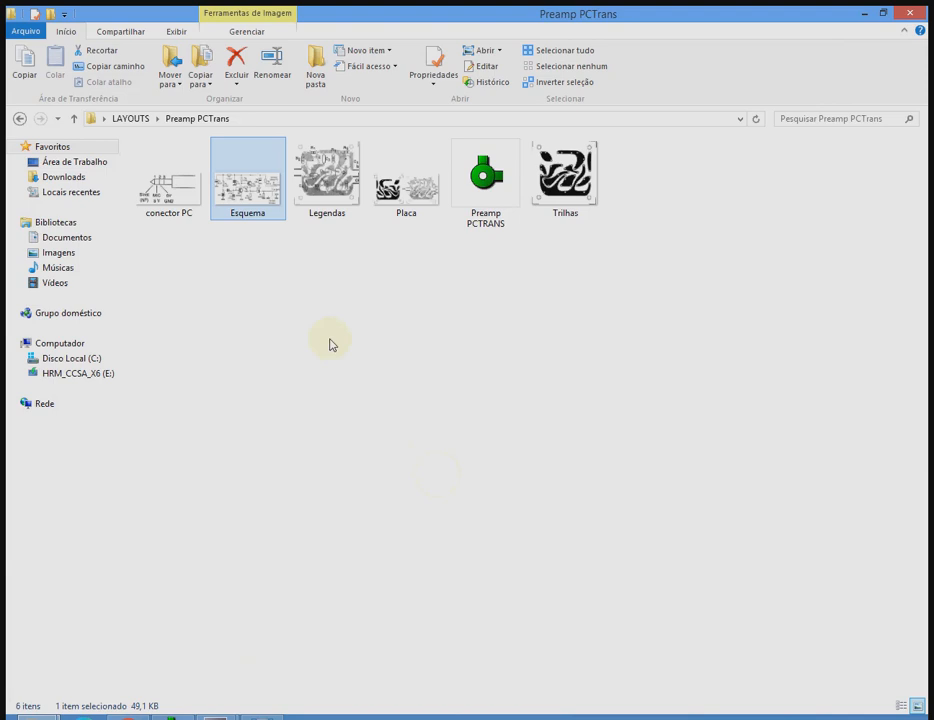
pyautogui.click(343, 195)
pyautogui.click(565, 185)
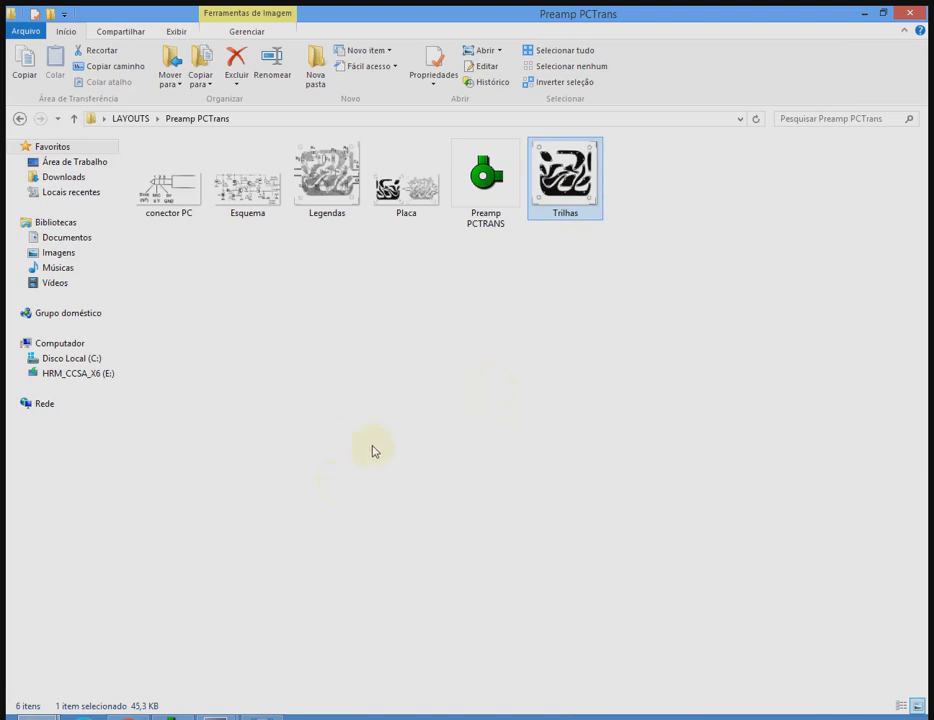
# Return to Sprint-Layout and set up a new empty board without outline, 90 mm wide and 50 mm high.
pyautogui.click(181, 716)
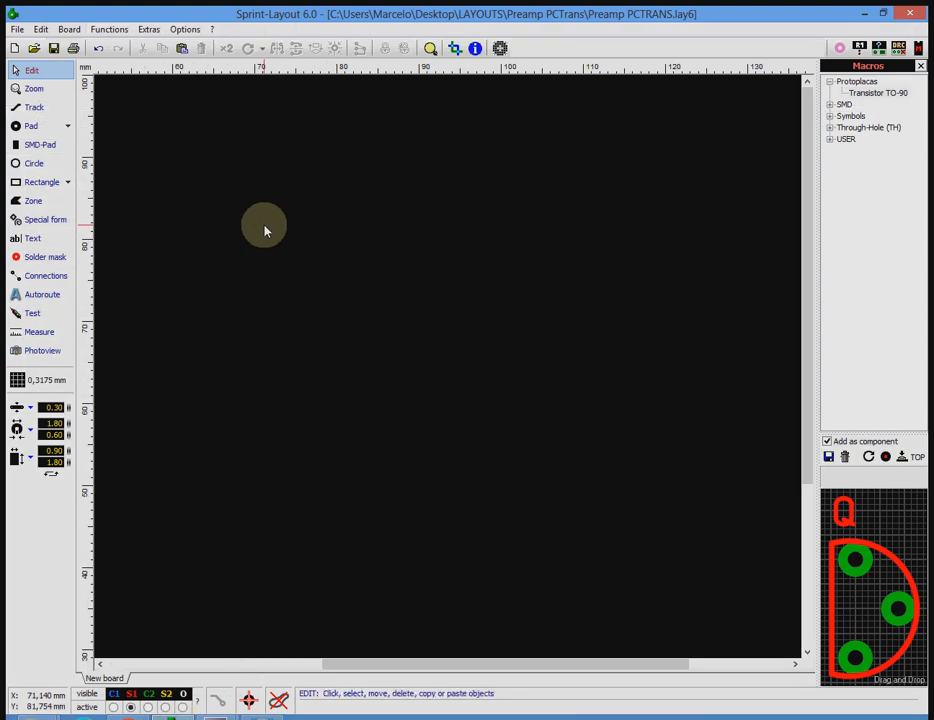
pyautogui.click(17, 30)
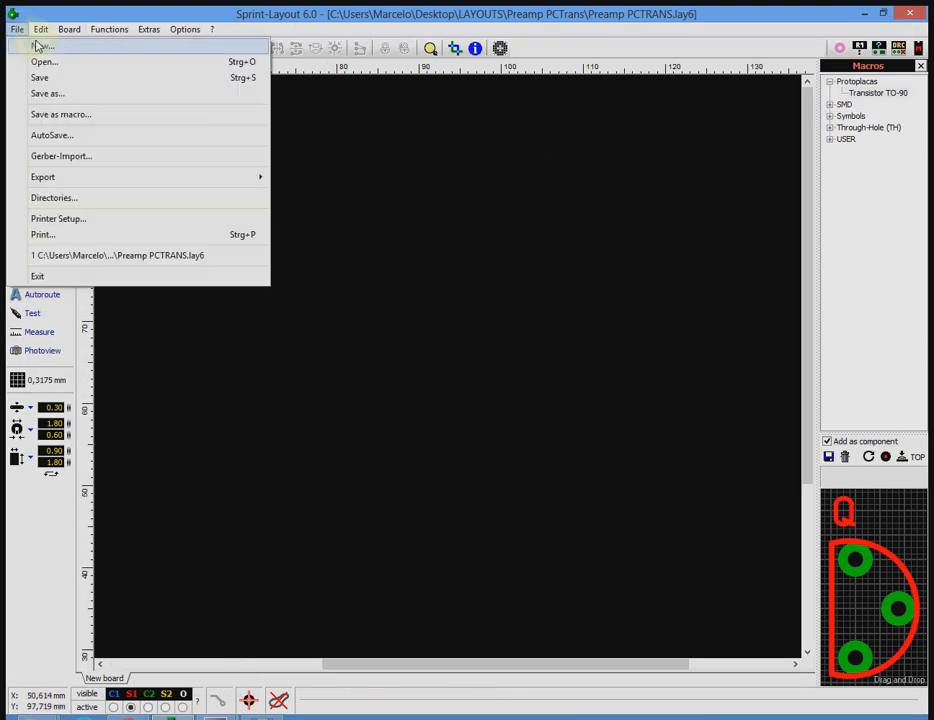
pyautogui.click(40, 46)
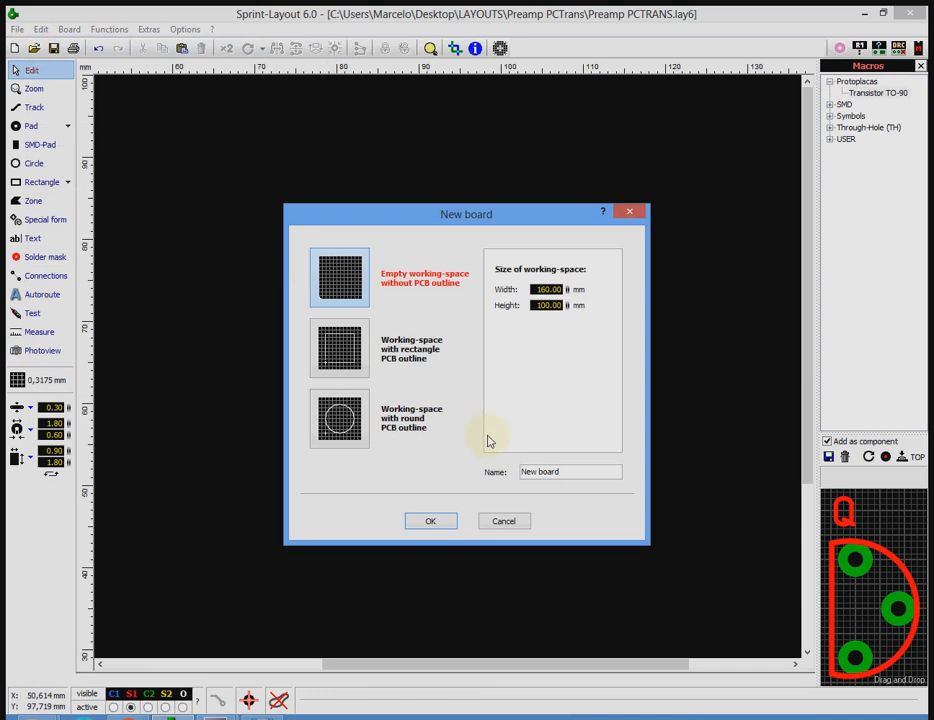
pyautogui.doubleClick(546, 290)
pyautogui.write('90')
pyautogui.doubleClick(549, 303)
pyautogui.write('5')
# Name the new board PreAmp PCtrans and create it.
pyautogui.doubleClick(565, 472)
pyautogui.moveTo(584, 469); pyautogui.dragTo(448, 474)
pyautogui.write('pRE')
pyautogui.press('BackSpace')
pyautogui.press('BackSpace')
pyautogui.press('BackSpace')
pyautogui.write('PreAmp PCtrn')
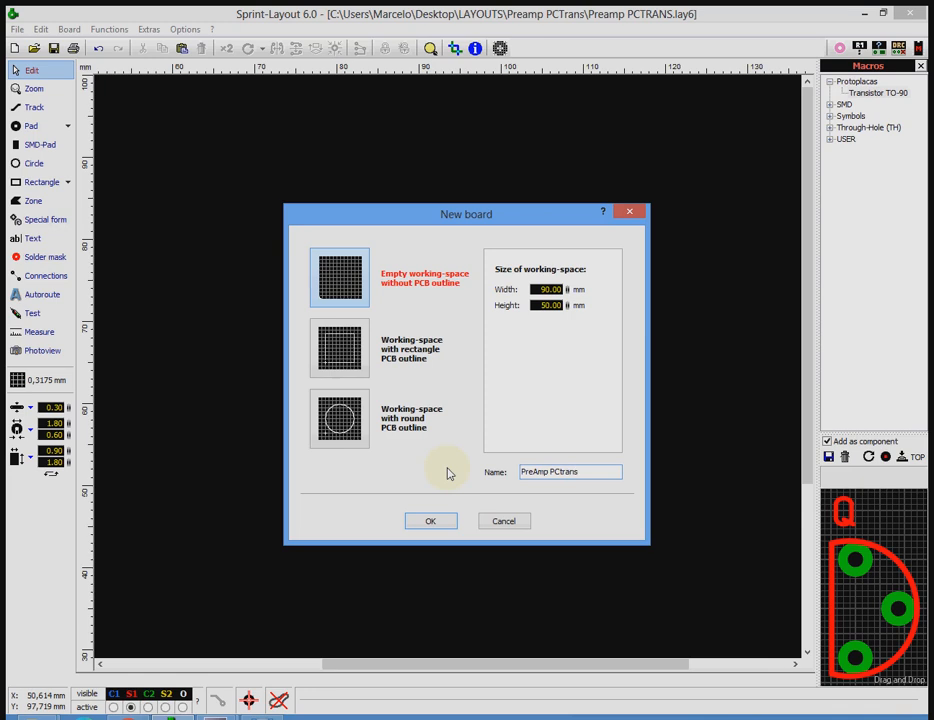
pyautogui.click(448, 521)
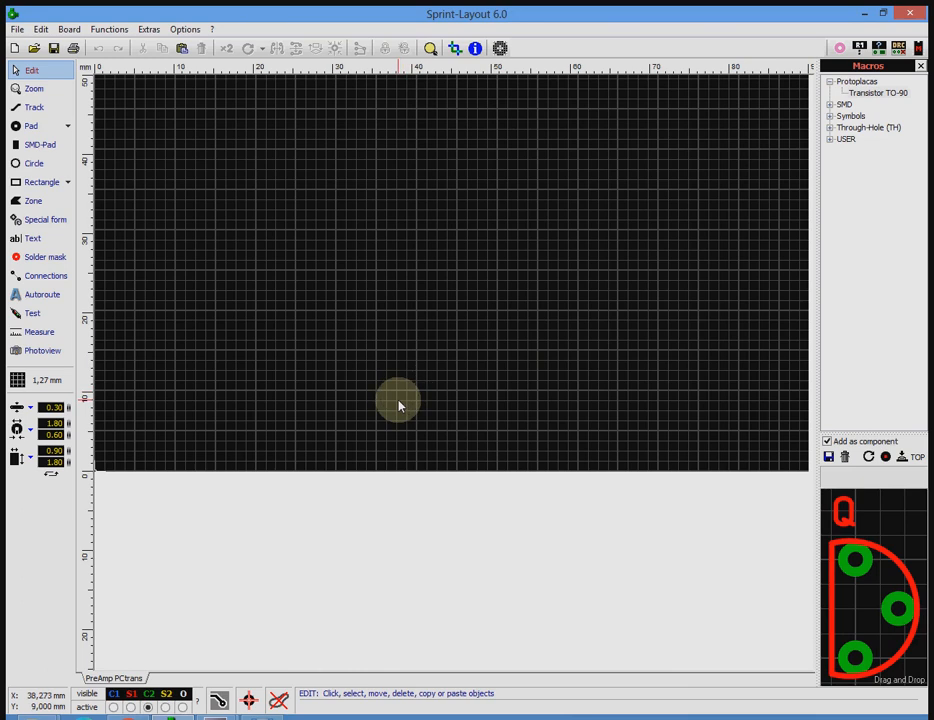
# Load the Trilhas image from the Preamp PCTrans folder as the scanned copy for board side 2 (Bottom).
pyautogui.scroll(-2, 404, 390)
pyautogui.scroll(2, 236, 224)
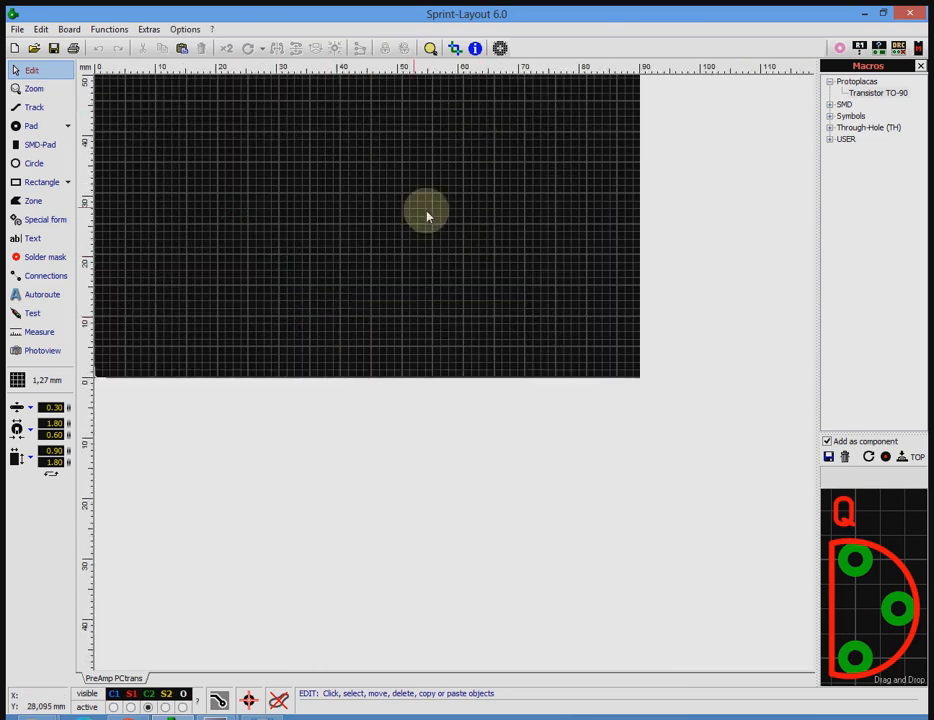
pyautogui.click(502, 55)
pyautogui.moveTo(482, 230); pyautogui.dragTo(418, 208)
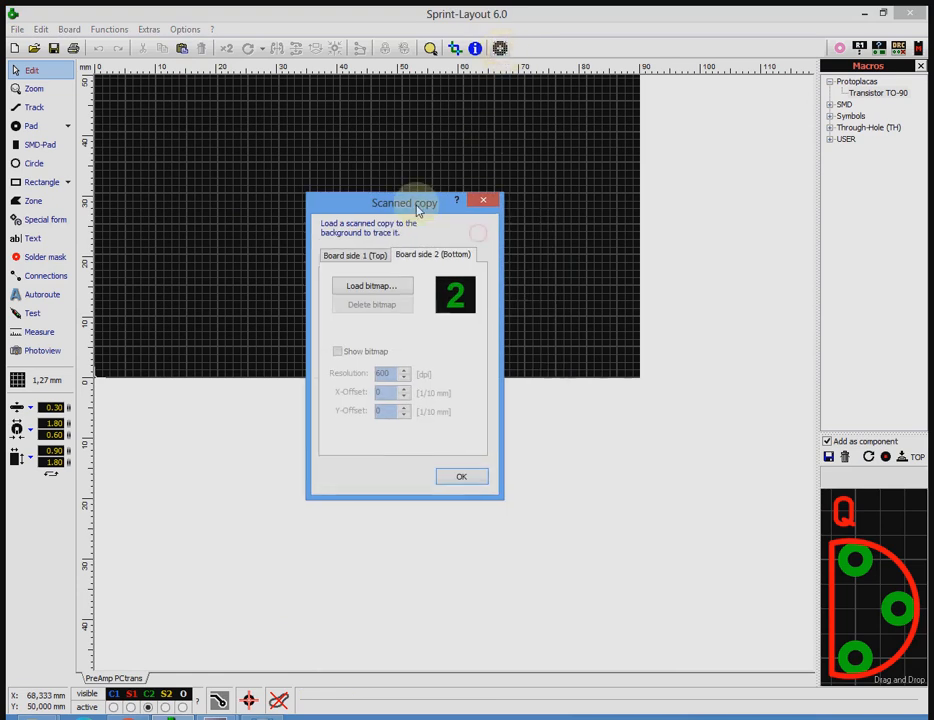
pyautogui.click(374, 287)
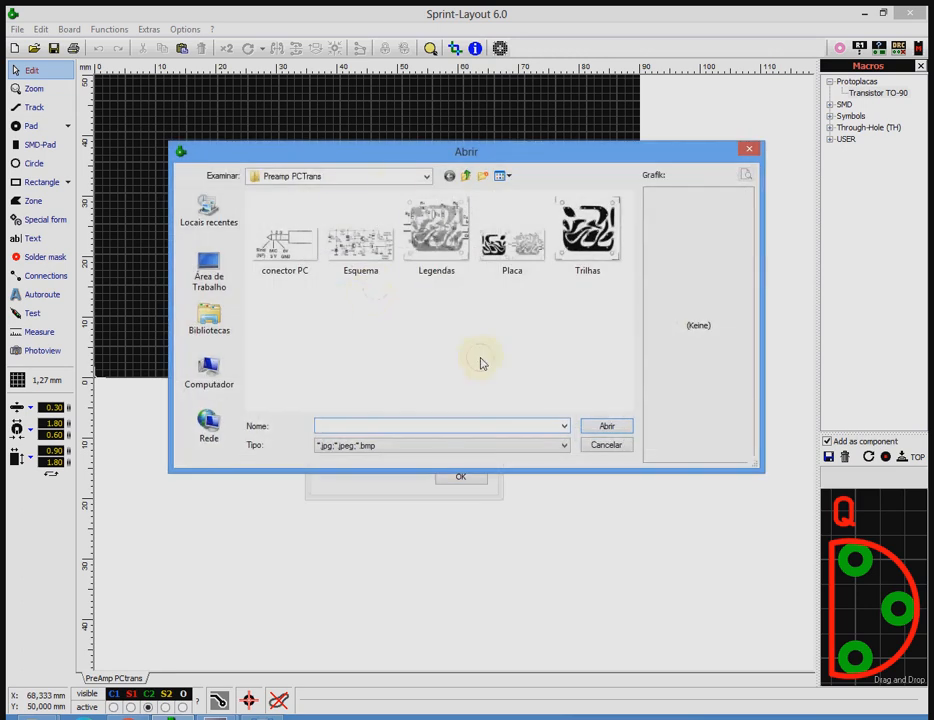
pyautogui.click(426, 177)
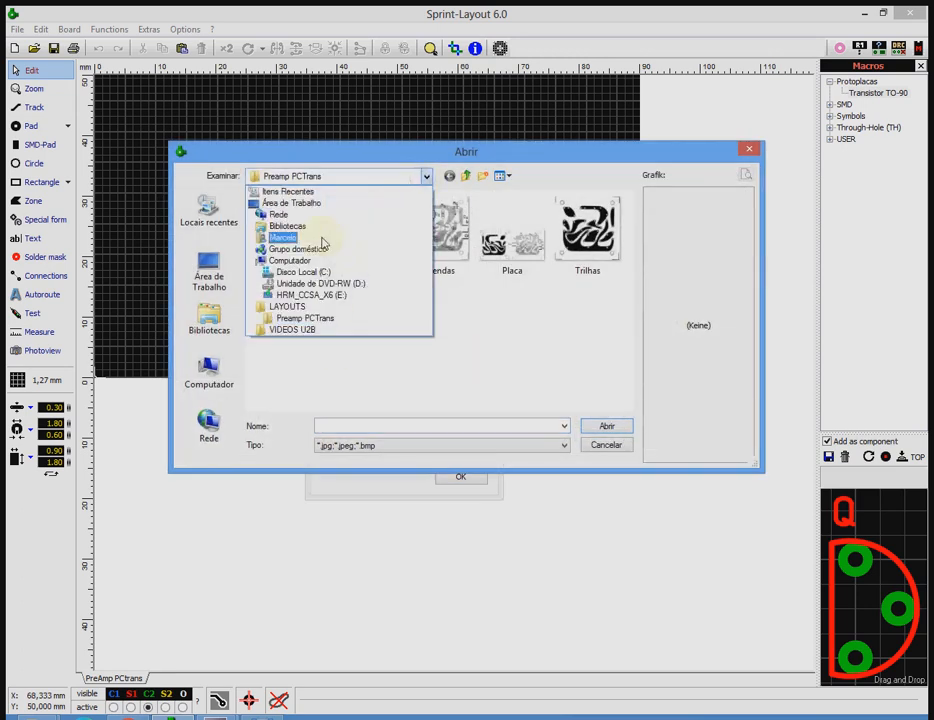
pyautogui.click(320, 318)
pyautogui.click(585, 252)
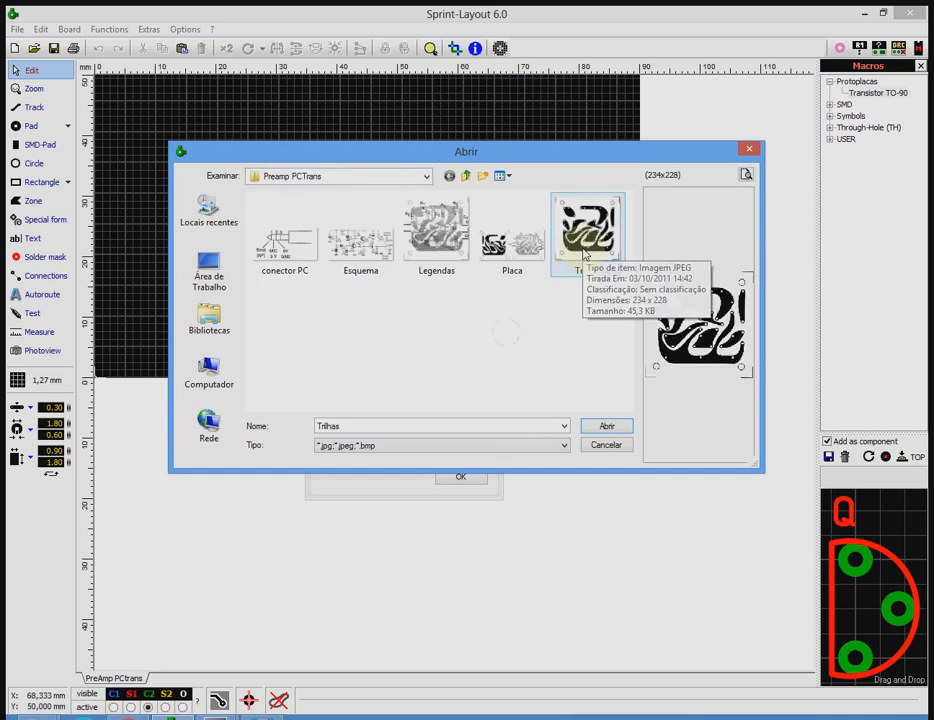
pyautogui.click(597, 430)
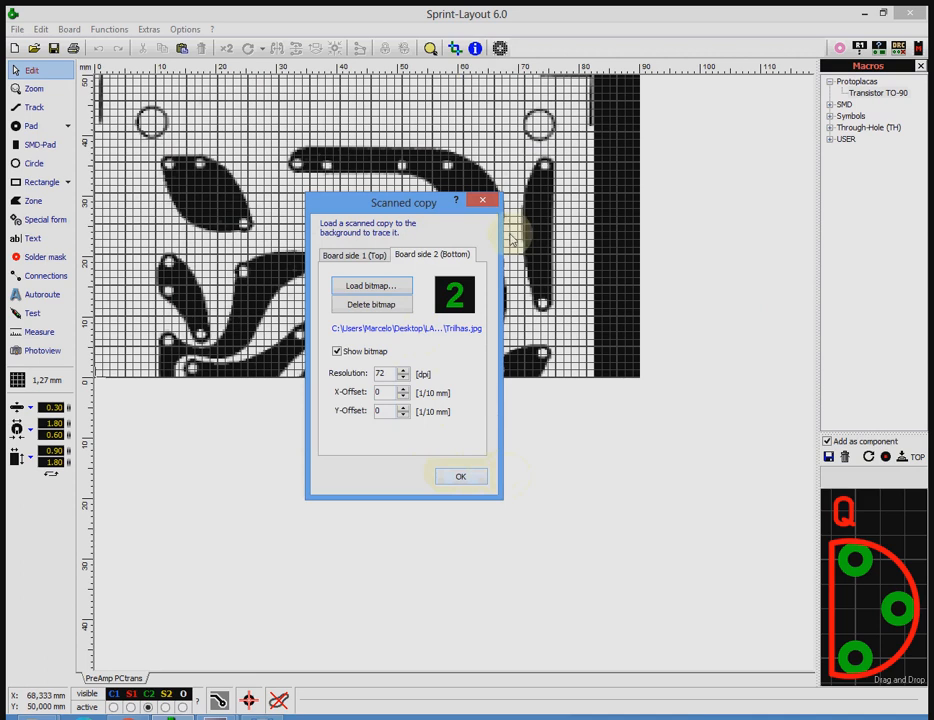
# Set the resolution of the bottom-side Trilhas bitmap to 123 dpi.
pyautogui.click(403, 369)
pyautogui.click(403, 369)
pyautogui.click(403, 369)
pyautogui.click(403, 369)
pyautogui.click(403, 369)
pyautogui.click(403, 369)
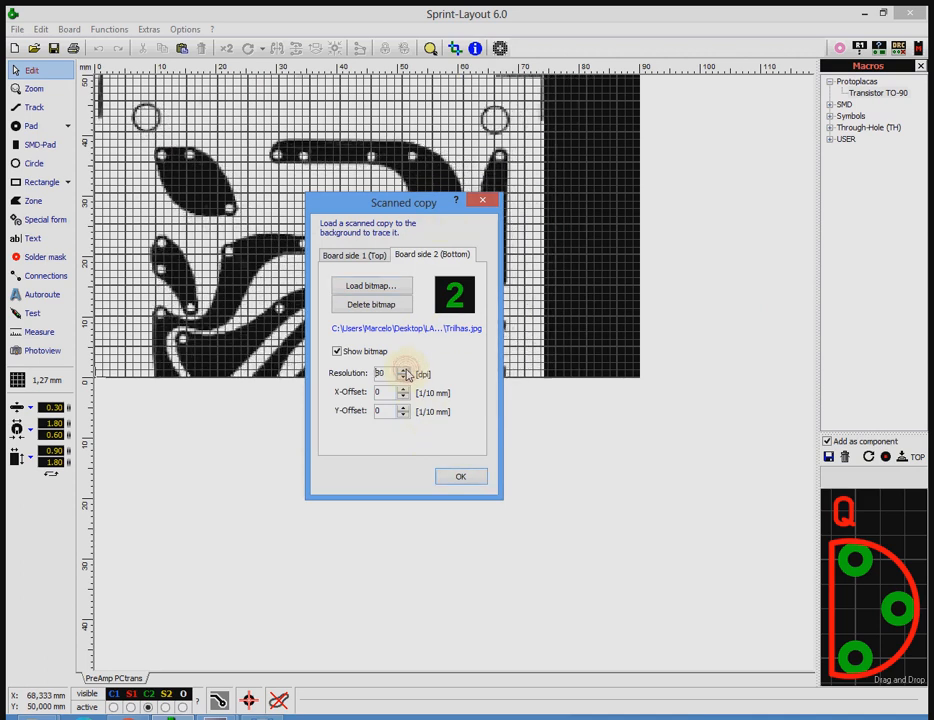
pyautogui.click(403, 369)
pyautogui.click(403, 369)
pyautogui.click(403, 369)
pyautogui.click(404, 370)
pyautogui.click(404, 370)
pyautogui.click(404, 370)
pyautogui.click(404, 370)
pyautogui.click(404, 370)
pyautogui.click(404, 370)
pyautogui.click(404, 370)
pyautogui.click(404, 370)
pyautogui.click(404, 370)
pyautogui.click(404, 370)
pyautogui.click(404, 370)
pyautogui.click(404, 370)
pyautogui.click(404, 370)
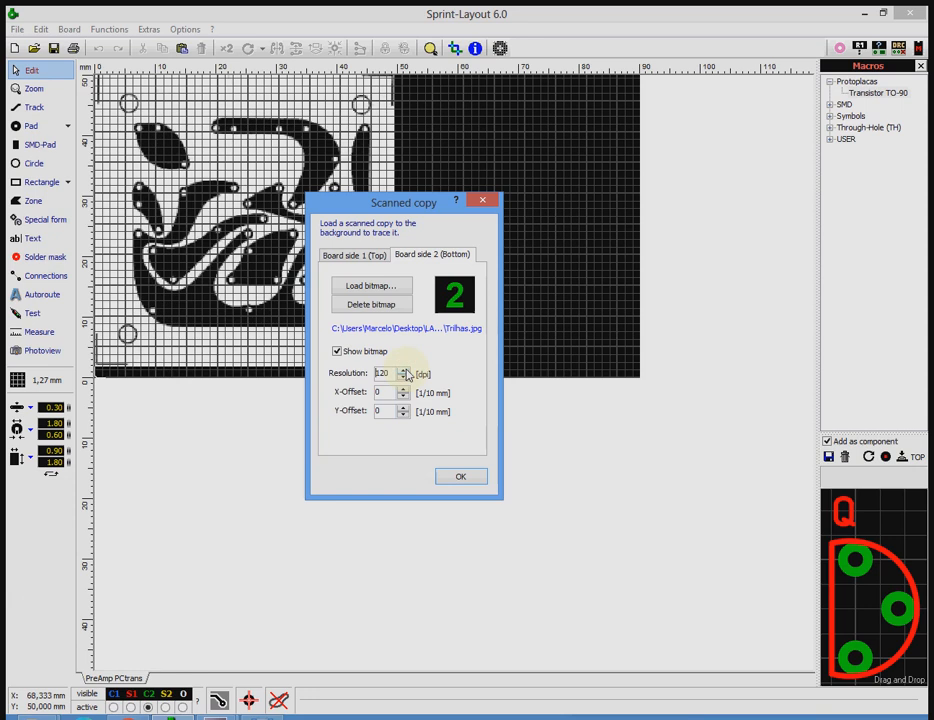
pyautogui.click(404, 370)
pyautogui.click(404, 370)
pyautogui.click(404, 370)
pyautogui.click(404, 370)
pyautogui.click(404, 370)
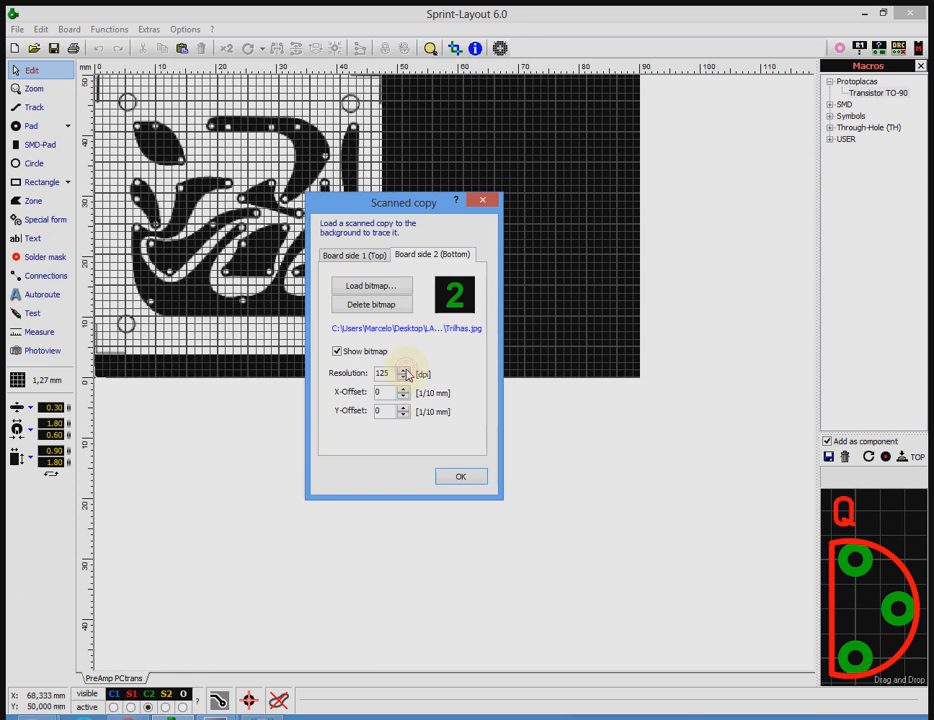
pyautogui.click(404, 377)
pyautogui.click(404, 377)
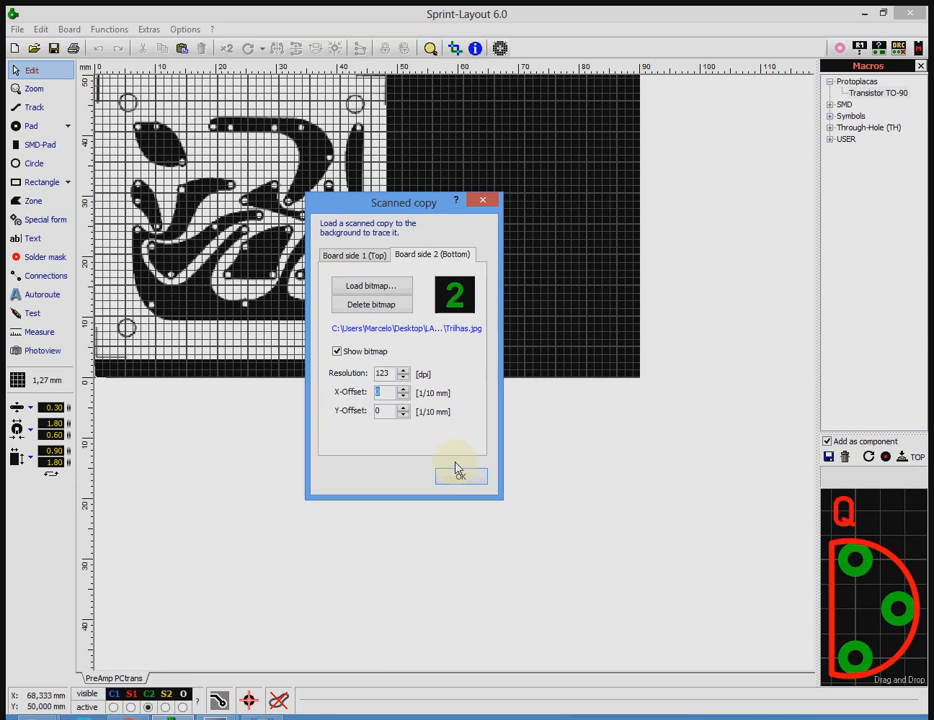
# Try shifting the bottom-side bitmap with an X-Offset of 200 and a Y-Offset of 100.
pyautogui.write('20')
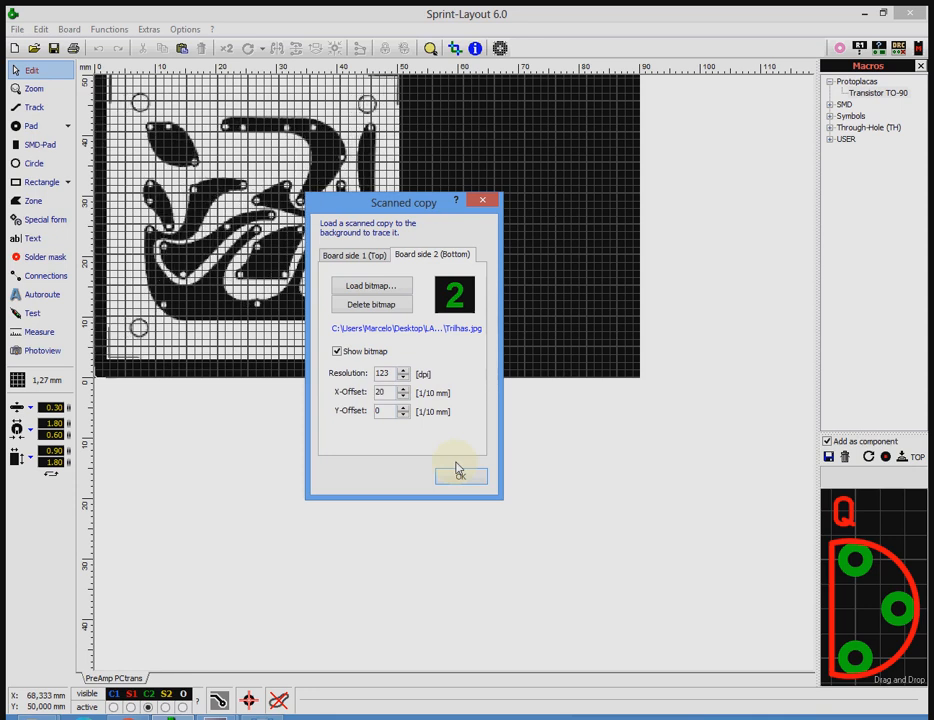
pyautogui.write('0')
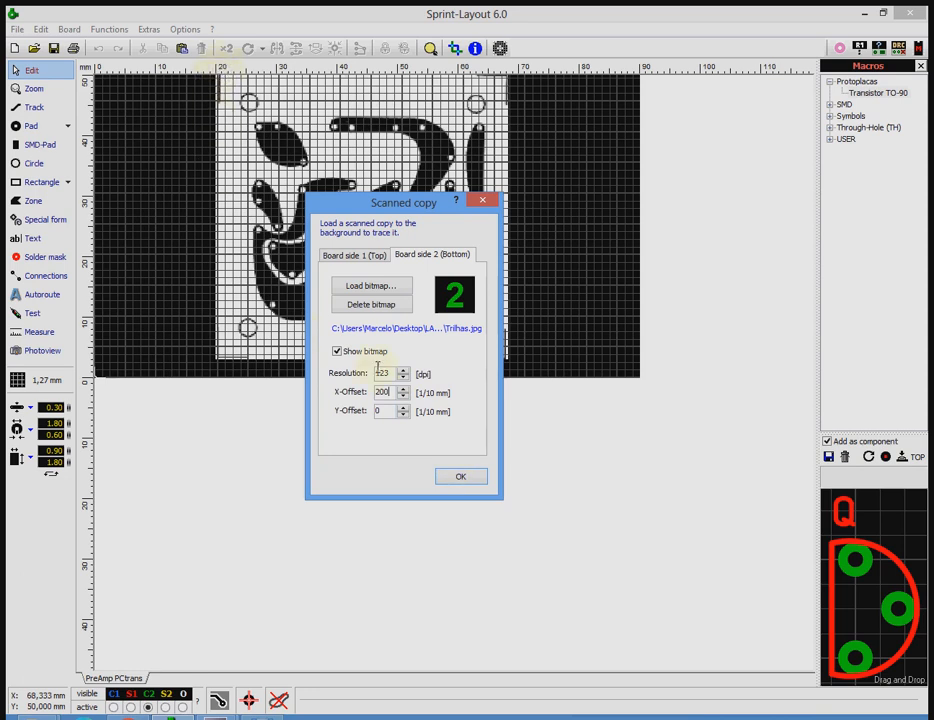
pyautogui.doubleClick(390, 411)
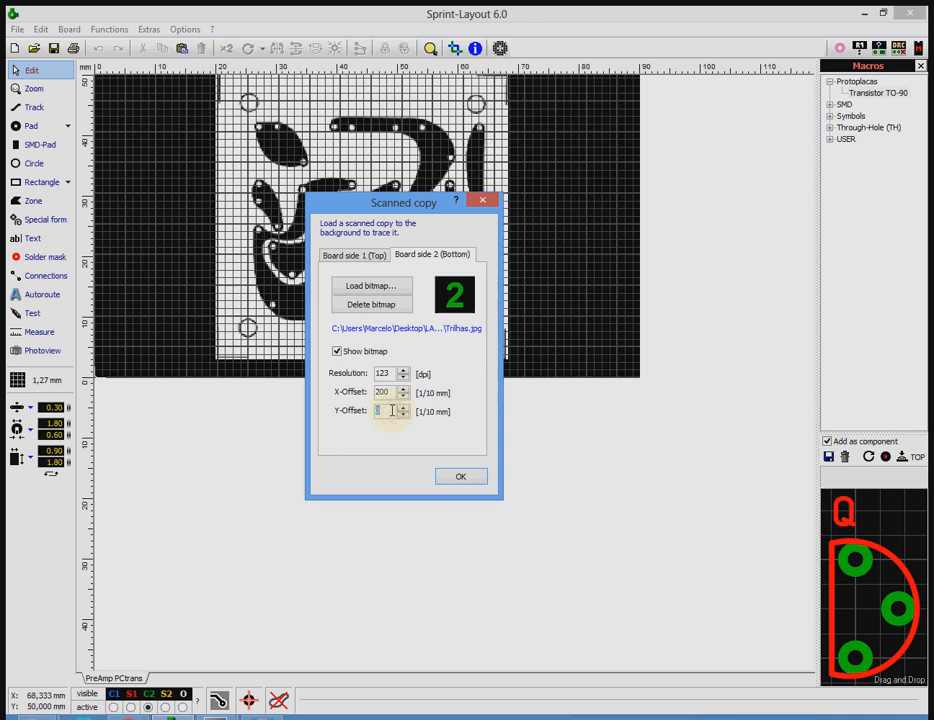
pyautogui.write('1')
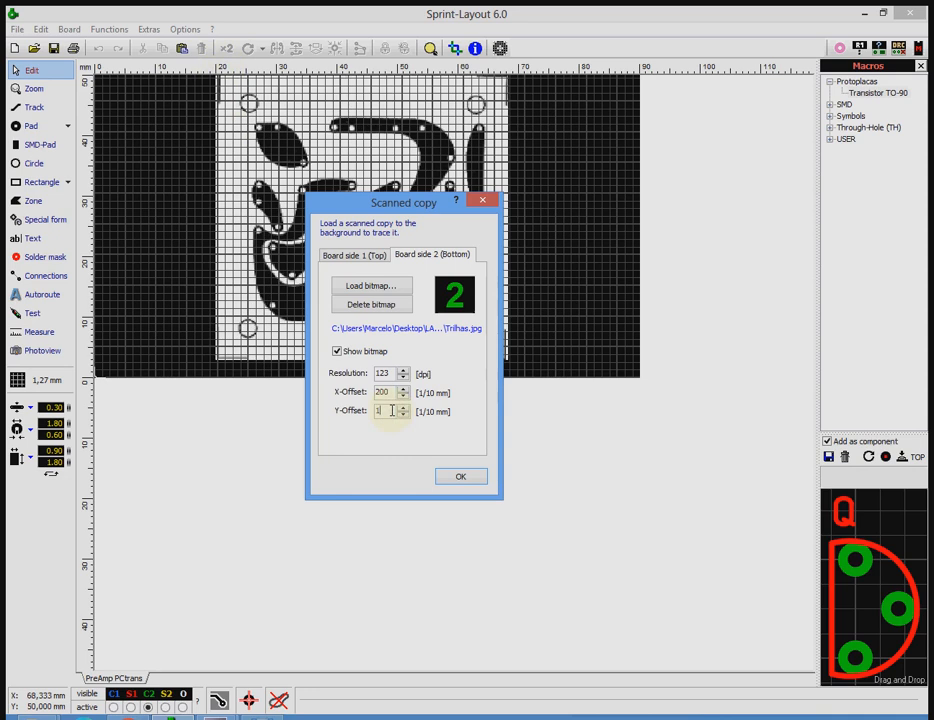
pyautogui.write('0')
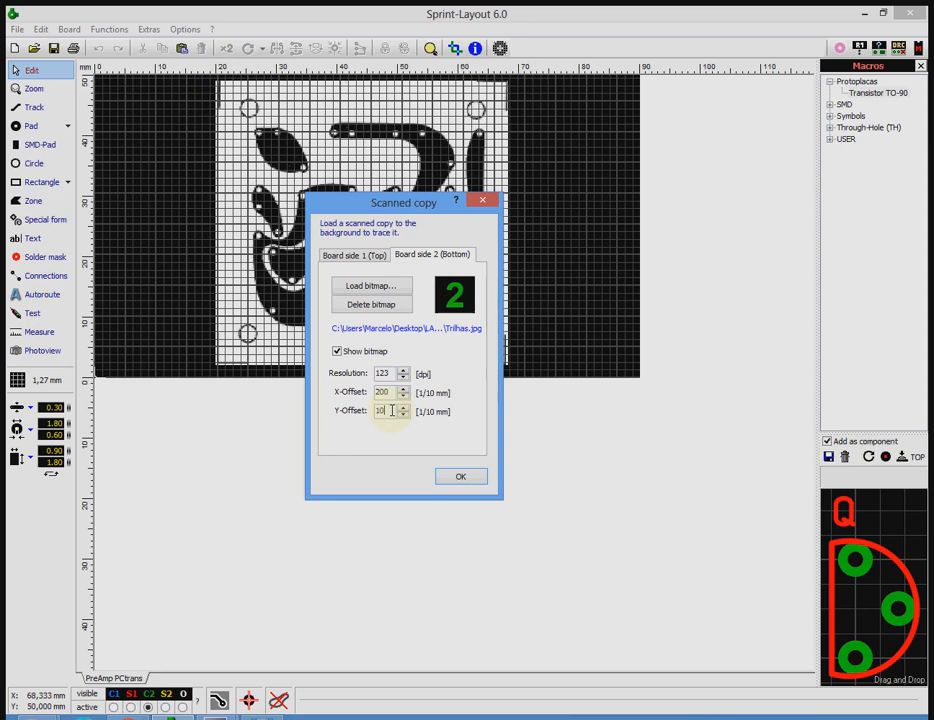
pyautogui.write('0')
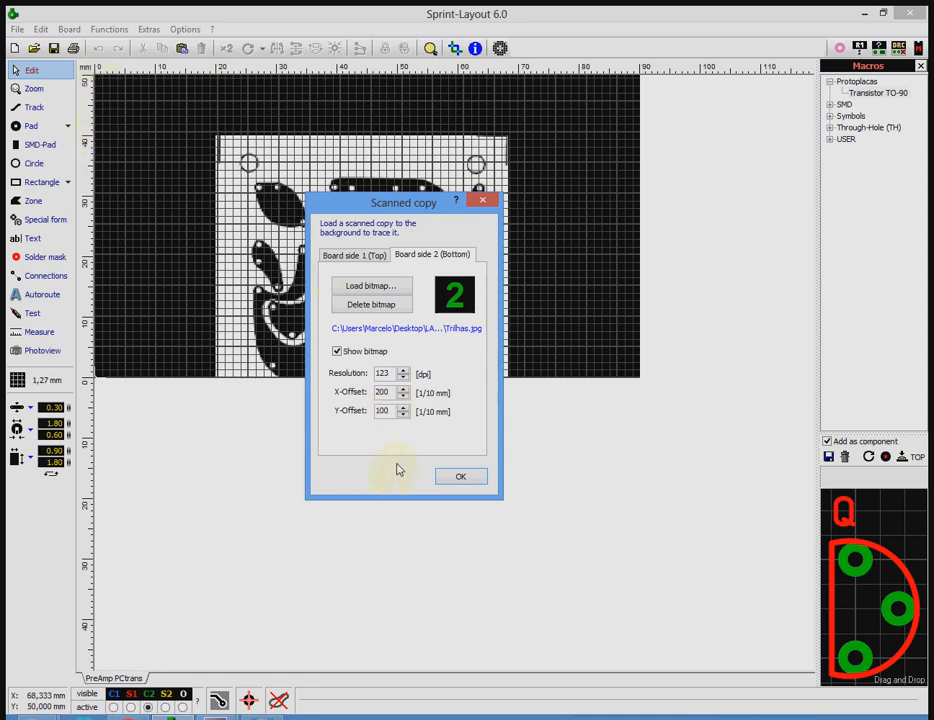
# Reset the bottom-side bitmap's X and Y offsets to 0 and accept the scanned copy settings.
pyautogui.moveTo(392, 410); pyautogui.dragTo(372, 416)
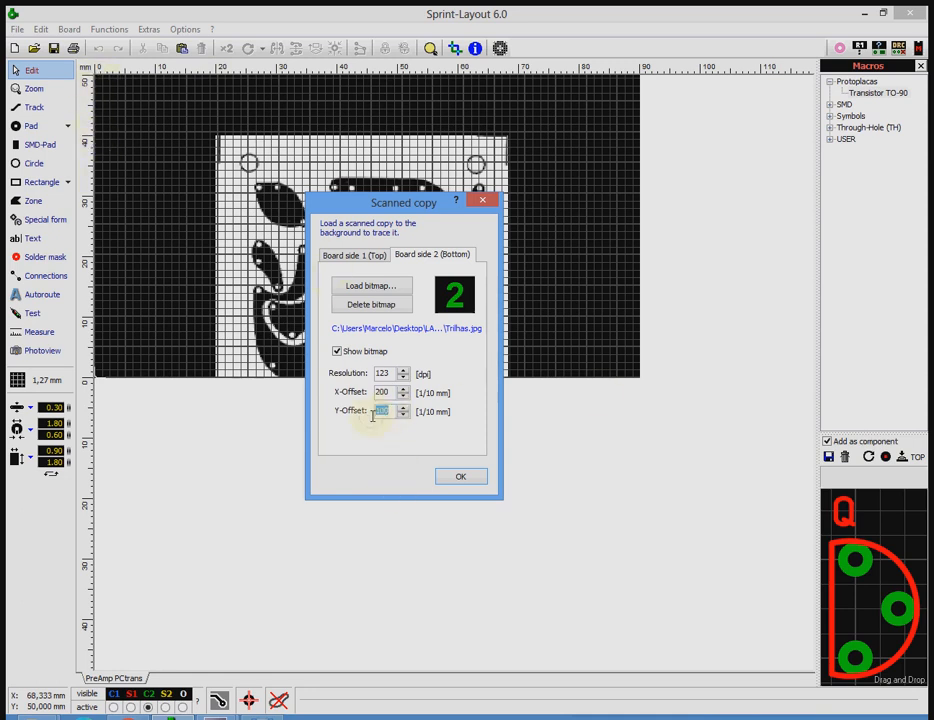
pyautogui.press('BackSpace')
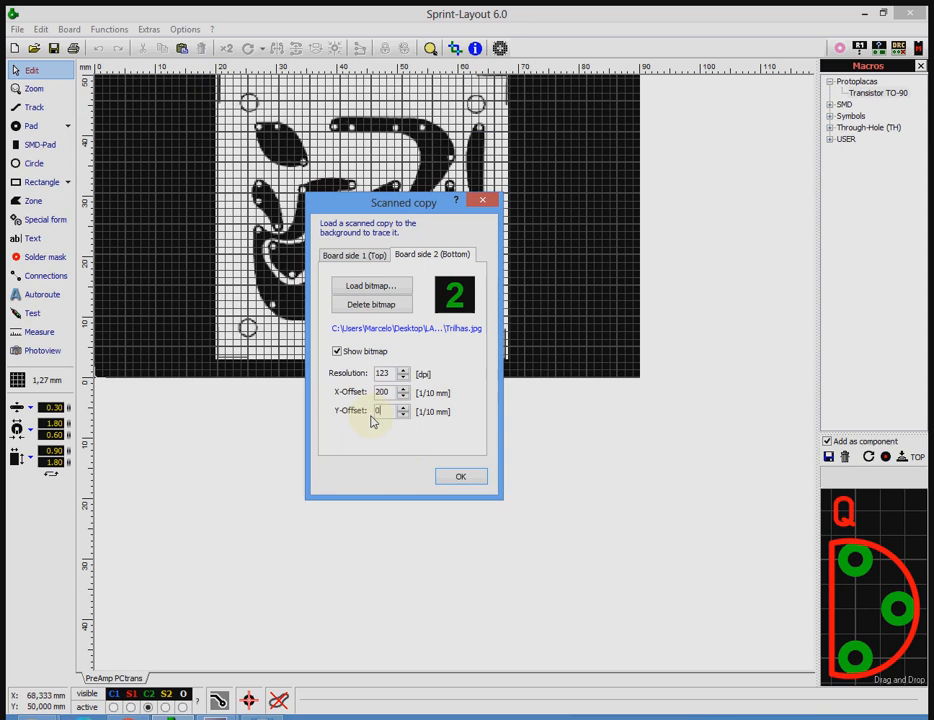
pyautogui.moveTo(385, 390); pyautogui.dragTo(375, 391)
pyautogui.write('0')
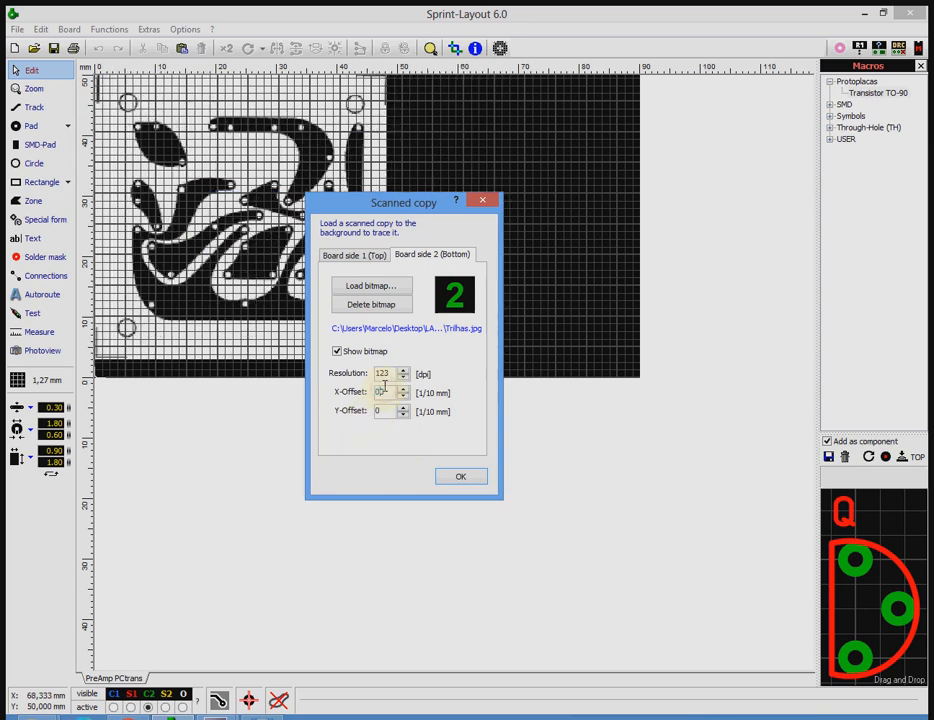
pyautogui.click(339, 256)
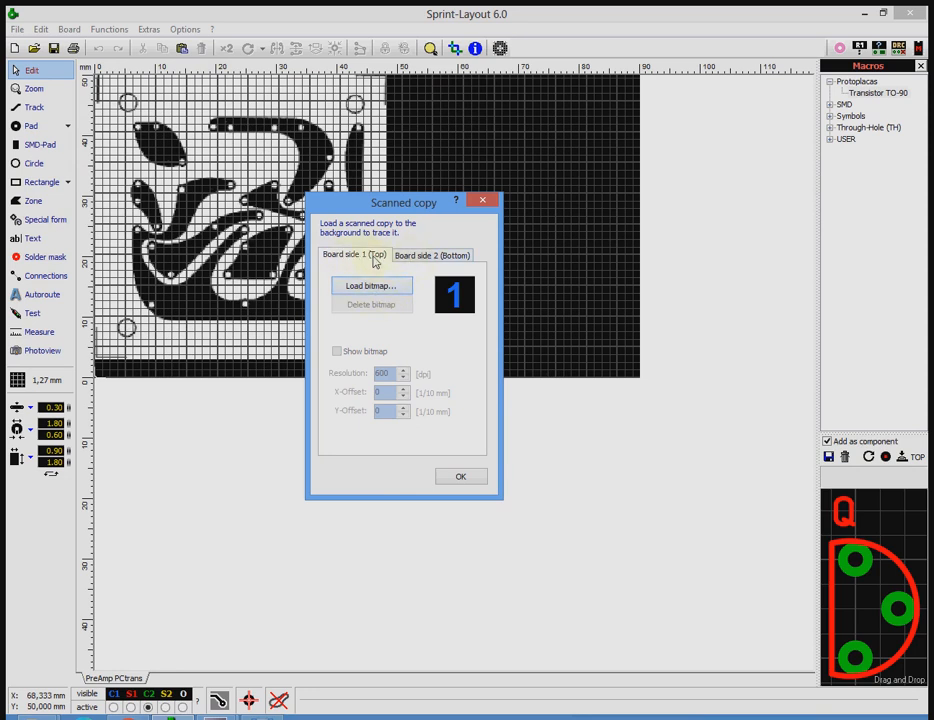
pyautogui.click(417, 258)
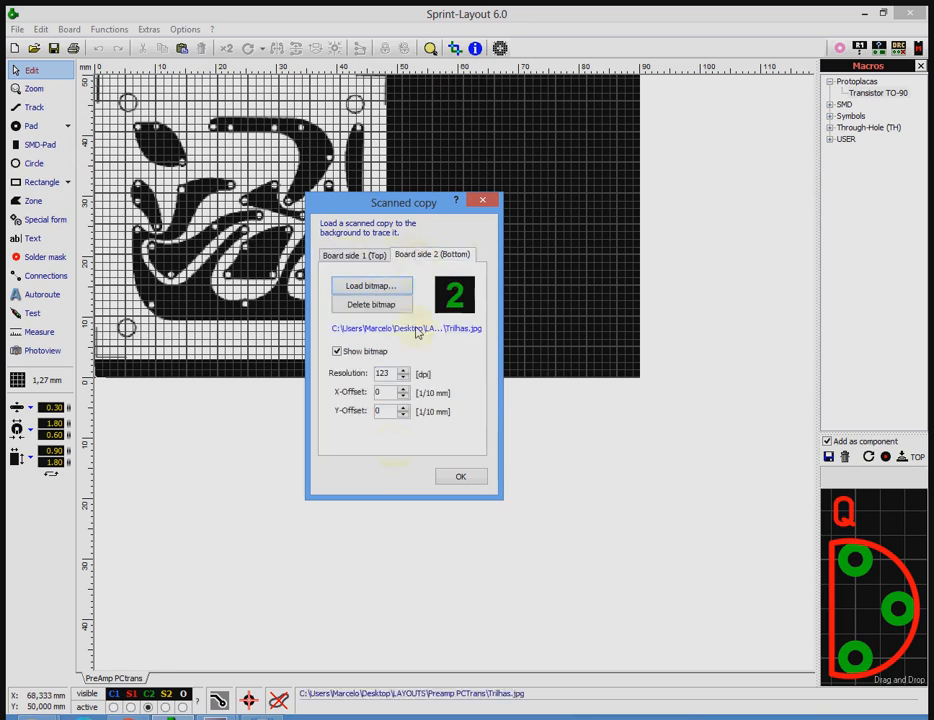
pyautogui.click(456, 479)
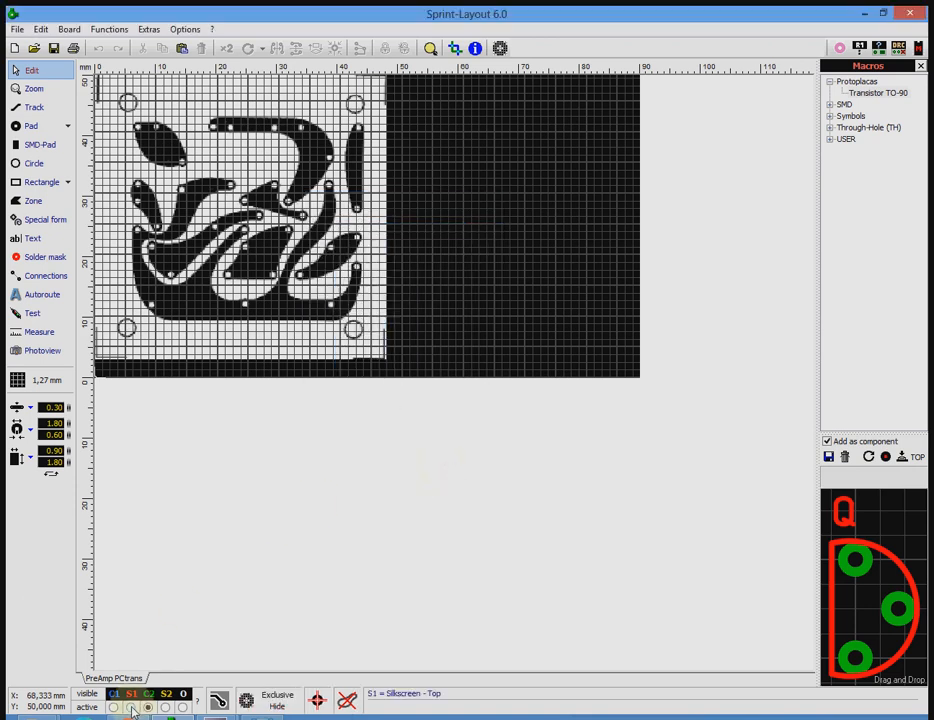
# Compare the S1 and C2 layers and leave the top silkscreen layer S1 active.
pyautogui.click(131, 707)
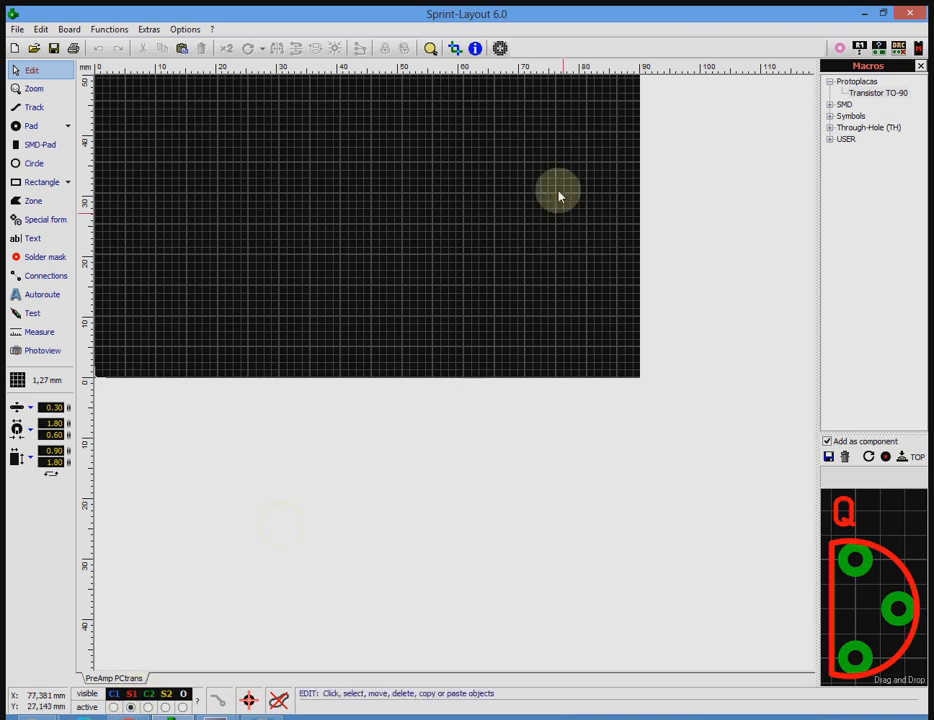
pyautogui.click(148, 707)
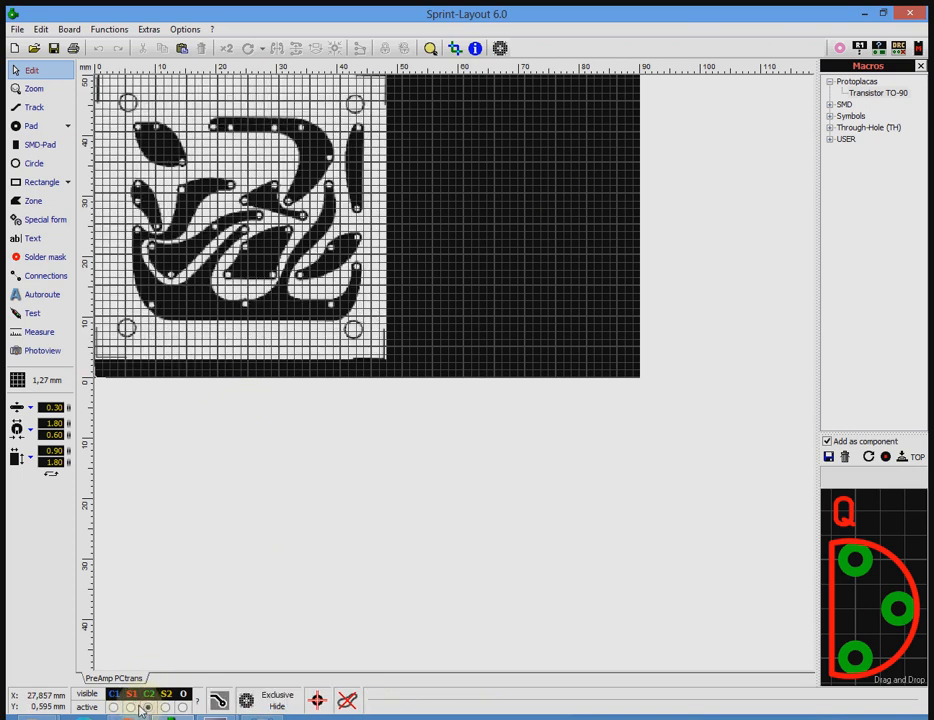
pyautogui.click(131, 707)
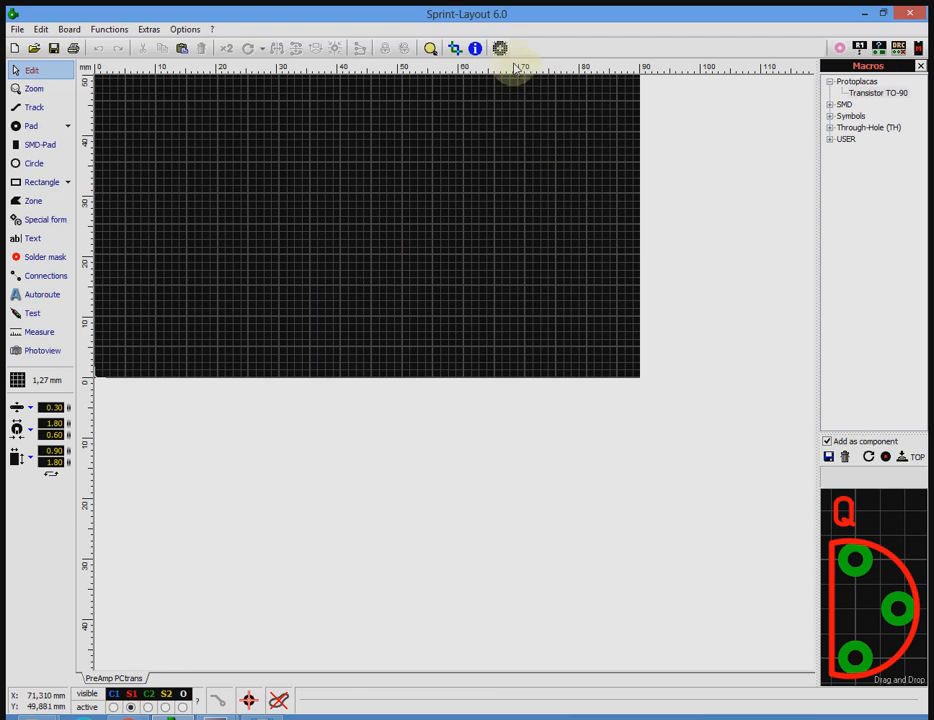
# Load the Legendas image as the scanned copy for board side 1 (Top) and set its resolution to 125 dpi.
pyautogui.click(500, 48)
pyautogui.click(371, 286)
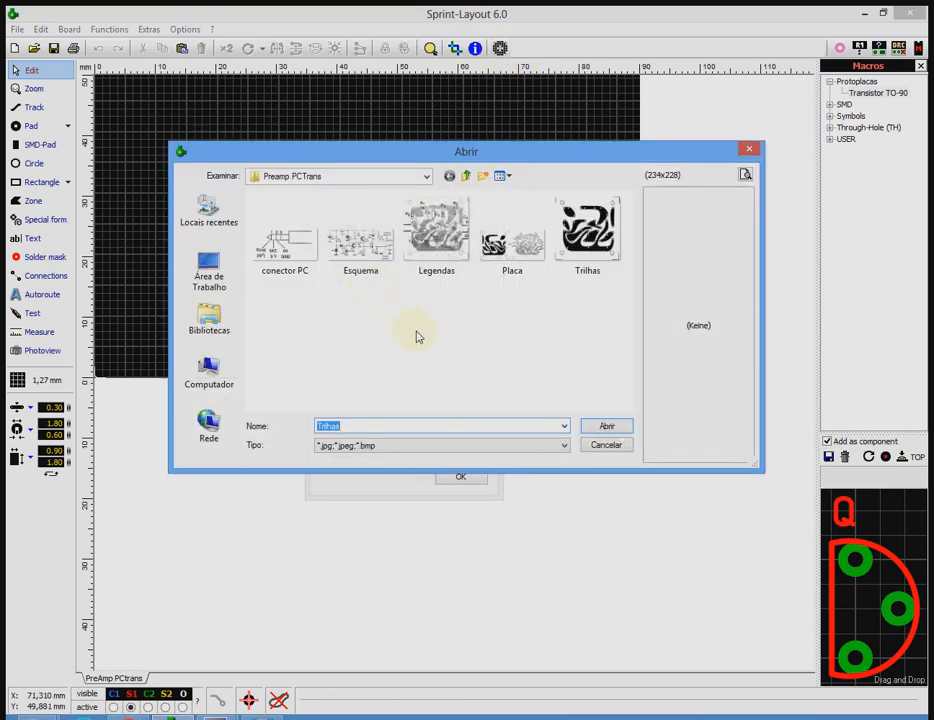
pyautogui.click(437, 240)
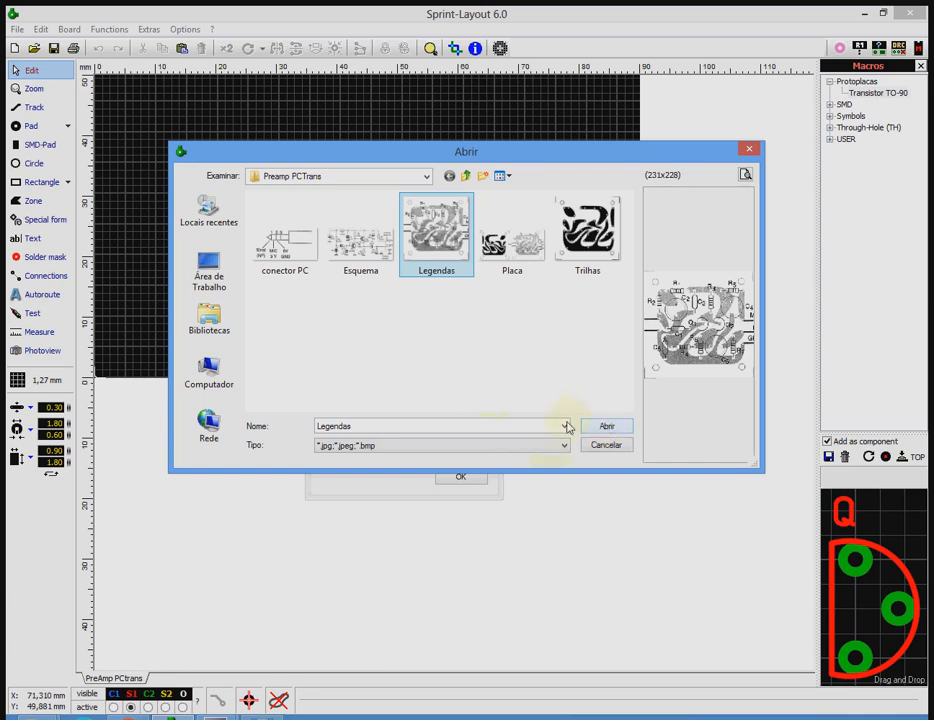
pyautogui.click(605, 426)
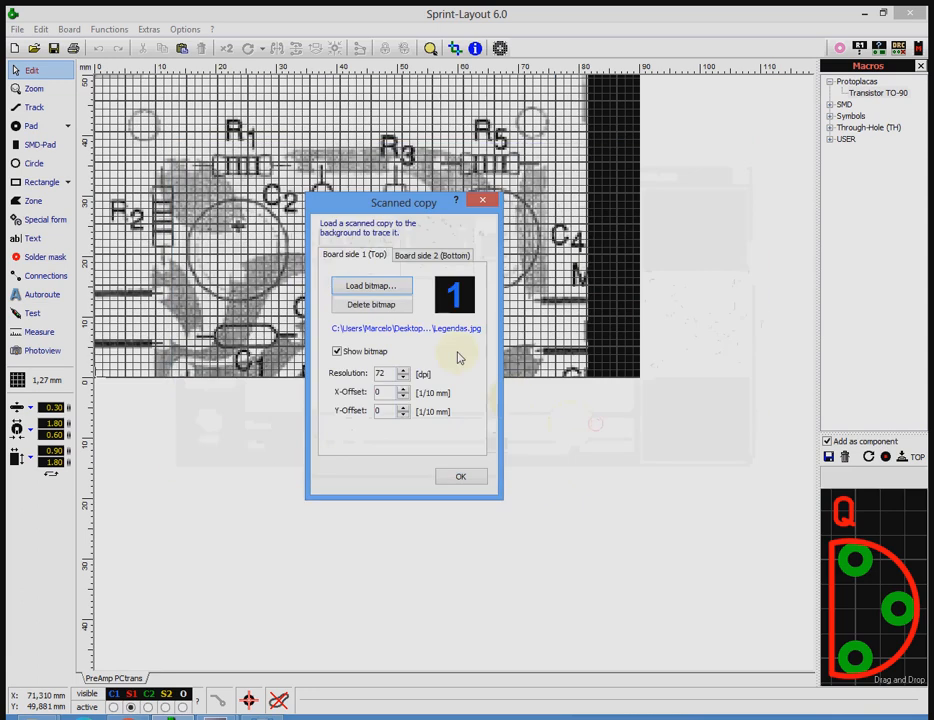
pyautogui.click(387, 374)
pyautogui.write('125')
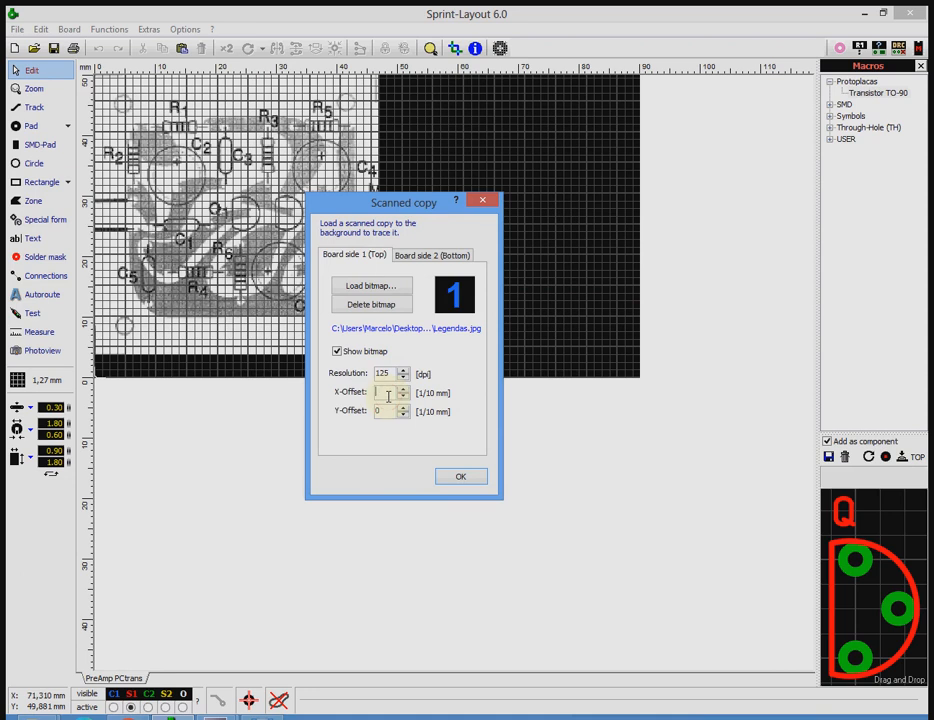
# Try an X-Offset of 200 on the top-side bitmap and return it to 0.
pyautogui.write('200')
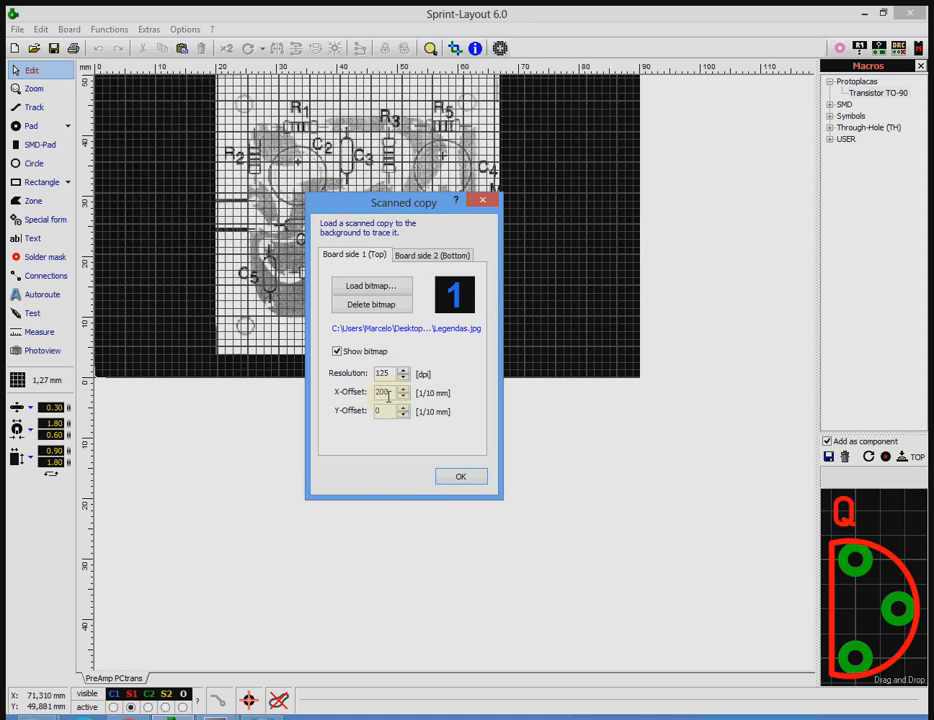
pyautogui.press('BackSpace')
pyautogui.press('BackSpace')
pyautogui.press('BackSpace')
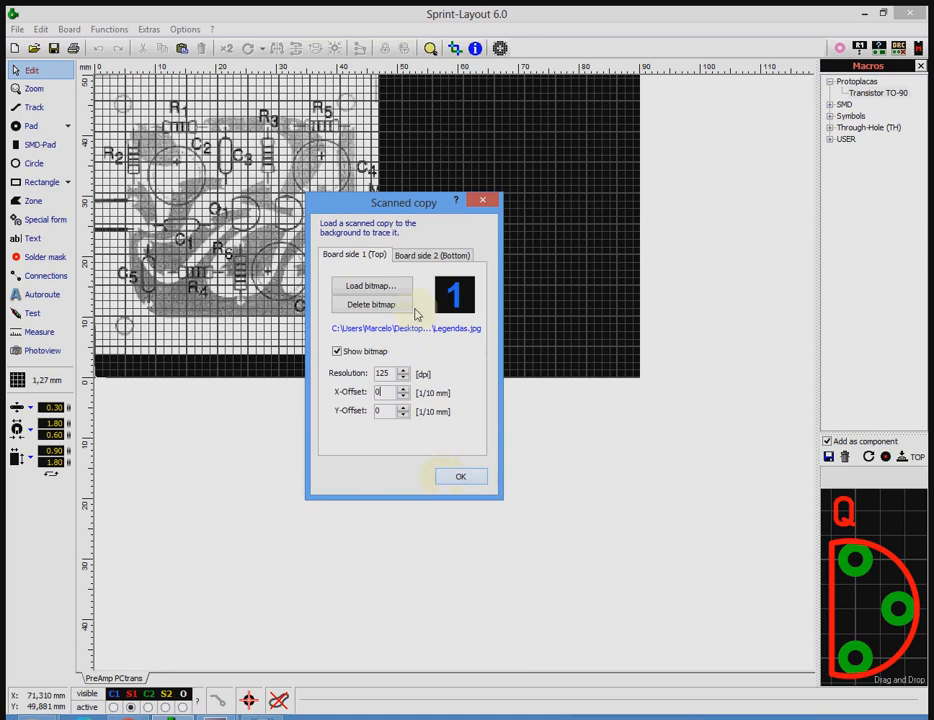
# Raise the bottom-side bitmap's resolution to 125 dpi to match the top side, and accept the scanned copy settings.
pyautogui.click(421, 257)
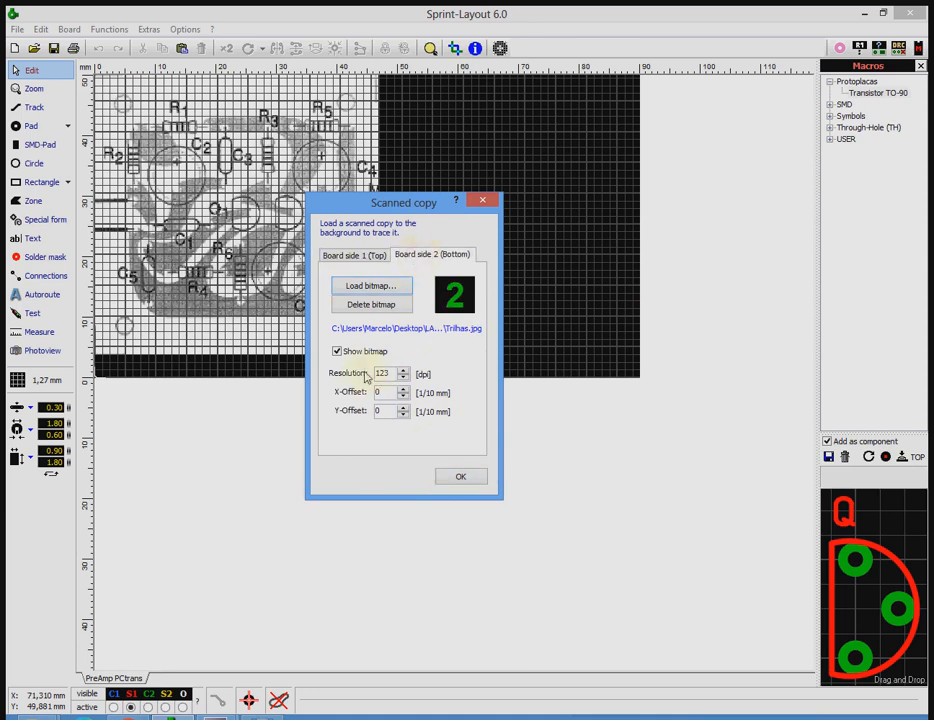
pyautogui.click(403, 370)
pyautogui.click(365, 256)
pyautogui.click(461, 476)
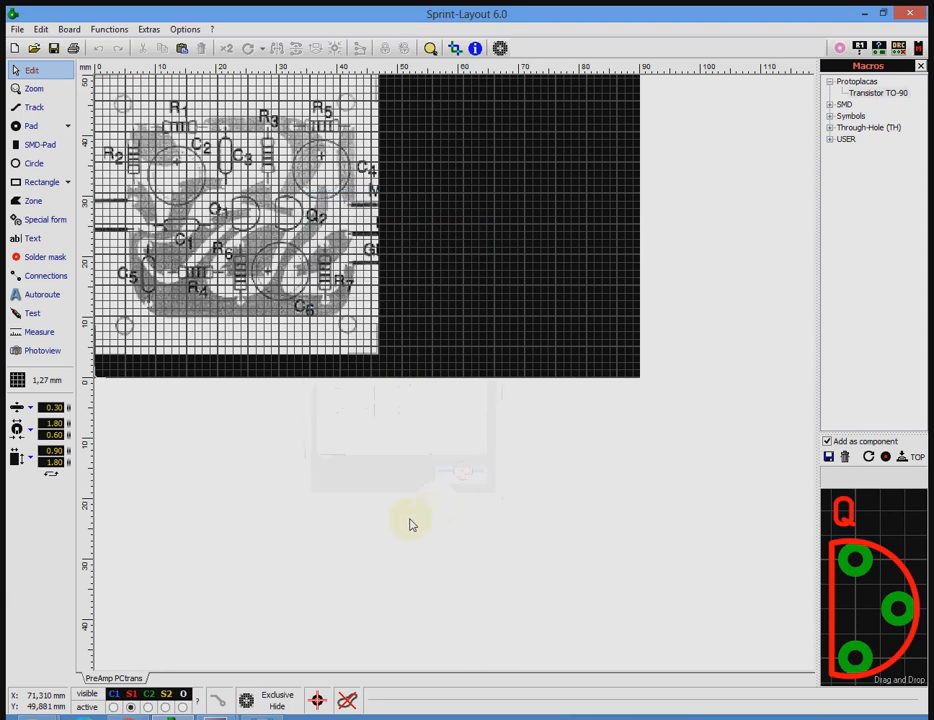
# Alternate between the C2 and S1 layers to compare the alignment of the two background bitmaps.
pyautogui.click(148, 707)
pyautogui.click(131, 707)
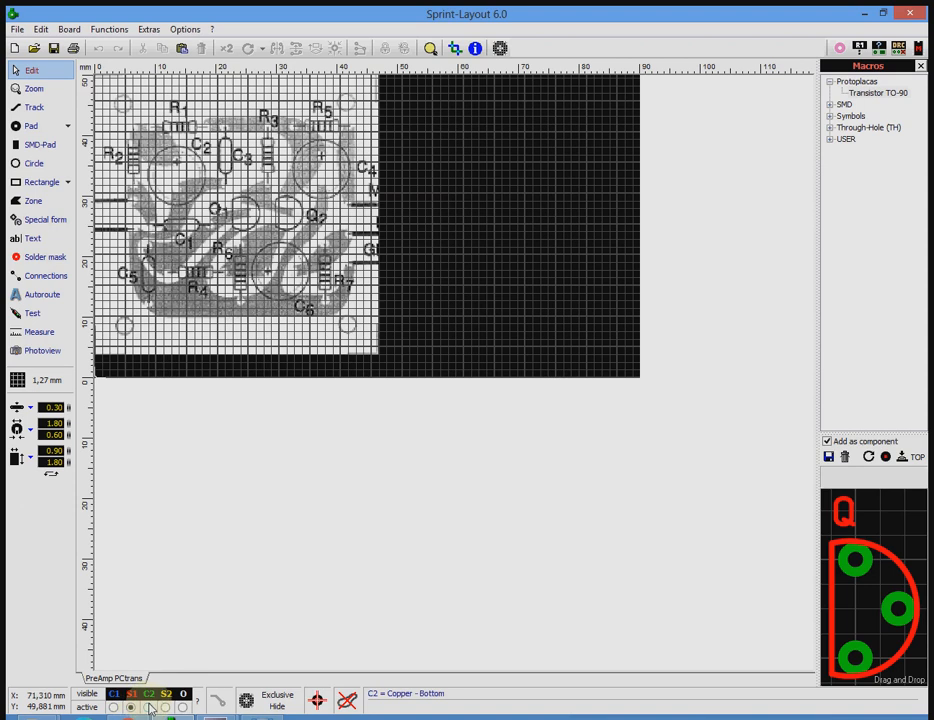
pyautogui.click(147, 707)
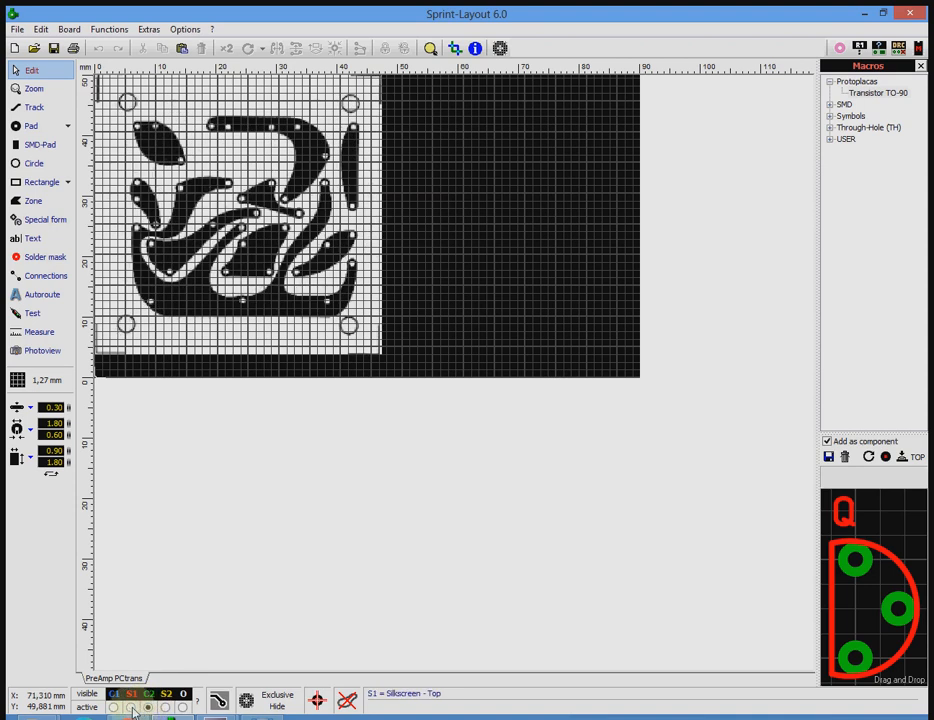
pyautogui.click(131, 707)
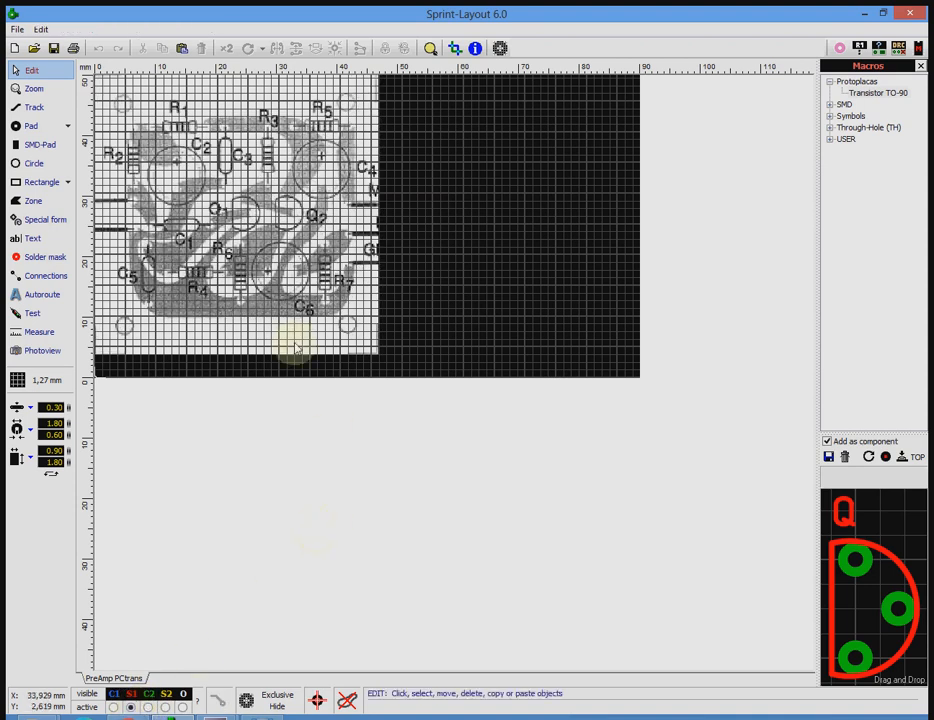